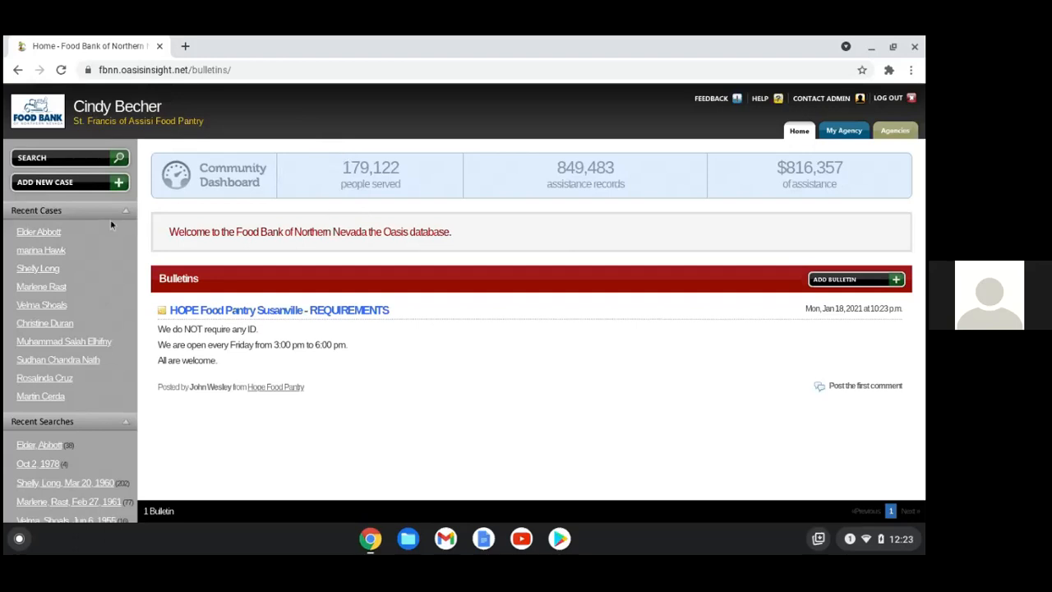
left_click(92, 160)
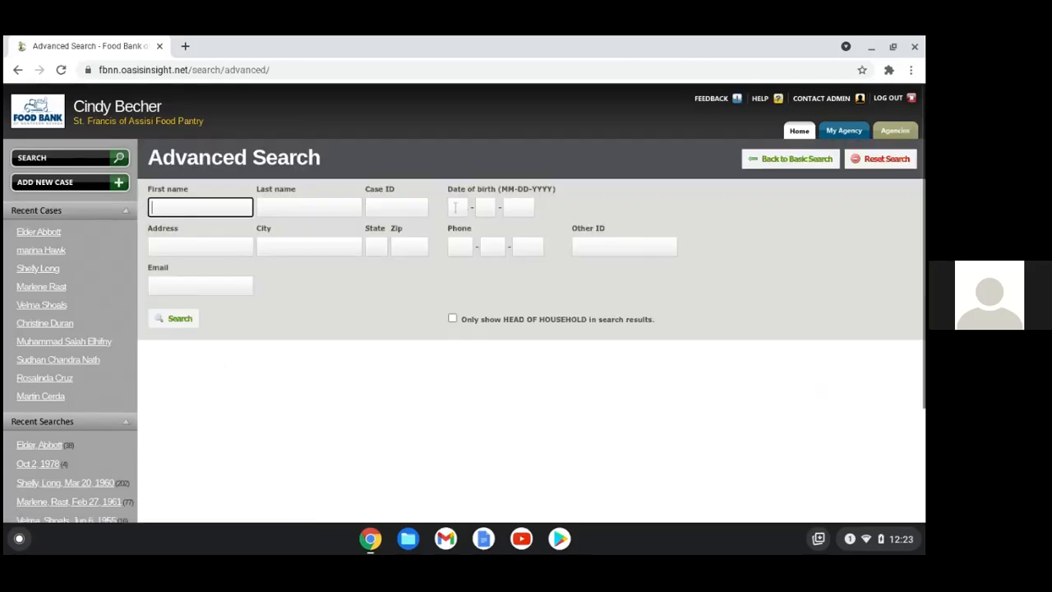
left_click(457, 208)
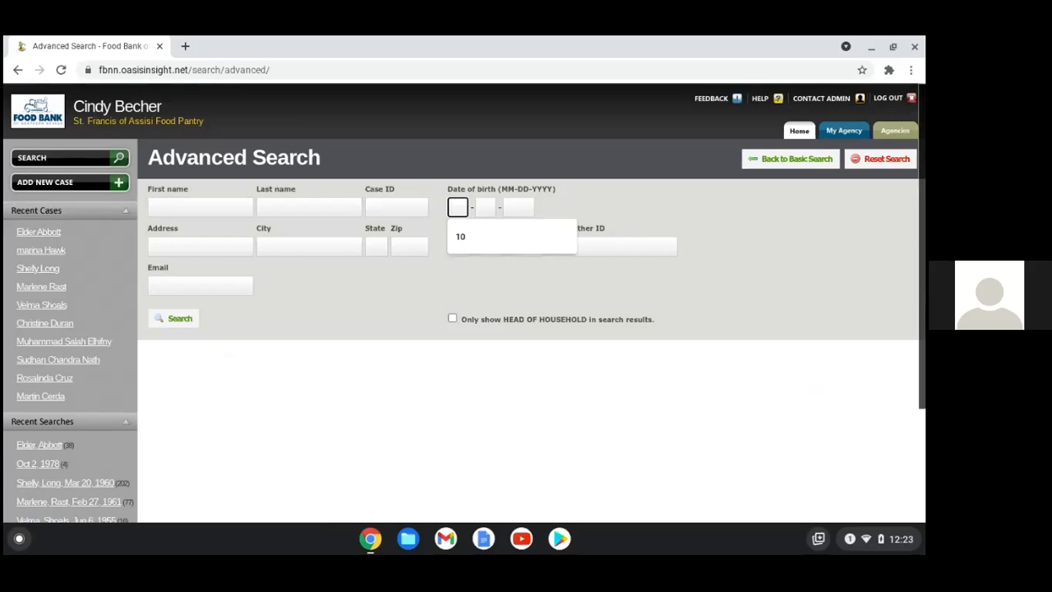
left_click(492, 244)
left_click(524, 227)
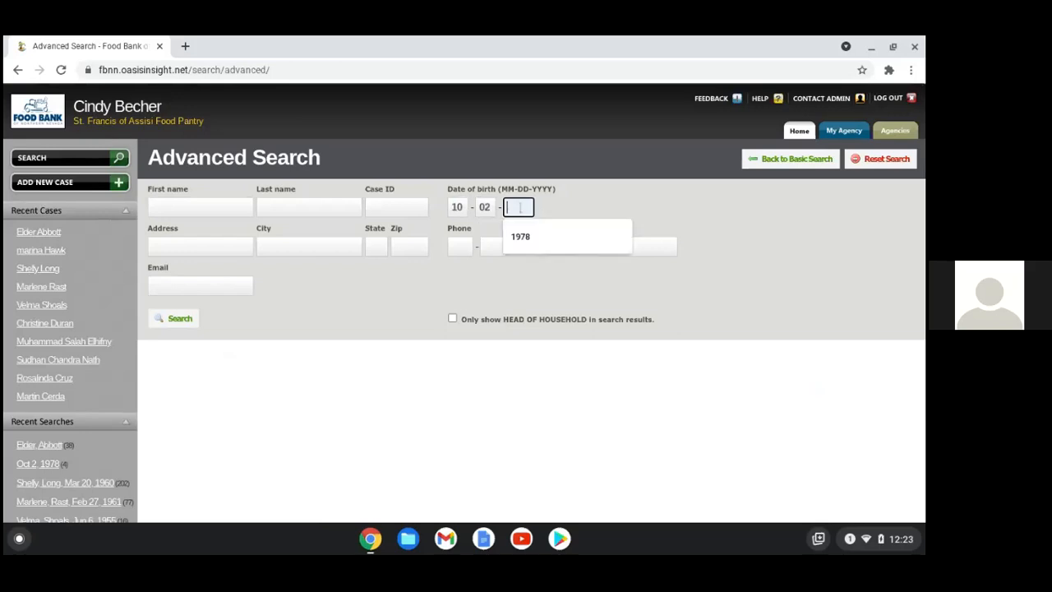
left_click(521, 236)
left_click(182, 321)
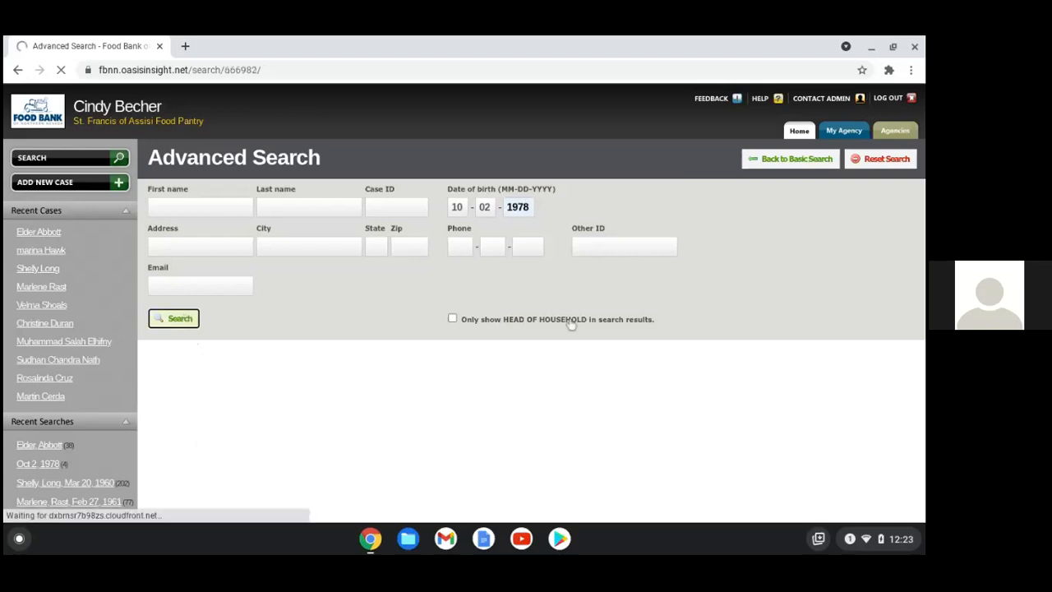
Review the four matching cases and begin a new client case
scroll(527, 383, "down", 5)
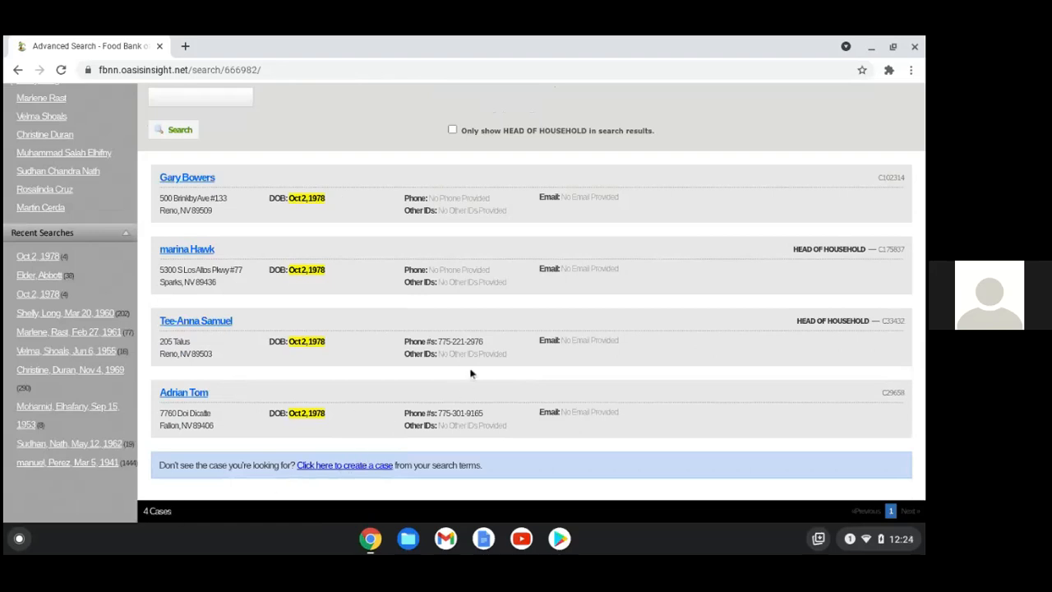
scroll(469, 371, "up", 5)
left_click(54, 188)
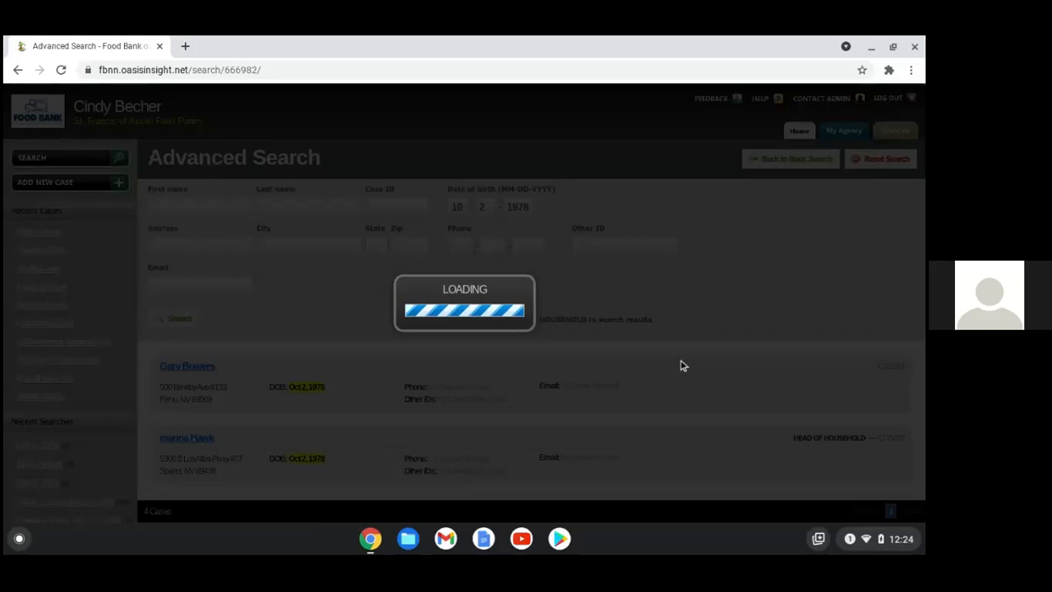
scroll(546, 227, "down", 1)
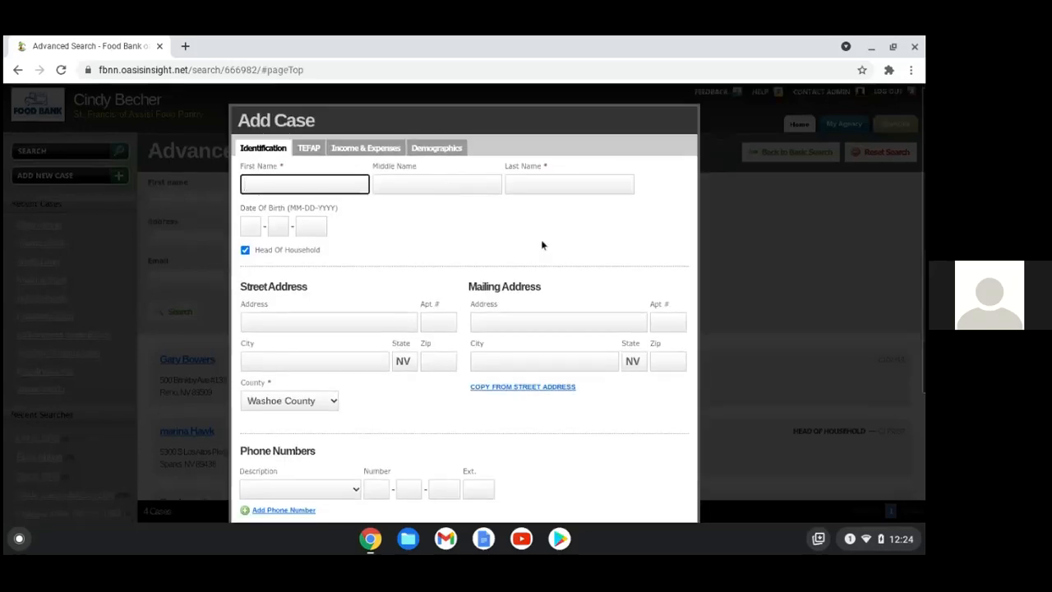
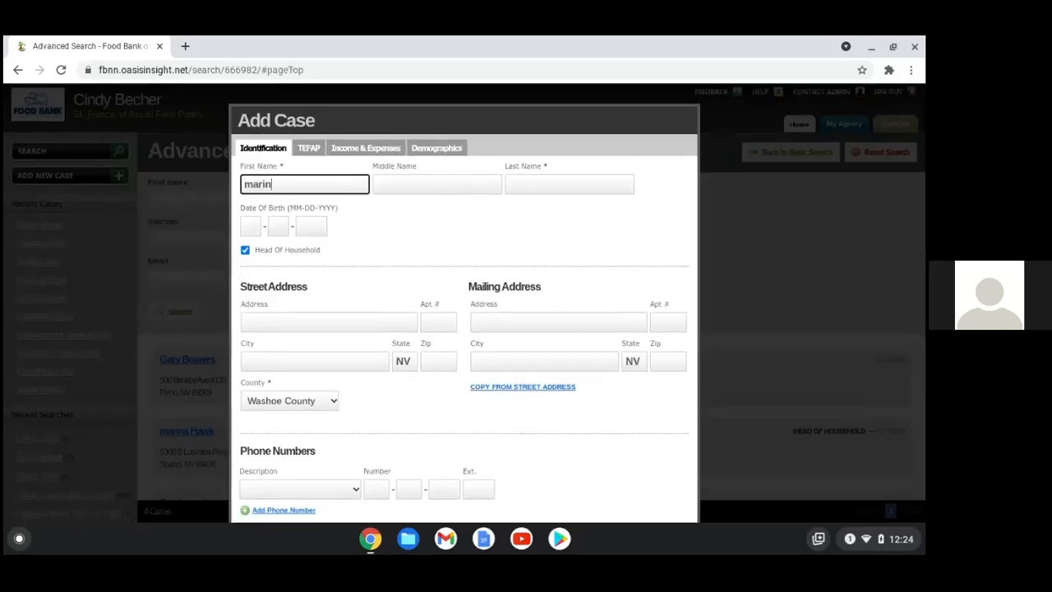
key("Tab")
key("Tab")
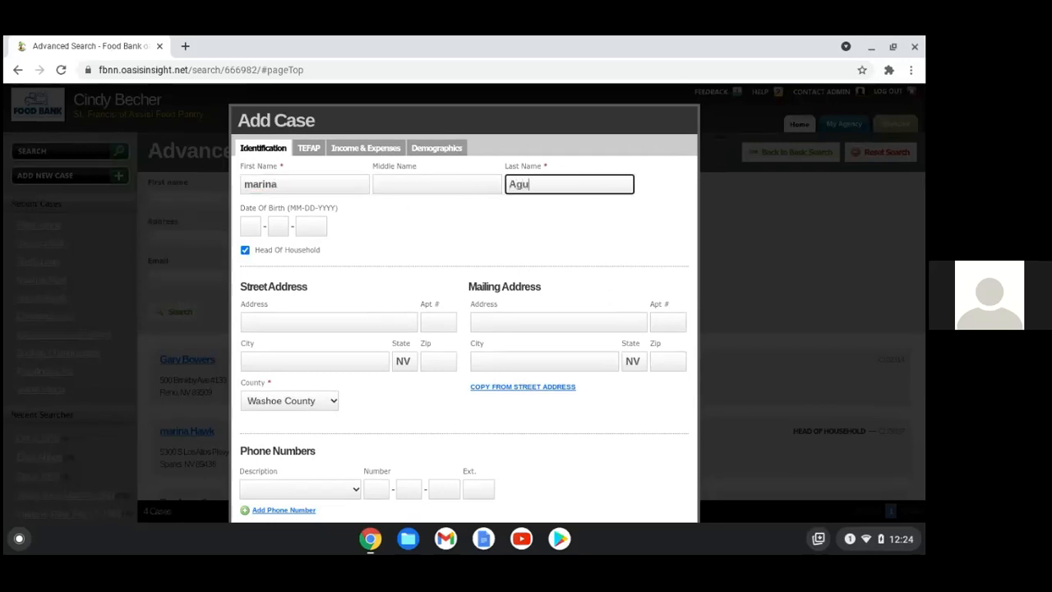
key("Tab")
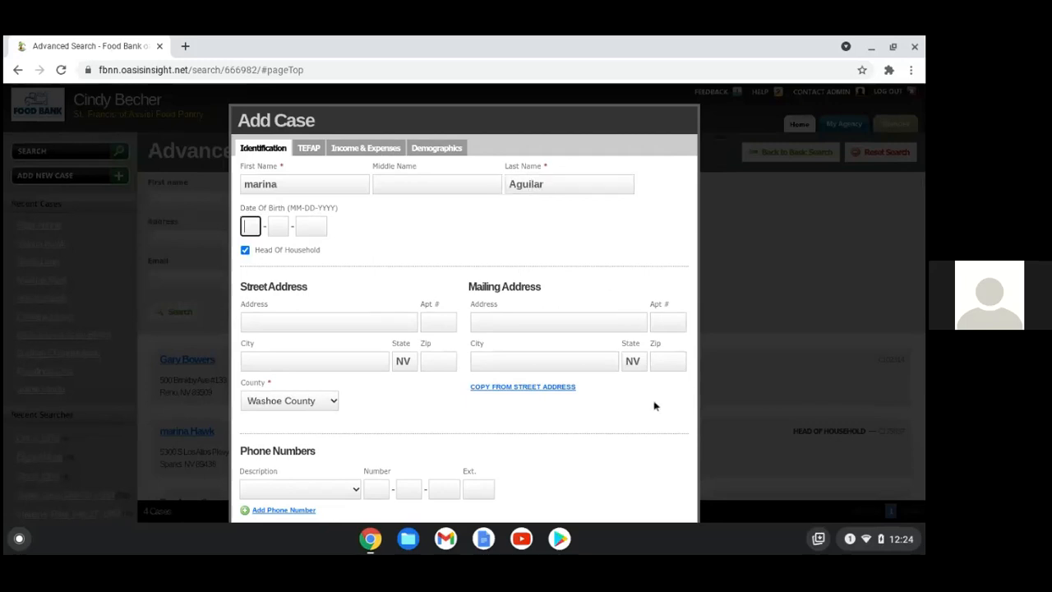
key("Tab")
key("Tab")
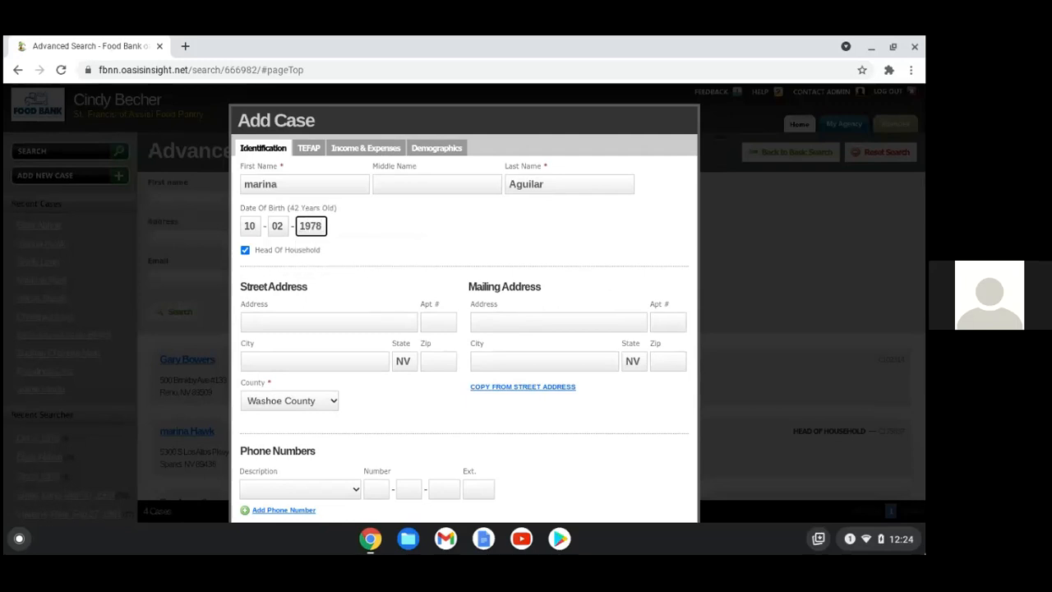
Fill in the client's street address and city
left_click(246, 329)
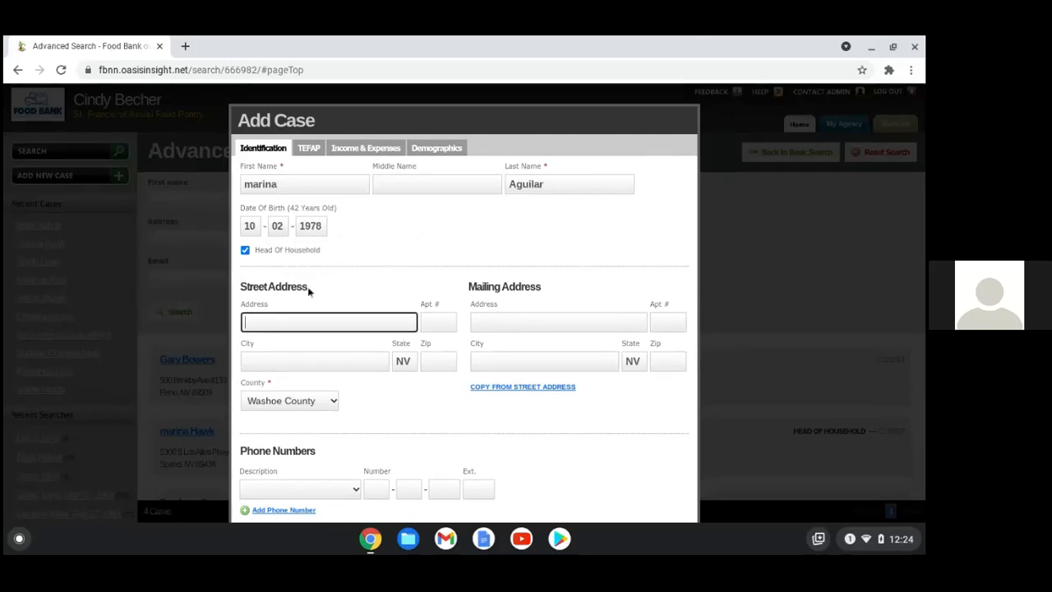
right_click(286, 84)
left_click(267, 361)
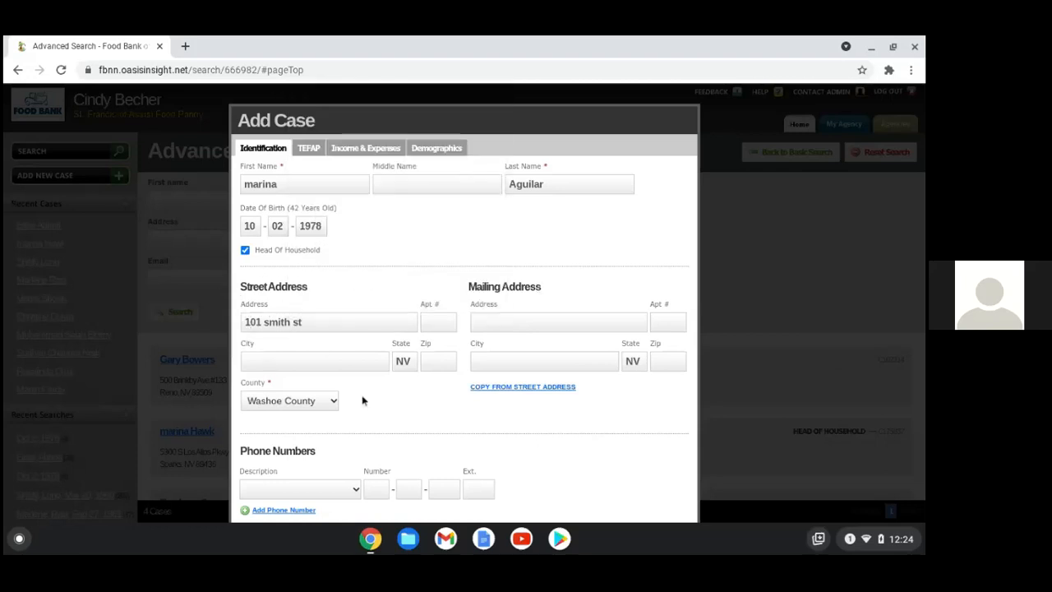
left_click(319, 361)
type("reno")
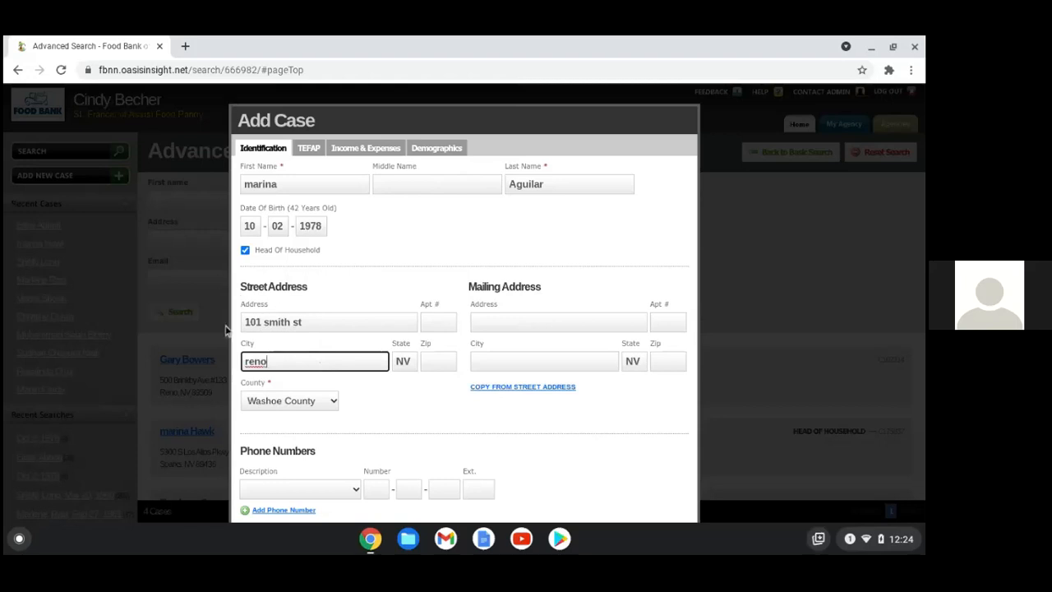
left_click(450, 365)
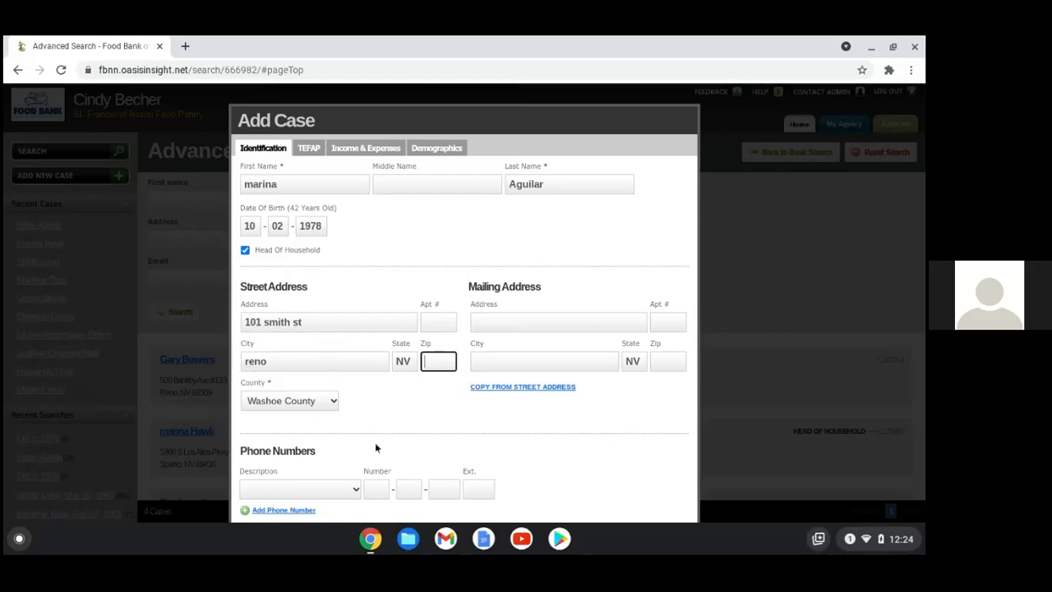
Keep Washoe County as the case's county
left_click(333, 402)
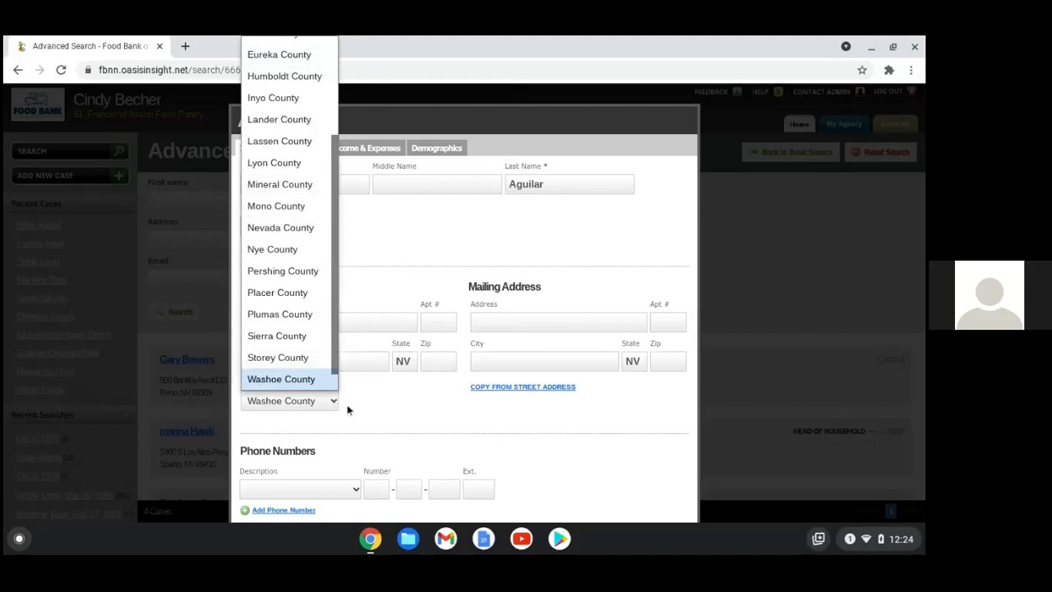
scroll(295, 361, "up", 4)
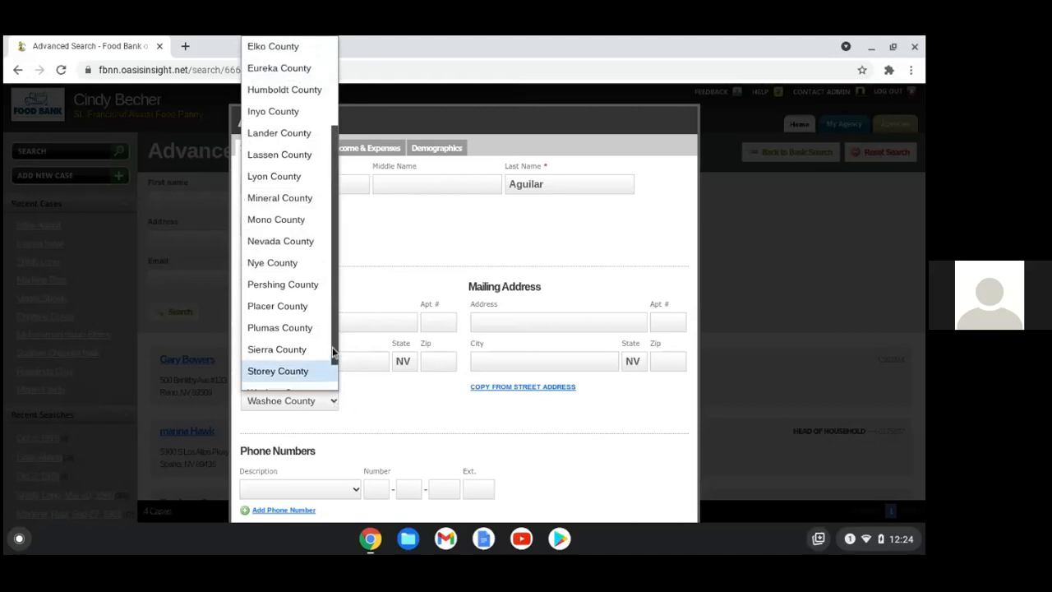
scroll(324, 312, "down", 4)
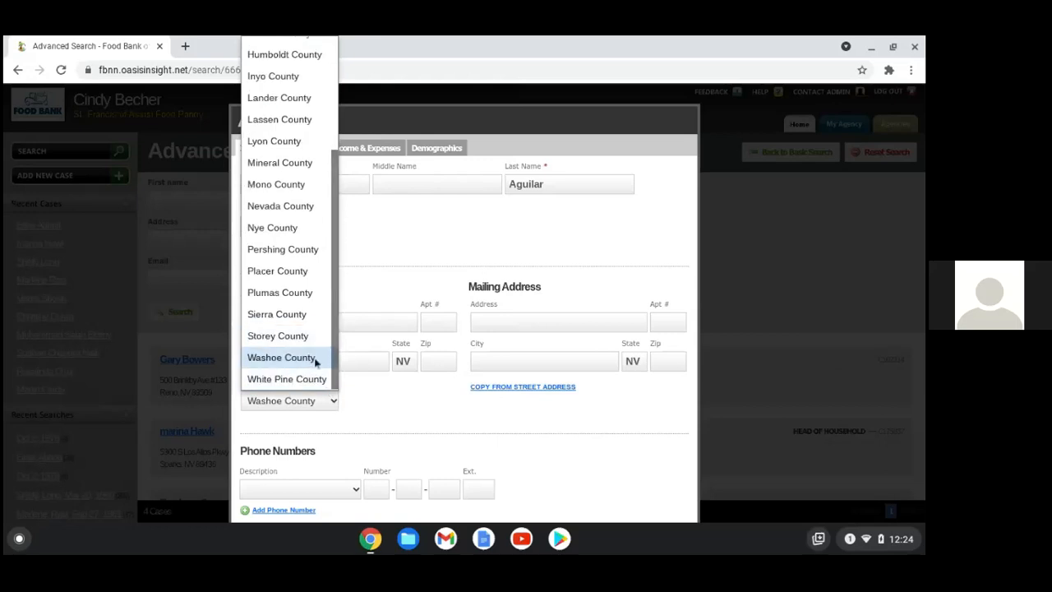
left_click(316, 362)
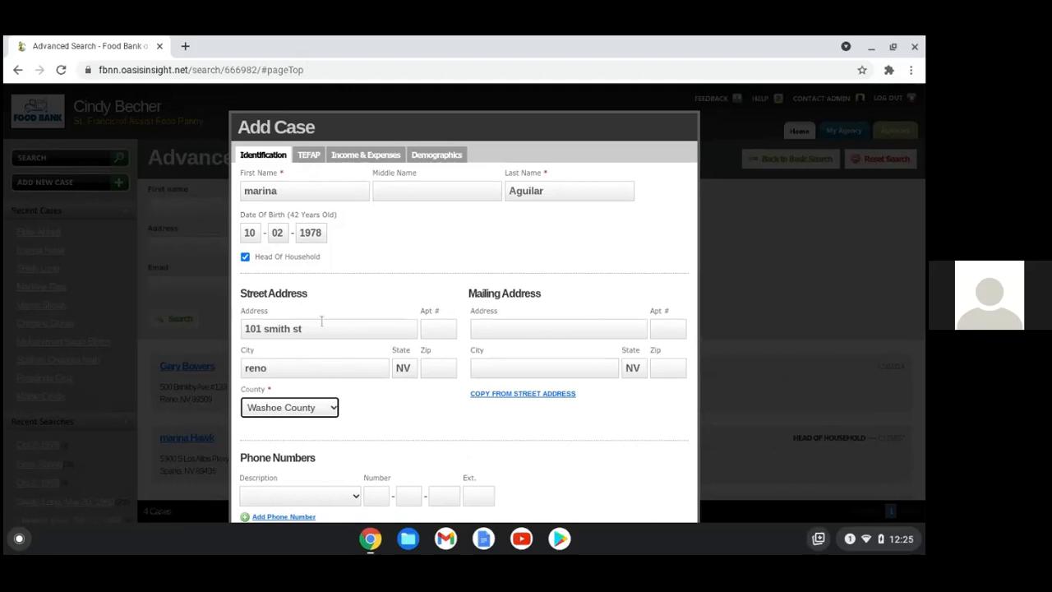
left_click(314, 163)
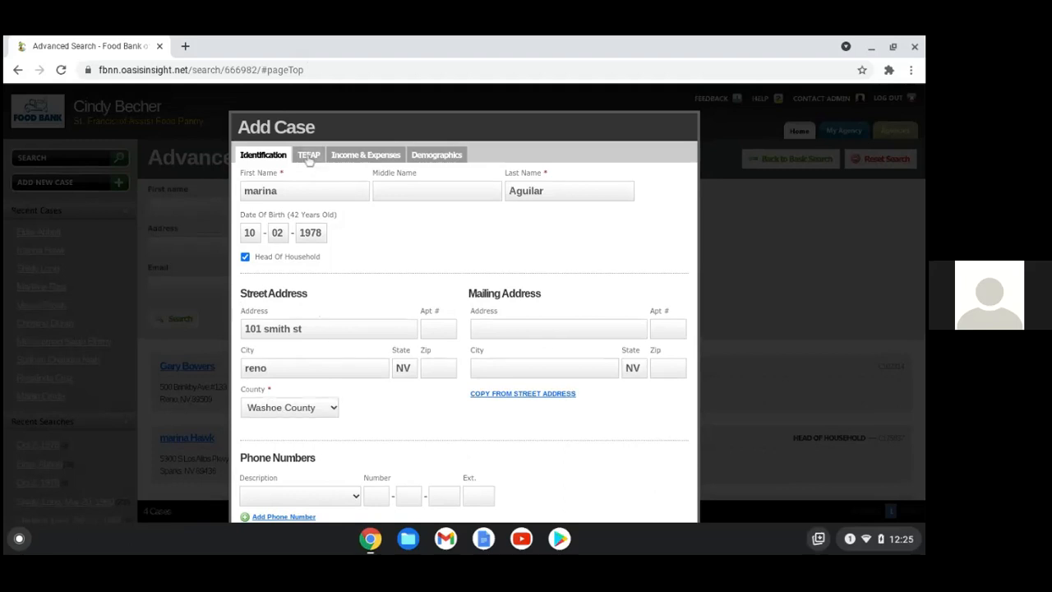
Set the case's TEFAP Eligibility to AI on the TEFAP tab
left_click(307, 157)
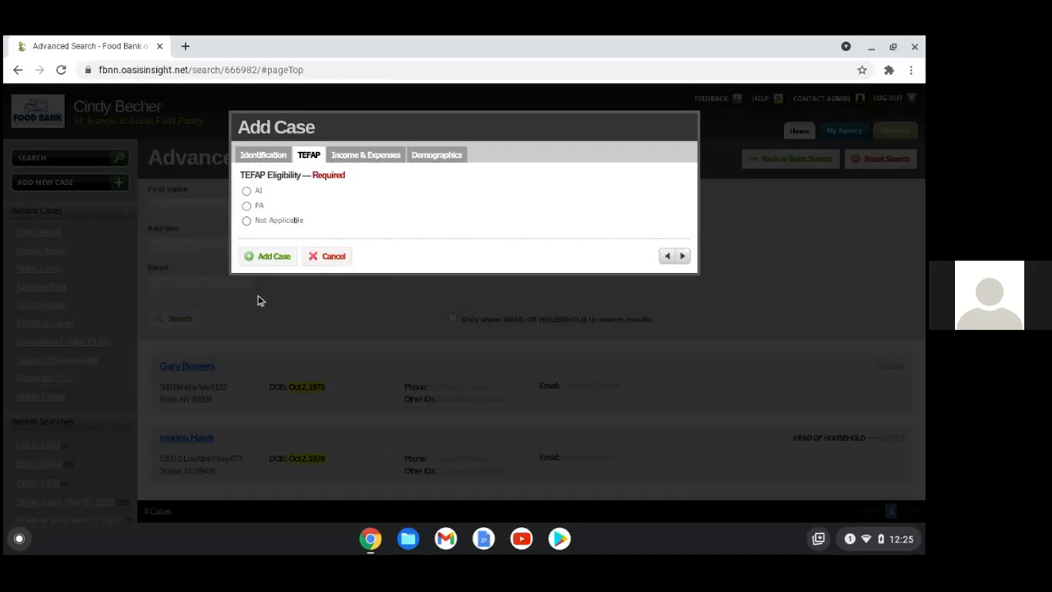
left_click(251, 194)
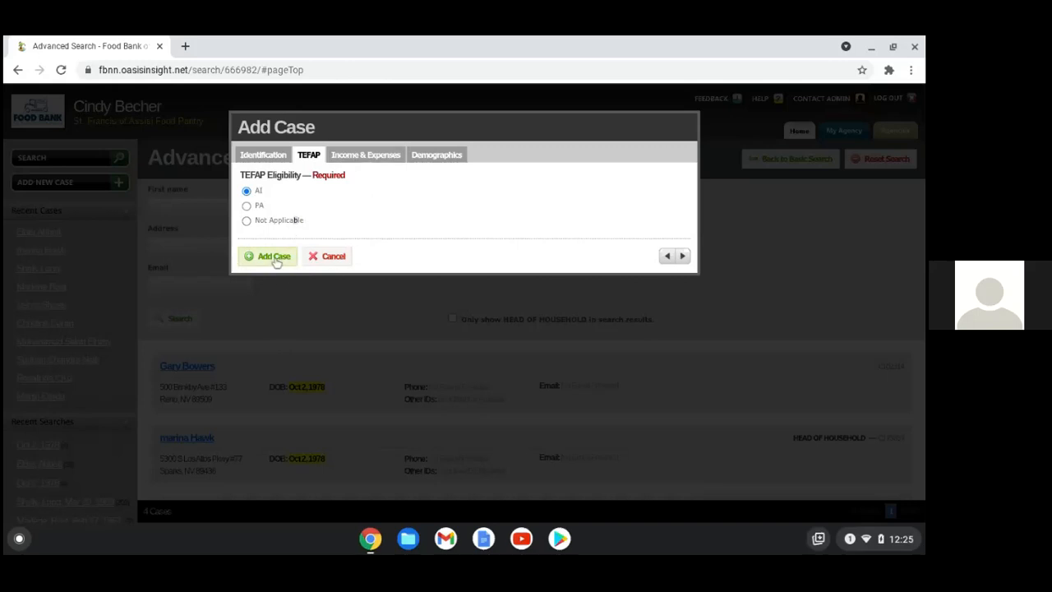
Add an Other income source of 1000.00 paid Weekly
left_click(353, 163)
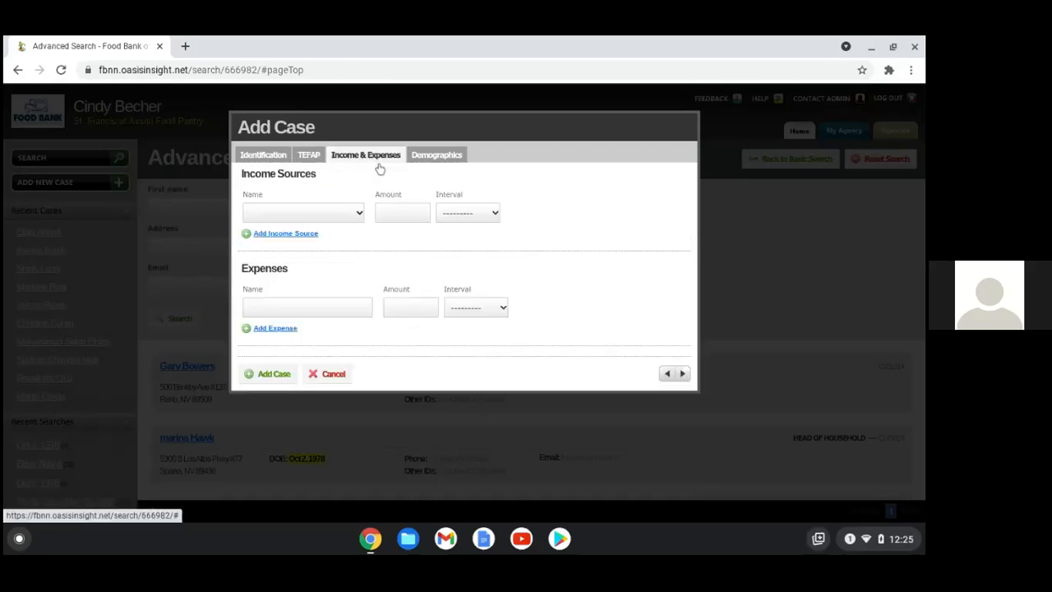
left_click(357, 217)
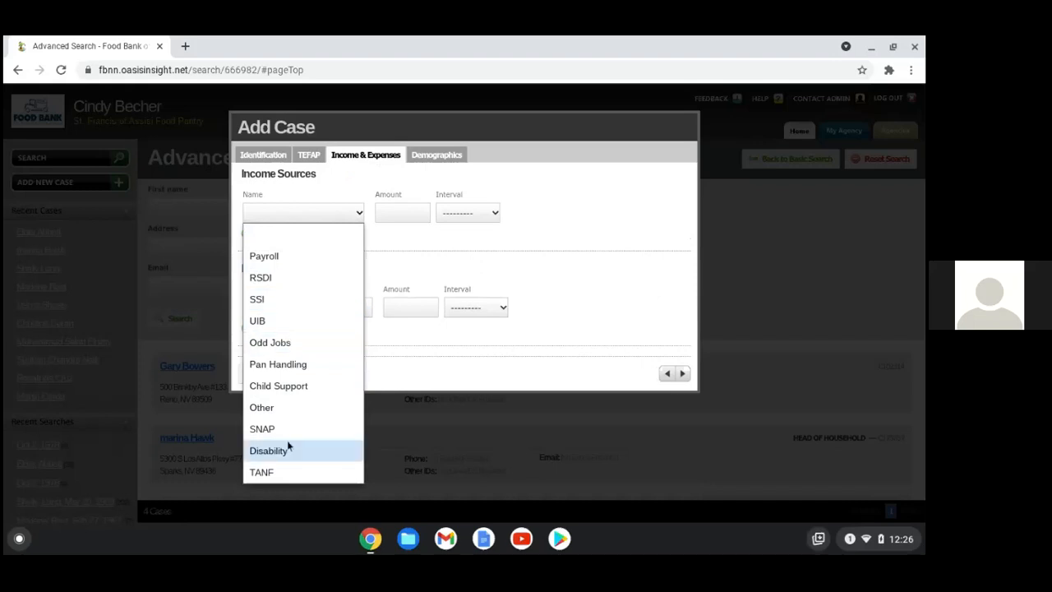
left_click(298, 408)
left_click(388, 215)
type("1")
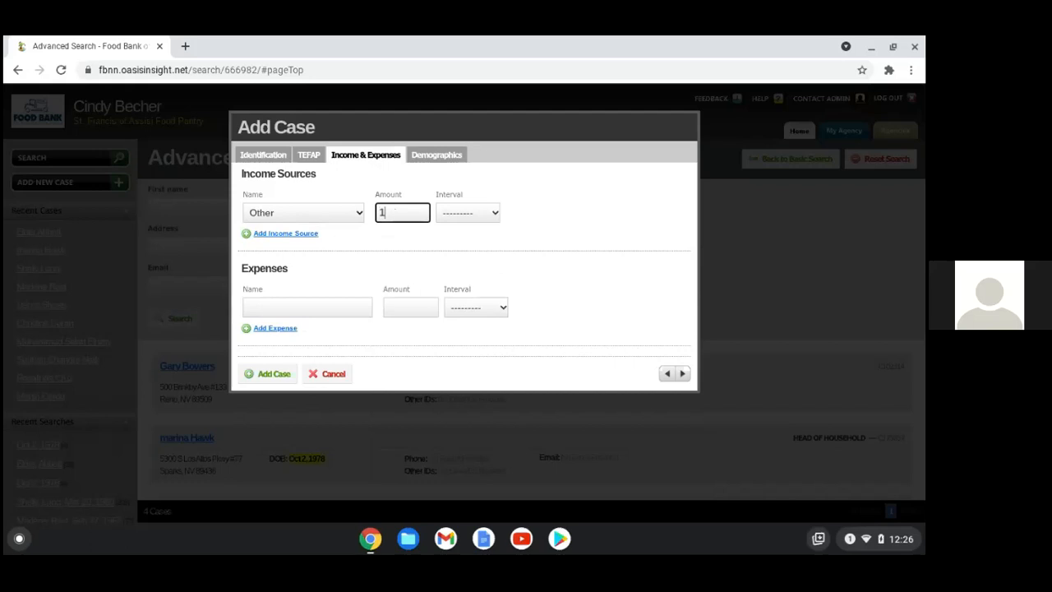
type("000.00")
left_click(493, 213)
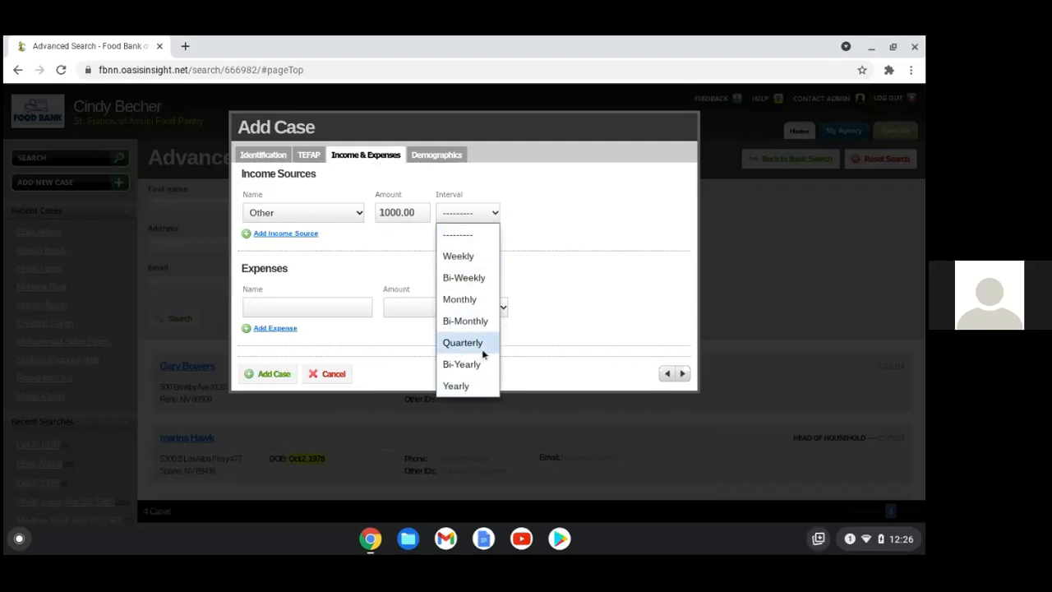
left_click(467, 259)
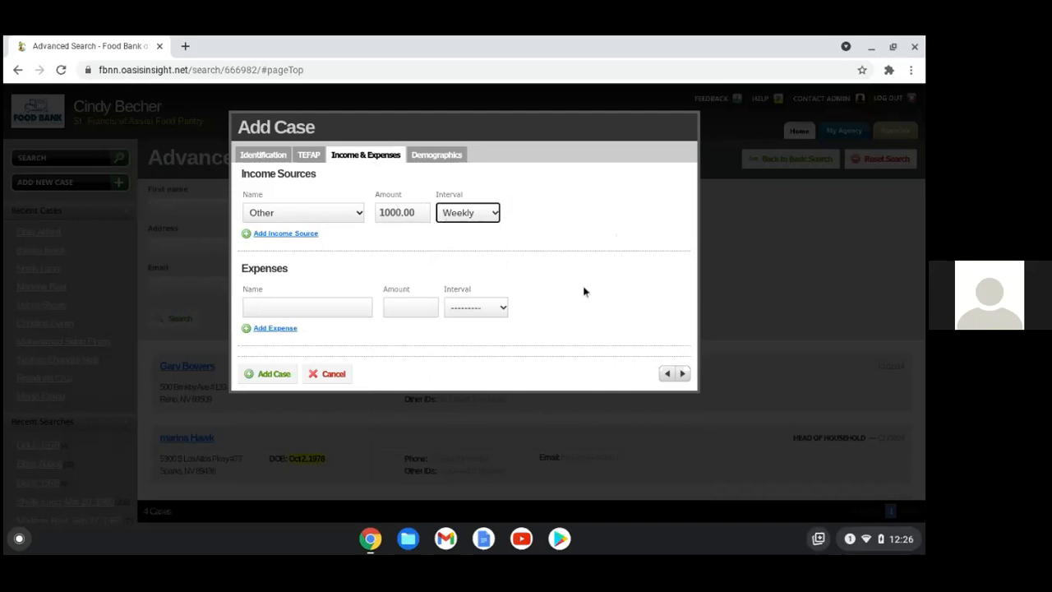
left_click(433, 156)
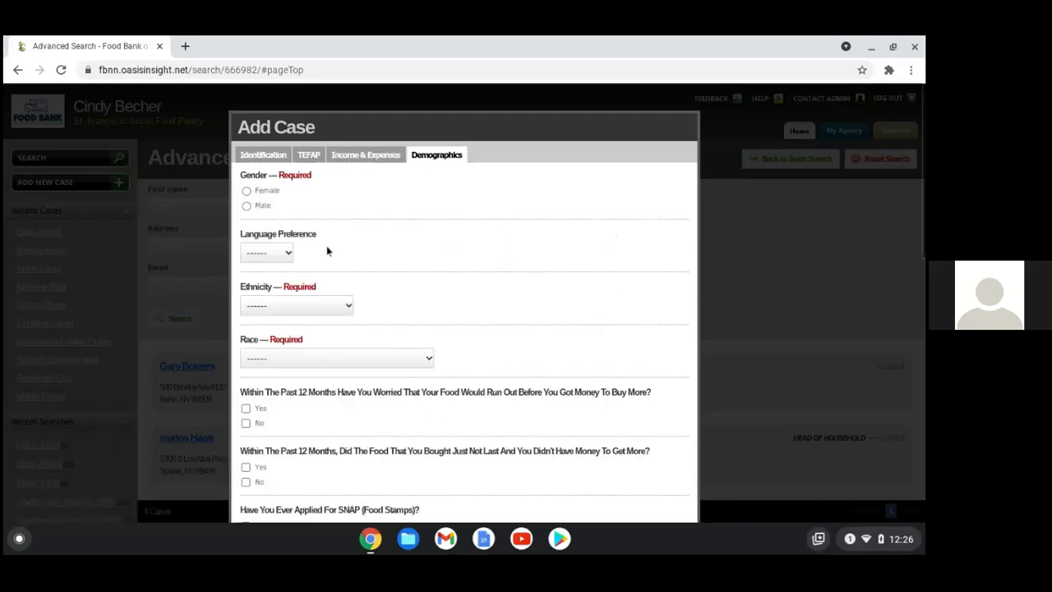
Record the client as Female, Hispanic or Latino, race White
left_click(247, 192)
left_click(339, 306)
left_click(344, 354)
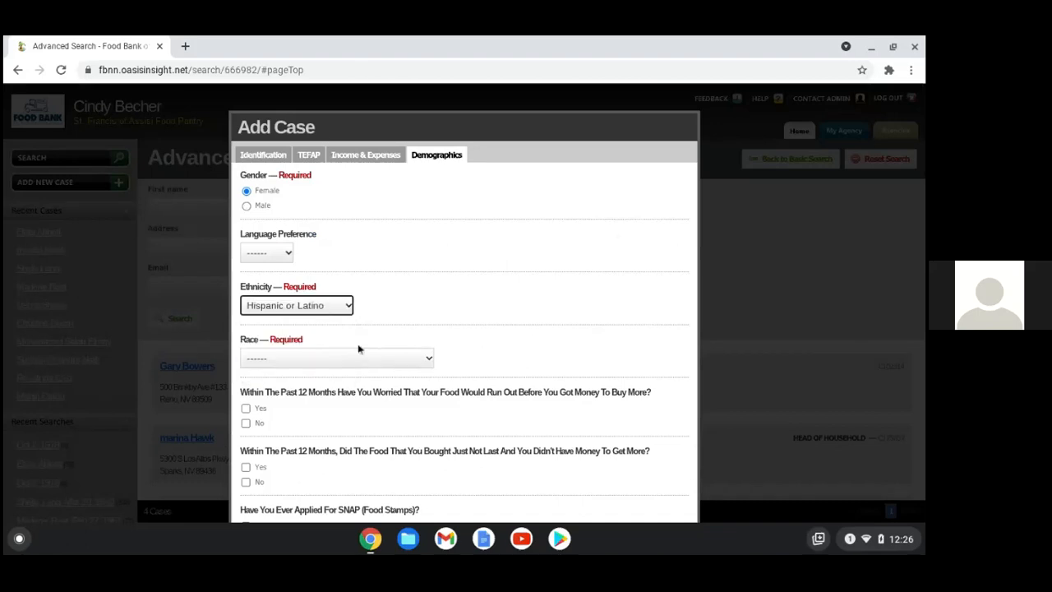
left_click(412, 360)
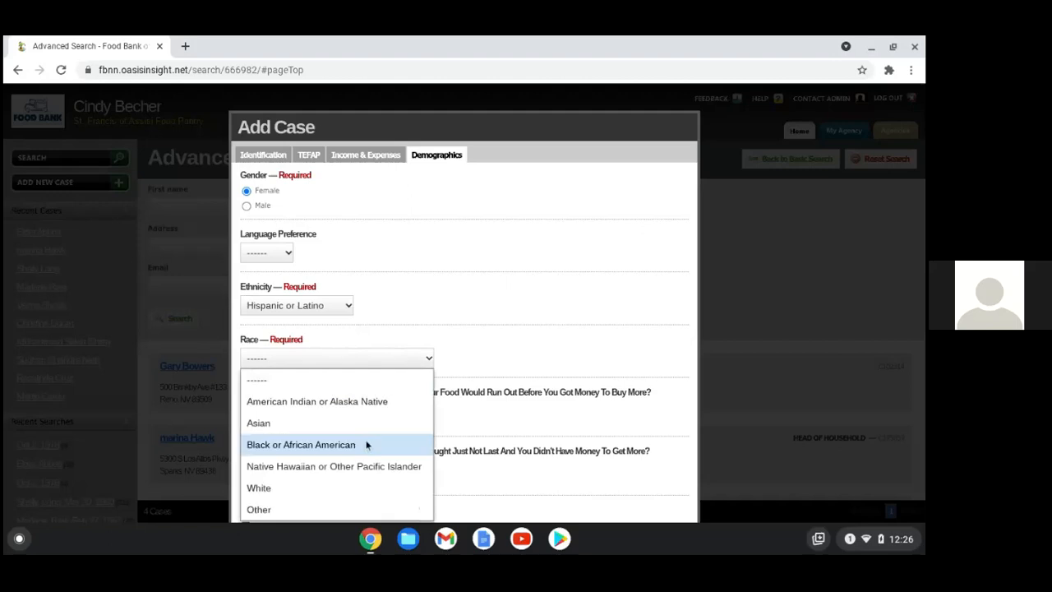
left_click(313, 494)
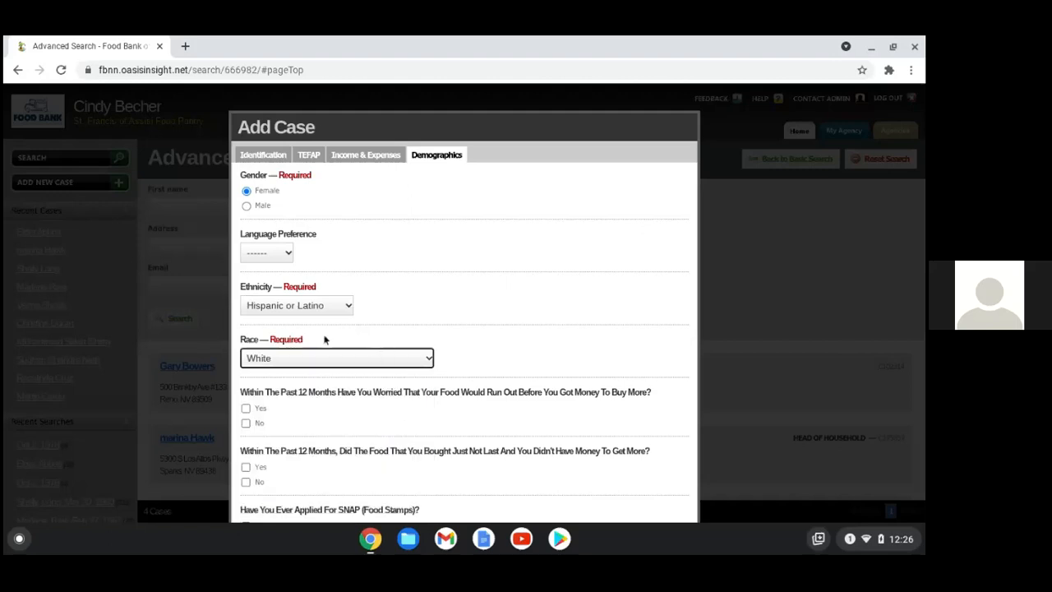
Answer Somewhat for COVID-19 impact on food needs and submit the new case
scroll(509, 343, "down", 1)
scroll(509, 343, "down", 1)
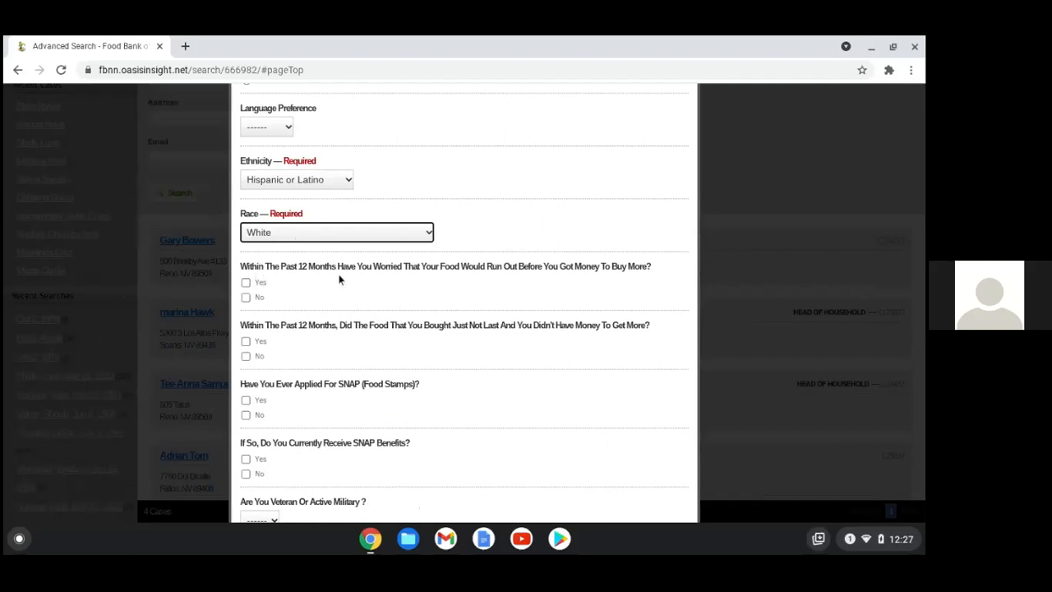
scroll(428, 371, "down", 1)
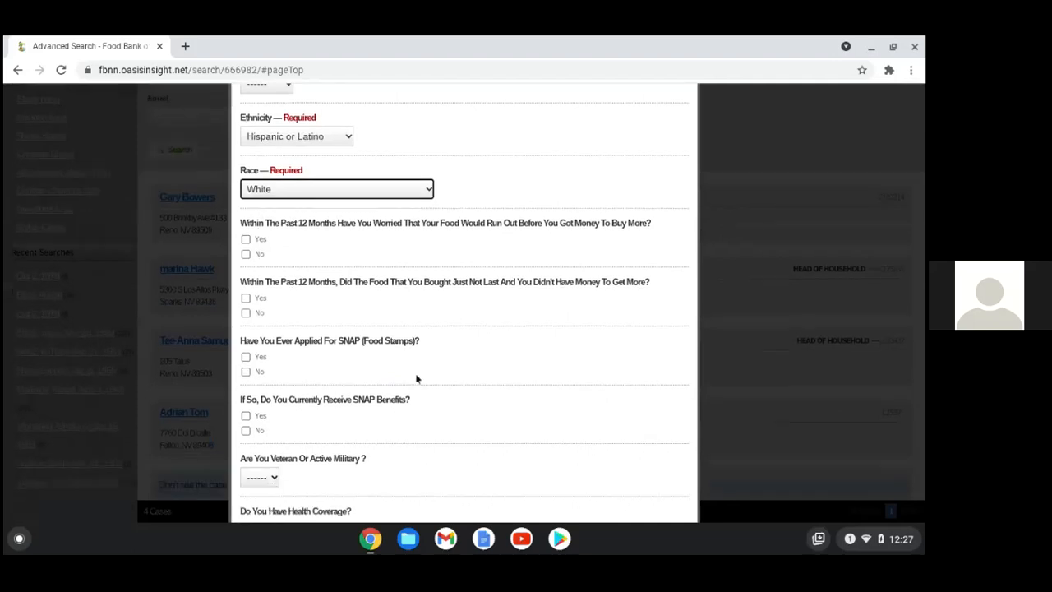
scroll(435, 378, "down", 1)
left_click(260, 420)
left_click(460, 341)
scroll(453, 356, "down", 5)
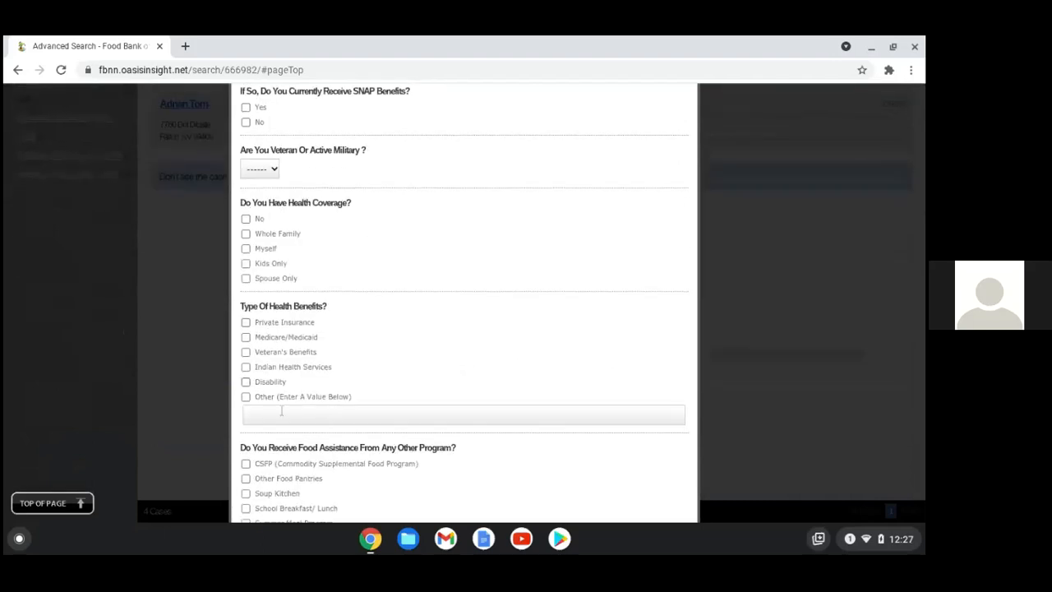
scroll(381, 343, "down", 3)
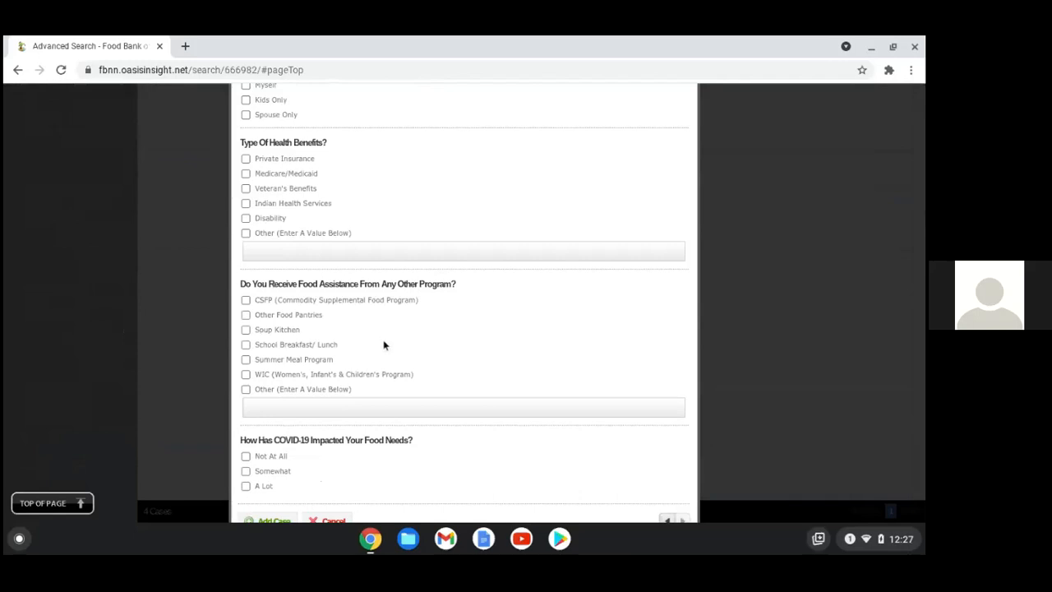
scroll(462, 351, "down", 1)
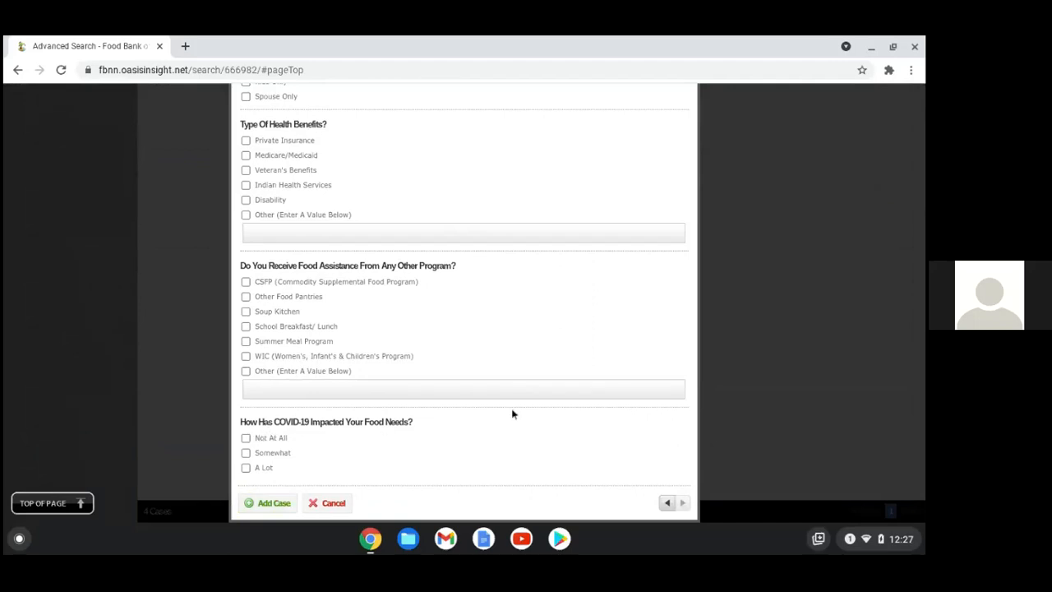
left_click(245, 453)
left_click(275, 503)
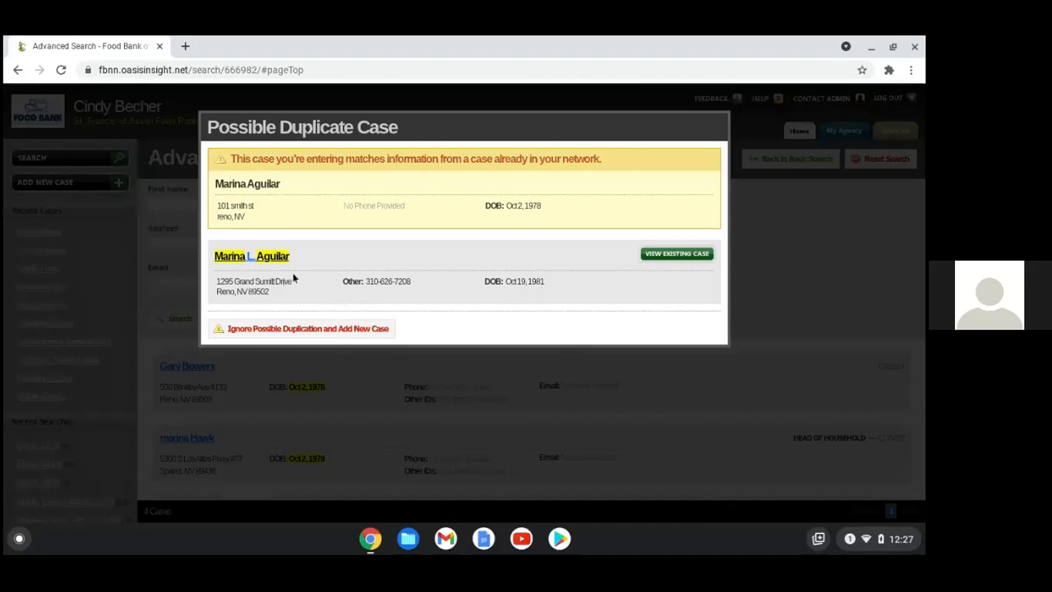
Ignore the possible duplicate warning and add the new case anyway
left_click(341, 333)
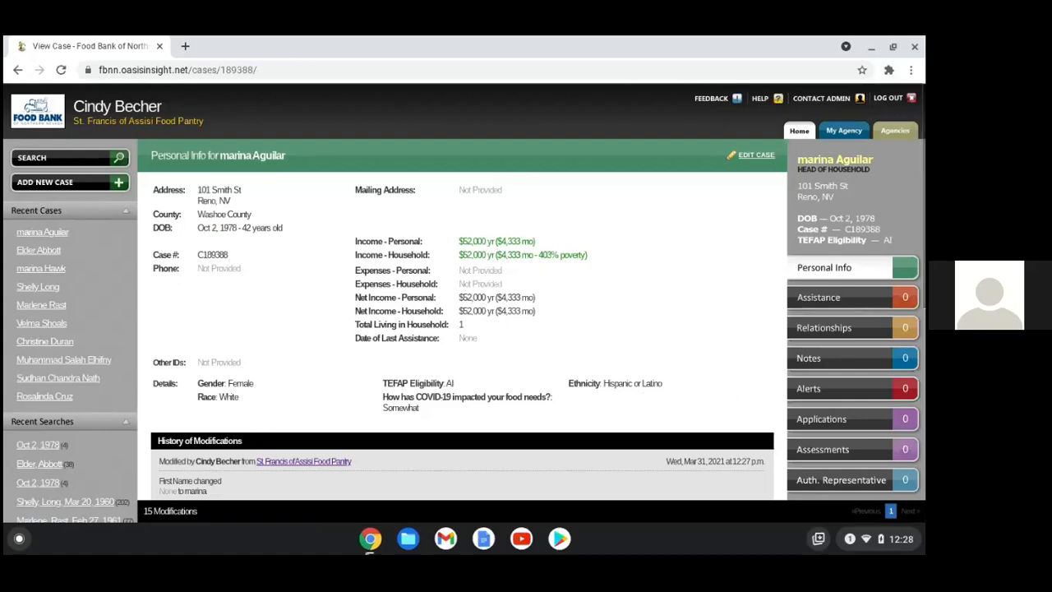
Bring up the list of open browser windows
right_click(371, 545)
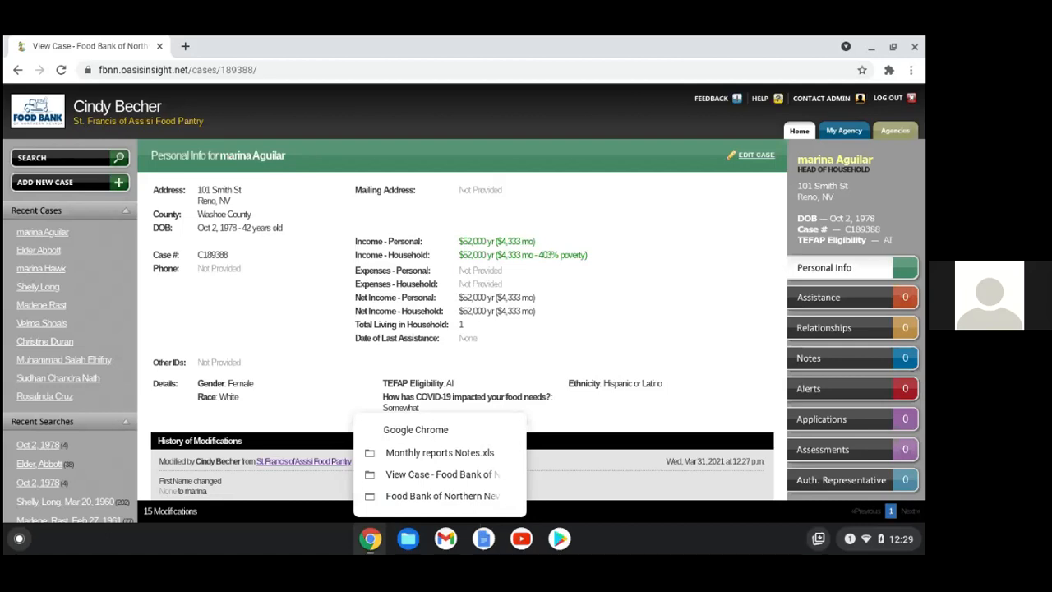
left_click(318, 347)
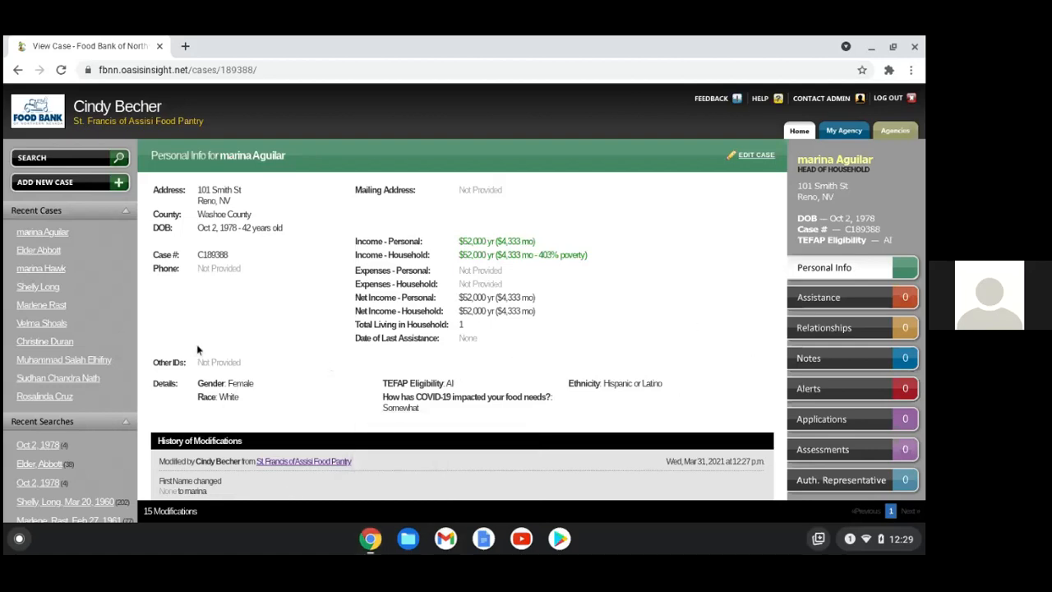
scroll(703, 499, "down", 1)
scroll(703, 499, "up", 1)
left_click(369, 546)
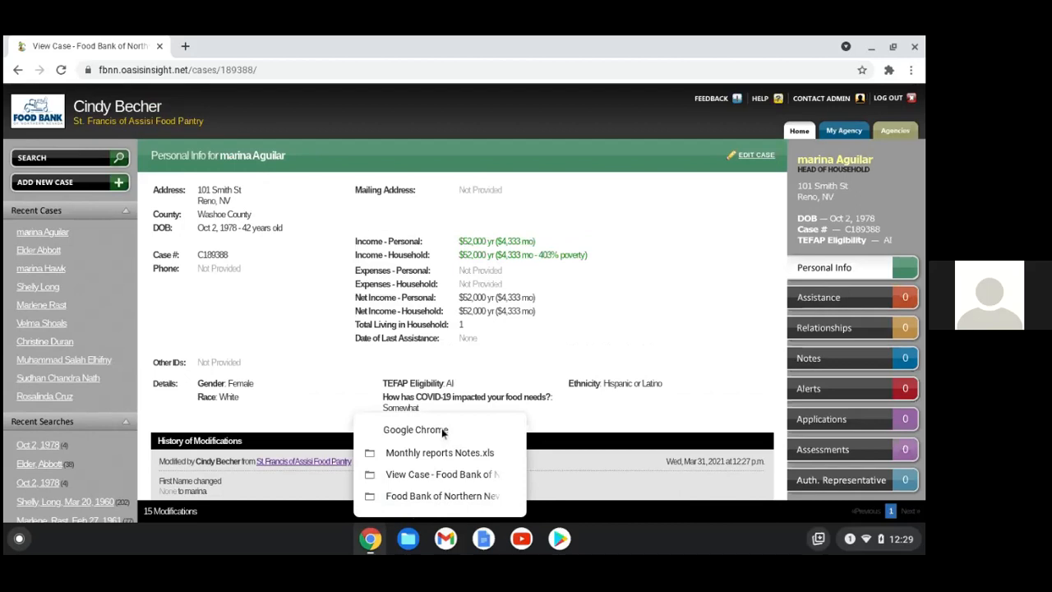
left_click(612, 299)
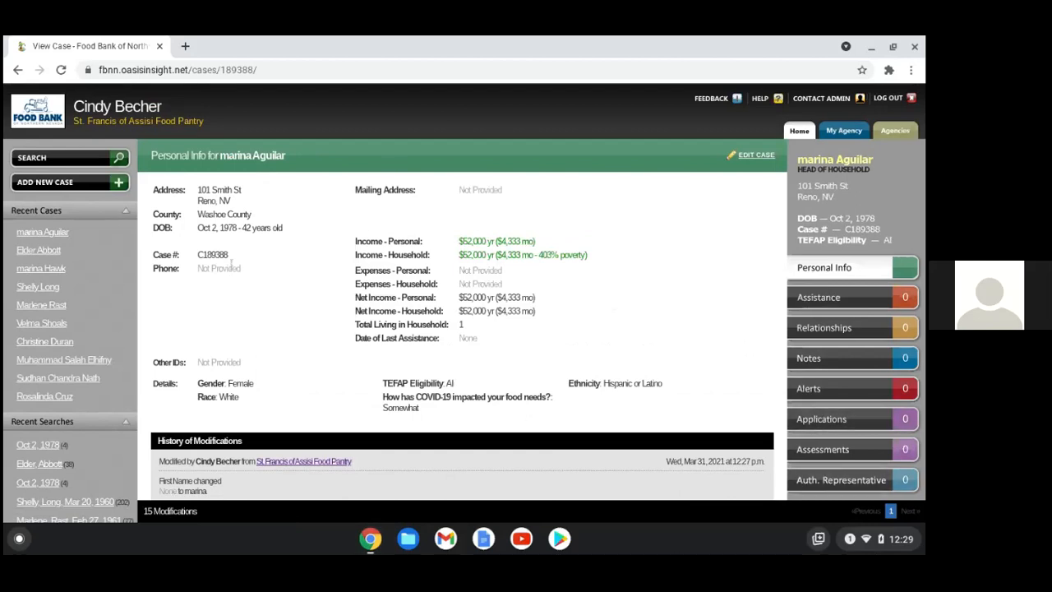
left_click(833, 302)
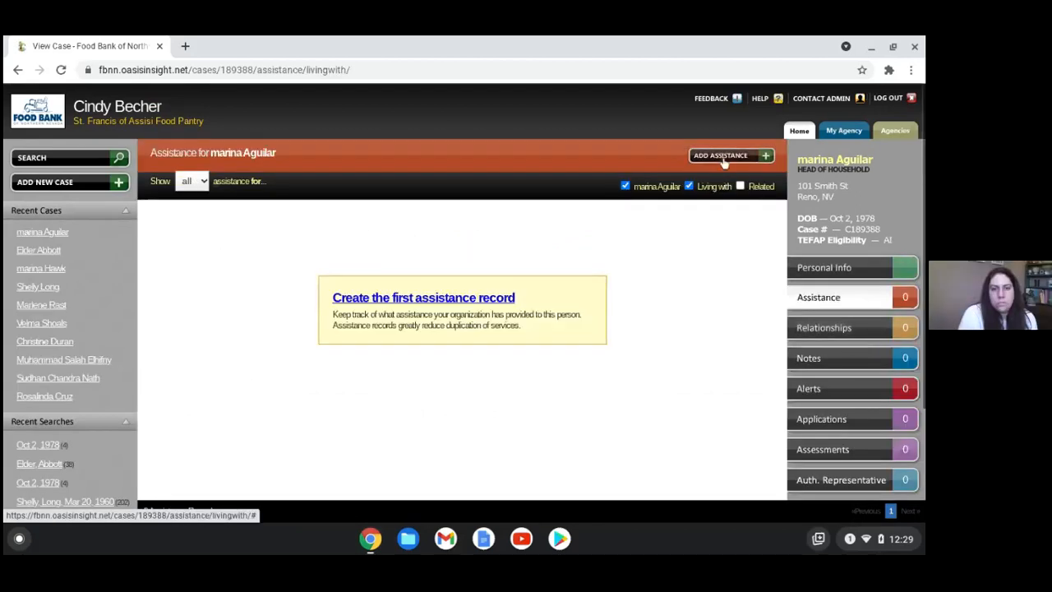
Save a 1 Boxes/Bags Food Pantry assistance record and start another
left_click(724, 157)
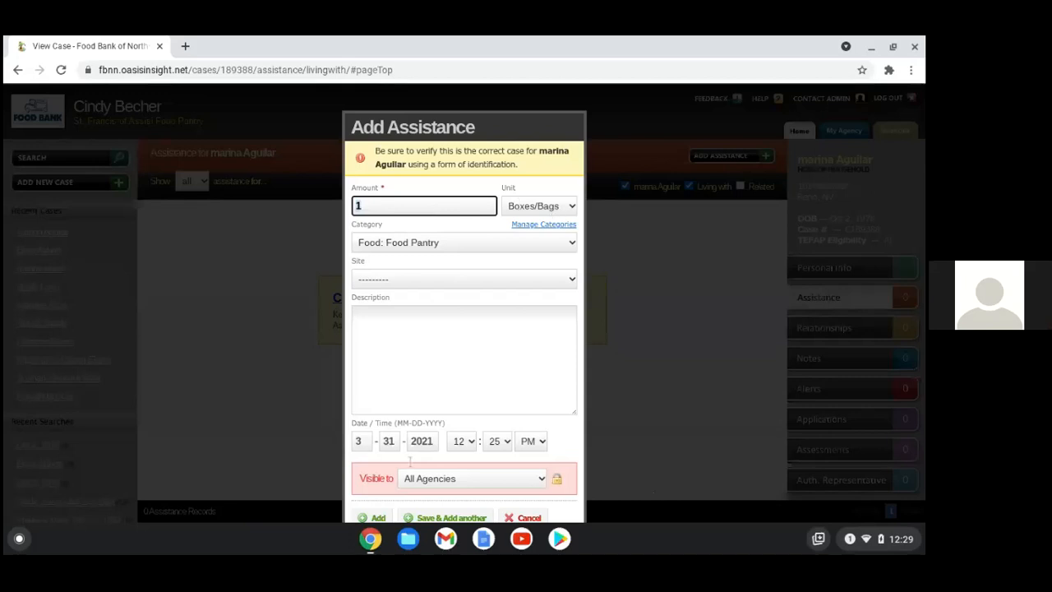
scroll(514, 401, "down", 2)
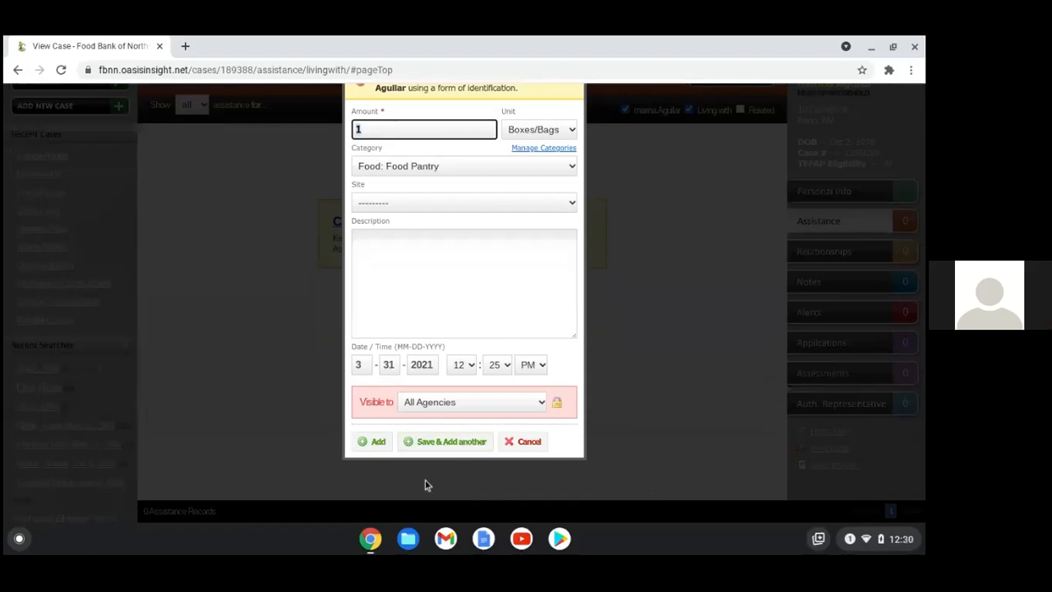
left_click(464, 442)
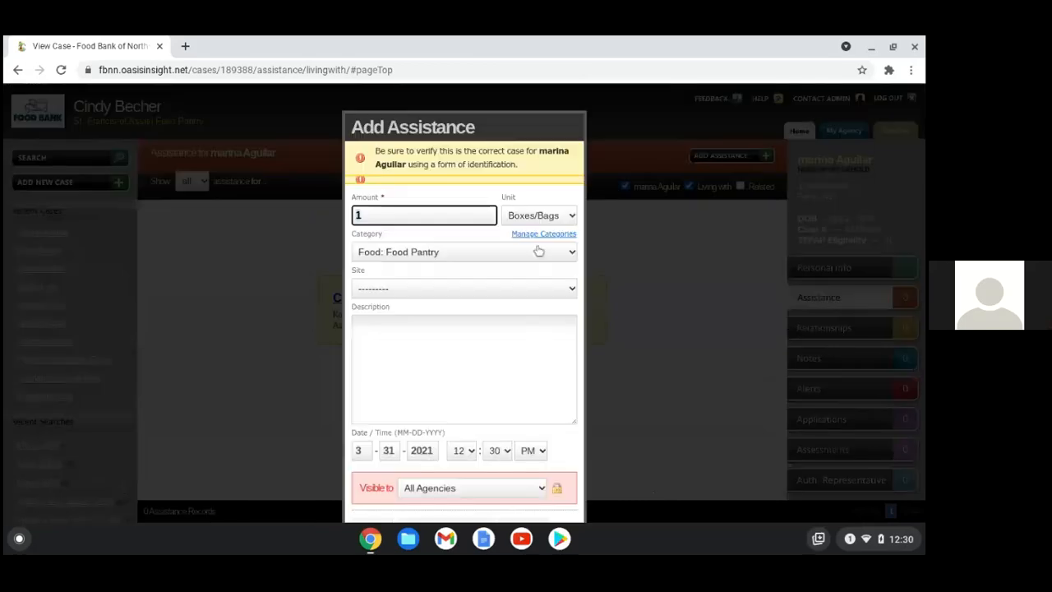
Add a 1 Boxes/Bags assistance record under Food: Saint Francis TEFAP Assistance
left_click(570, 251)
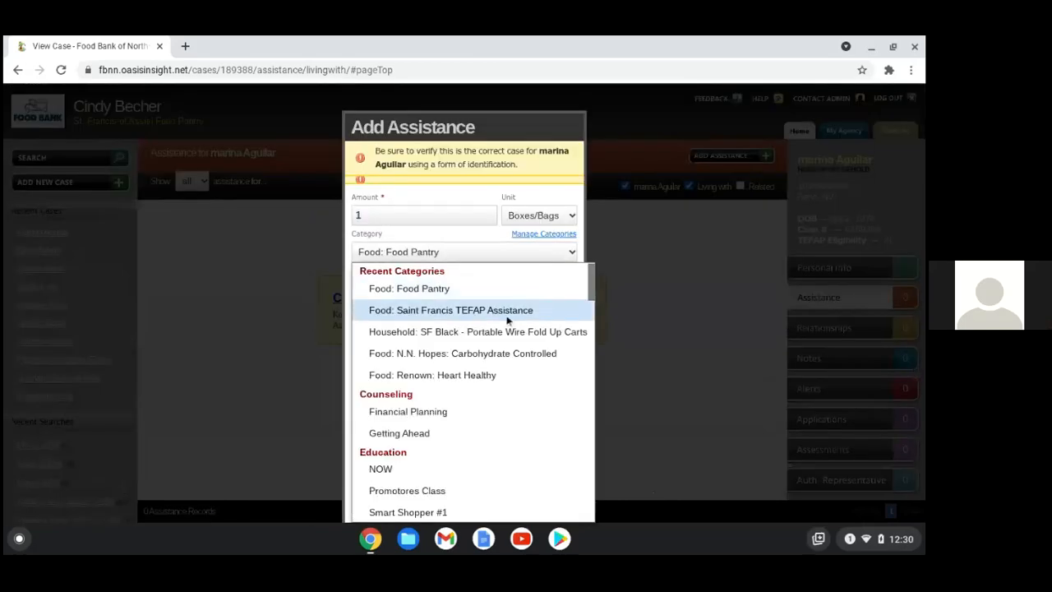
left_click(543, 311)
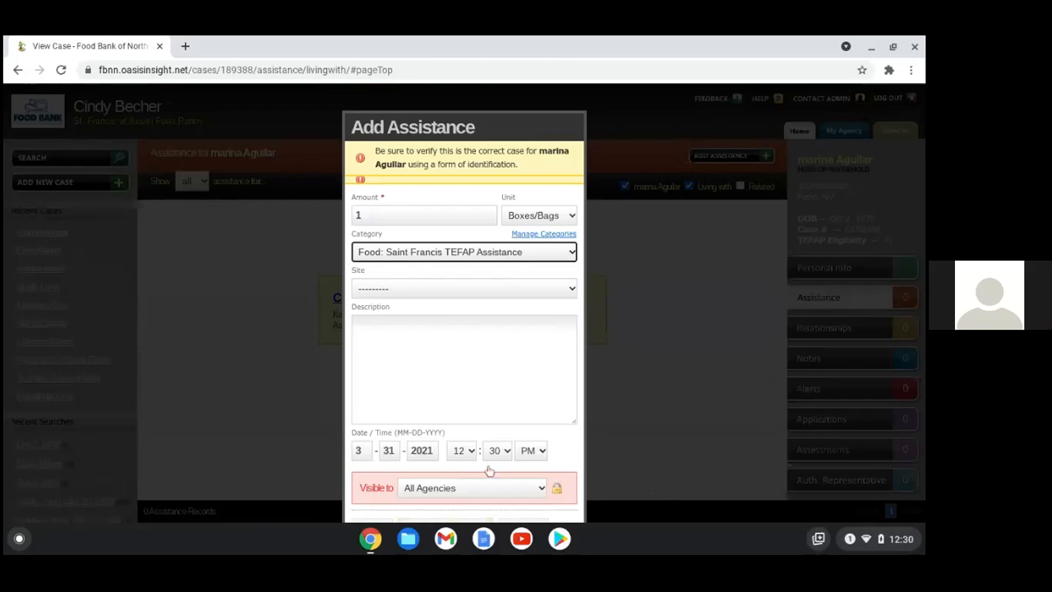
scroll(493, 486, "down", 1)
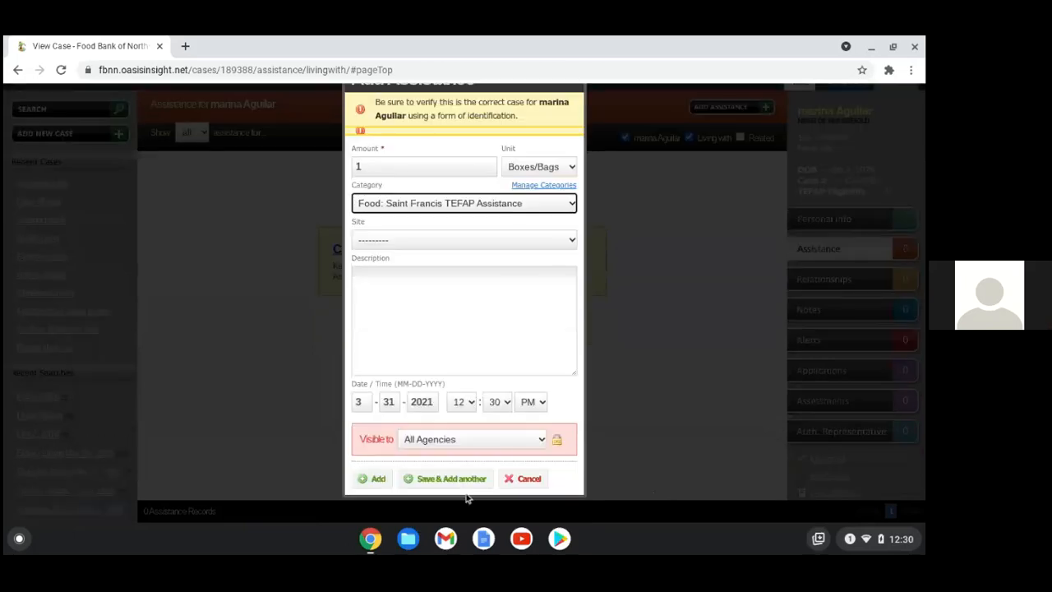
left_click(380, 478)
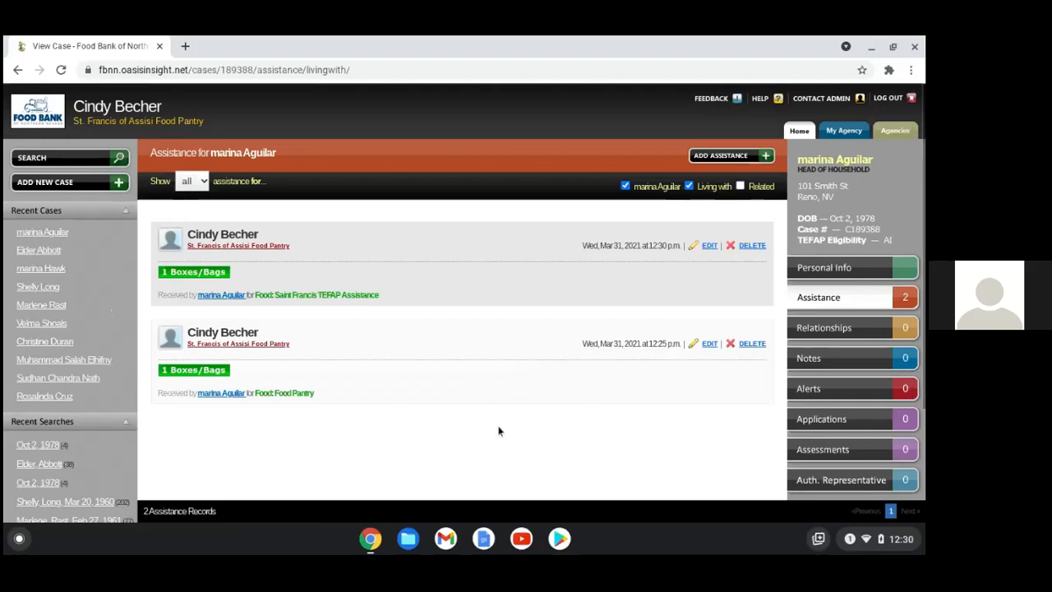
left_click(824, 327)
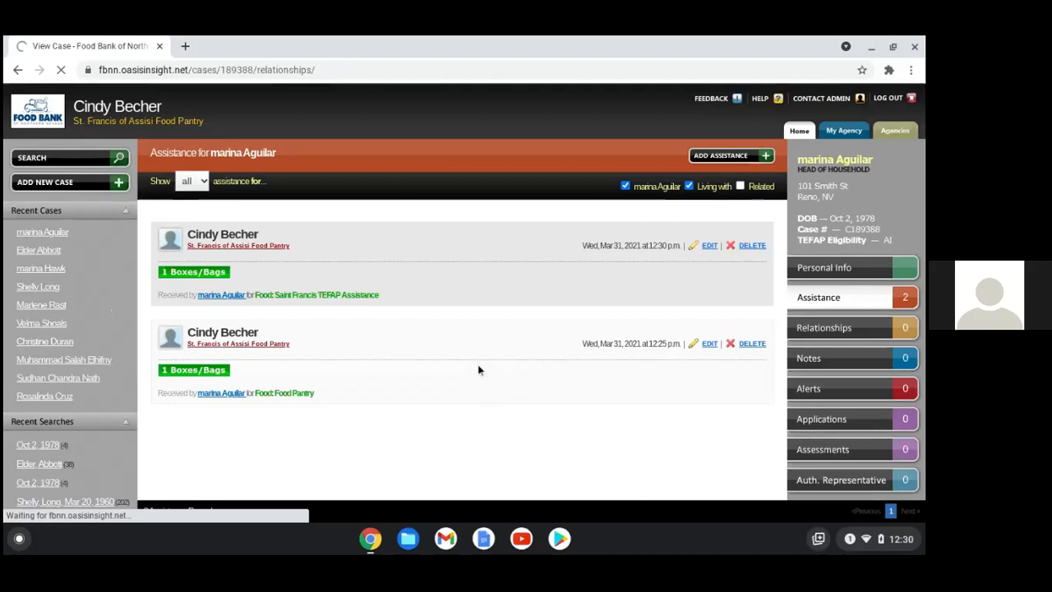
Start a new household member with their last name and birth date 01/01
left_click(722, 157)
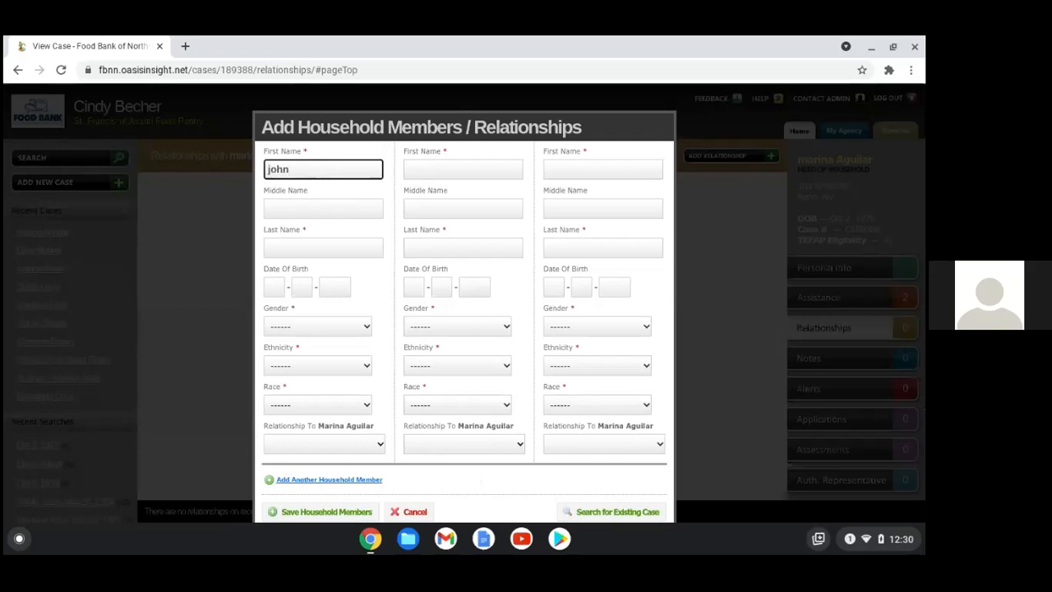
left_click(295, 248)
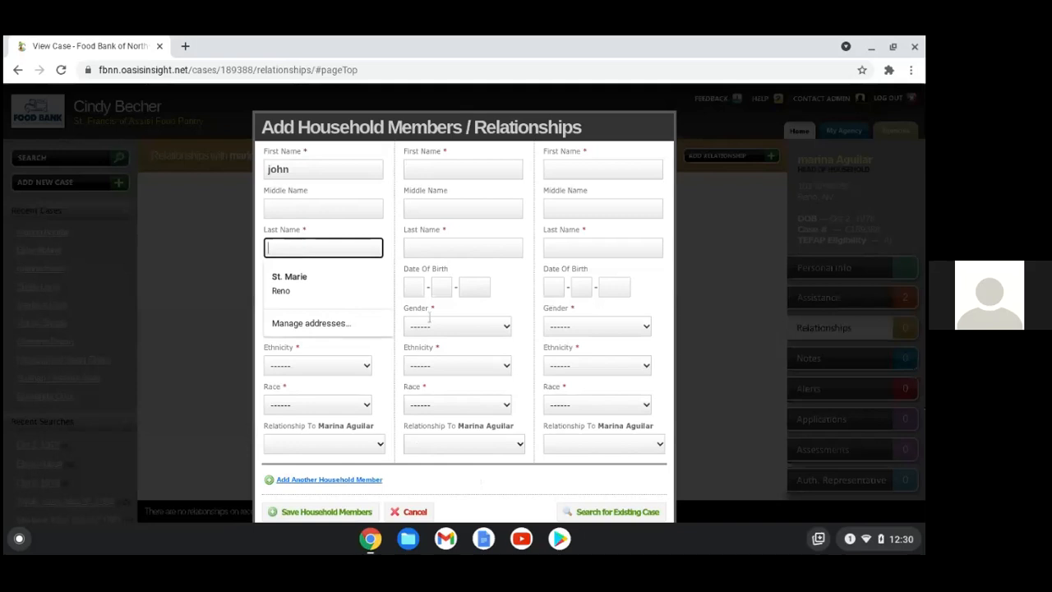
type("hawk")
key("Tab")
type("0101")
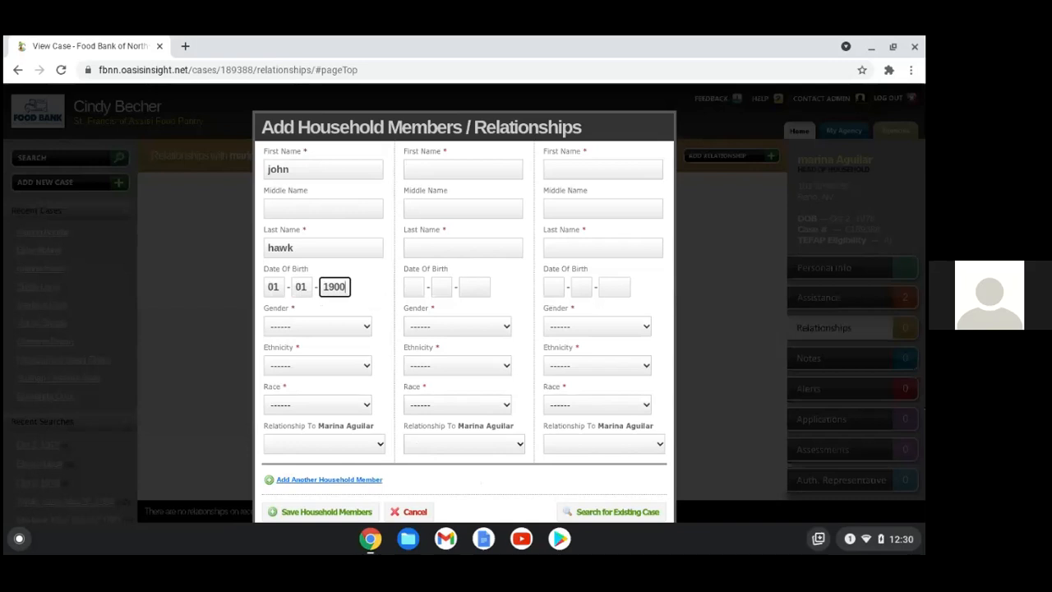
Set the member to Male, Hispanic or Latino, White, and save the household member
left_click(331, 333)
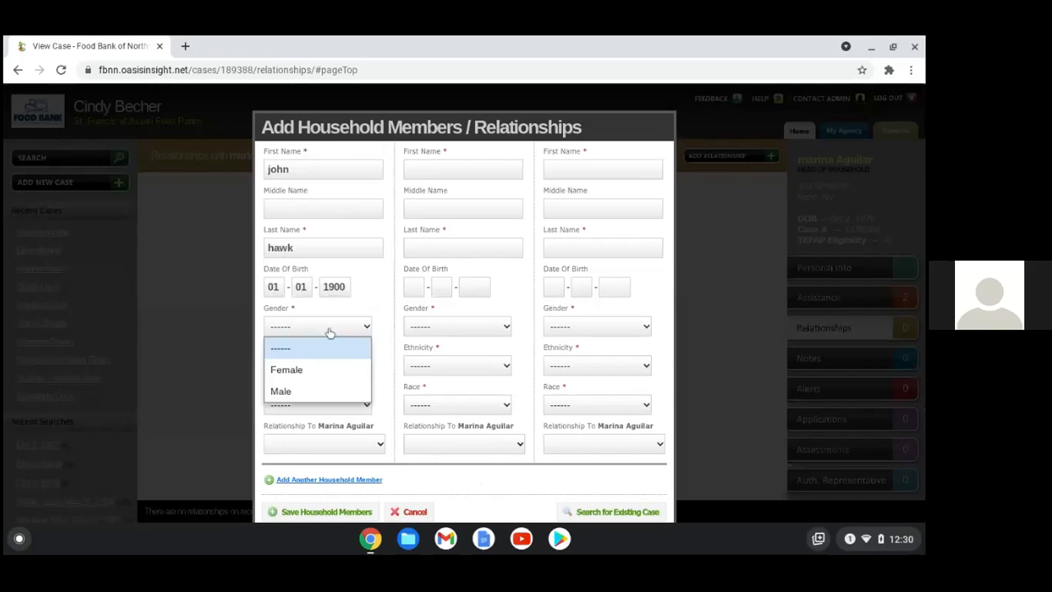
left_click(301, 374)
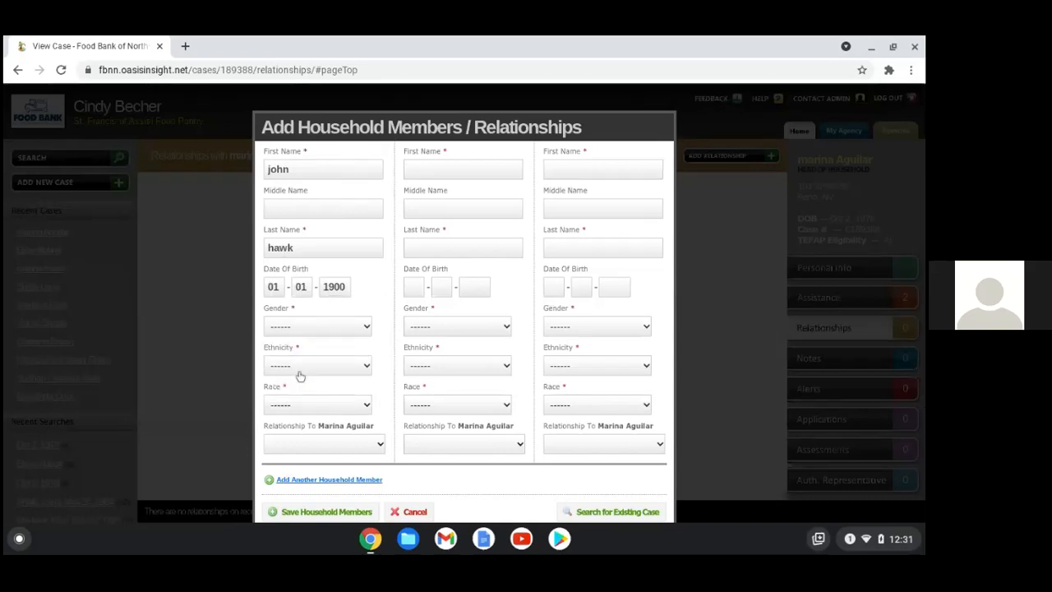
left_click(312, 332)
left_click(289, 392)
left_click(319, 367)
left_click(308, 409)
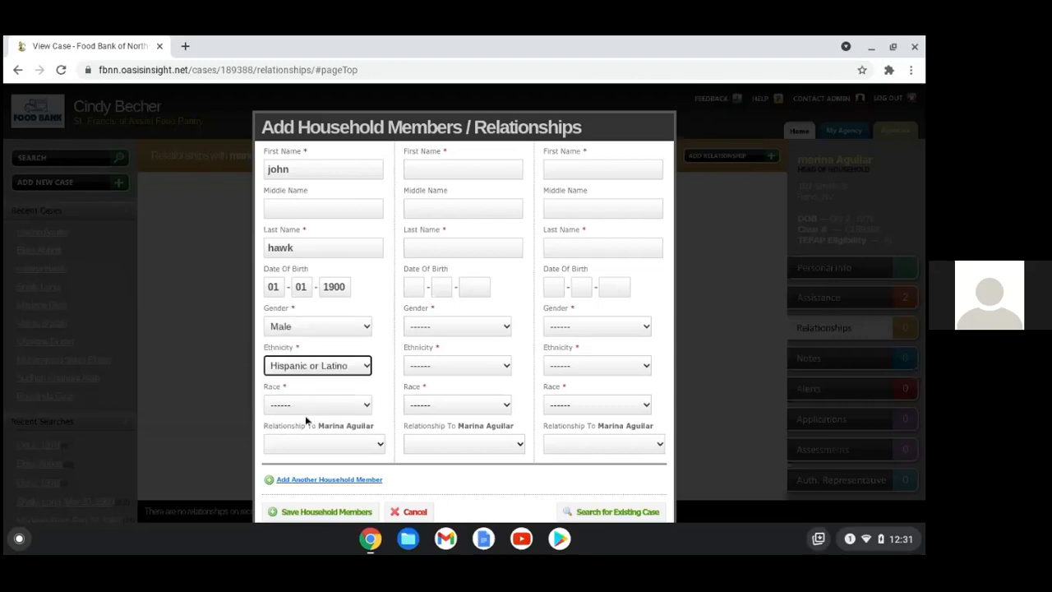
left_click(319, 406)
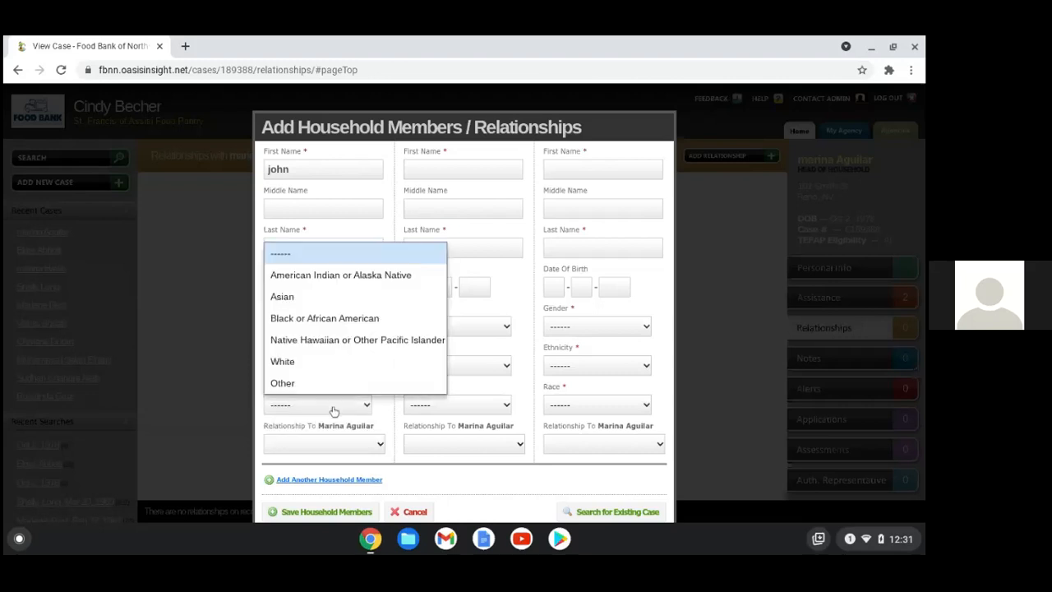
left_click(308, 363)
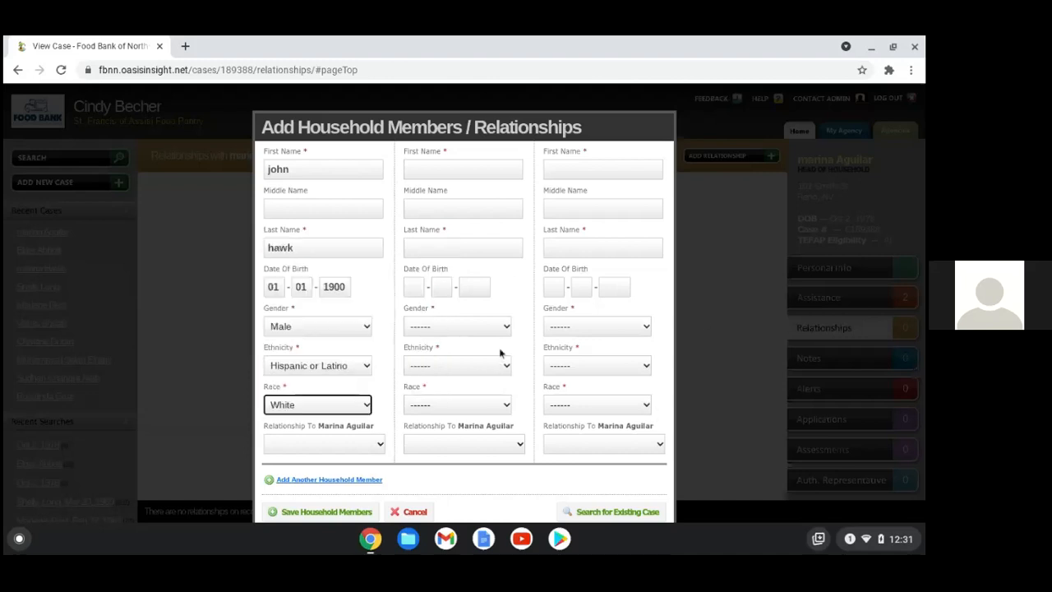
left_click(305, 516)
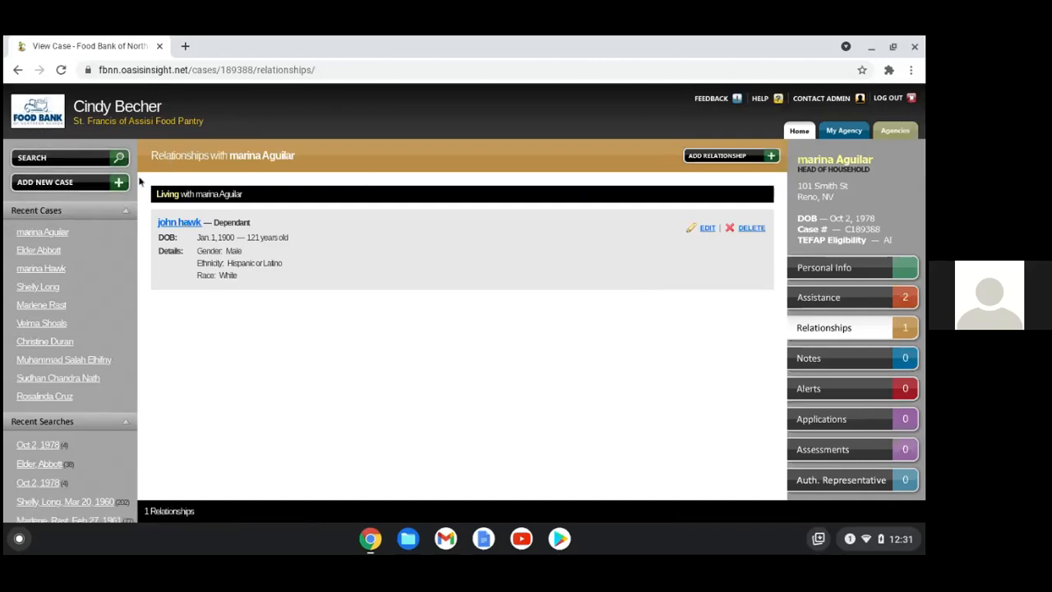
left_click(37, 157)
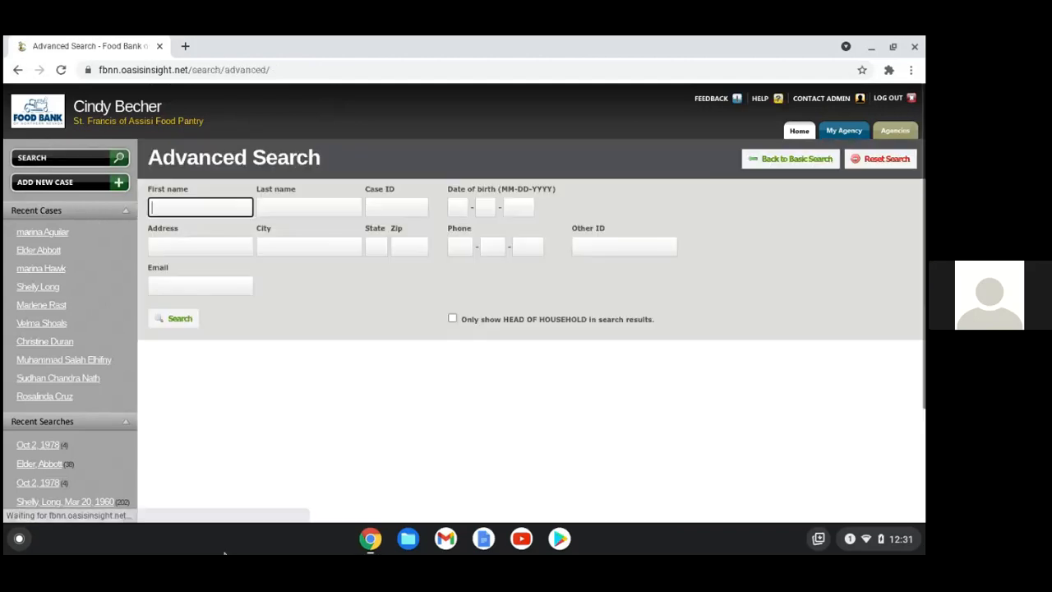
Switch from the Oasis Insight Advanced Search page to the Zoom meeting window via the Chrome shelf
left_click(366, 547)
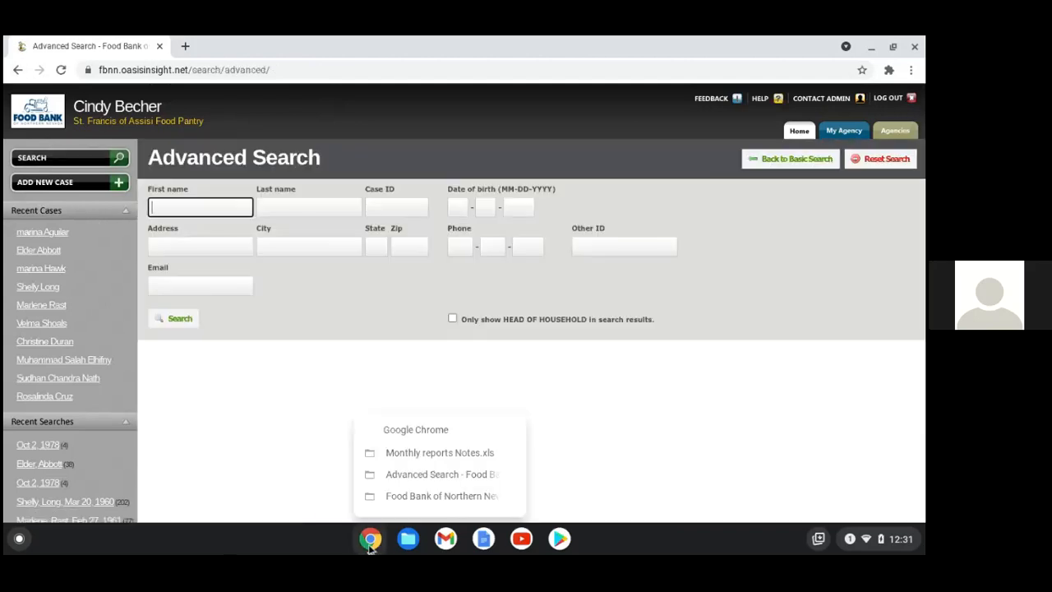
left_click(436, 483)
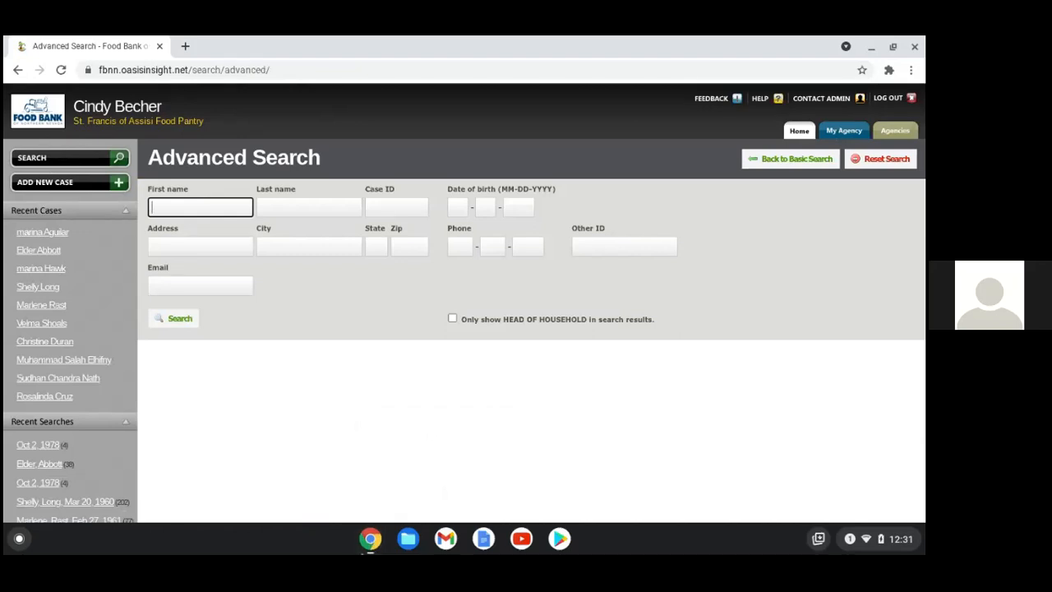
left_click(376, 541)
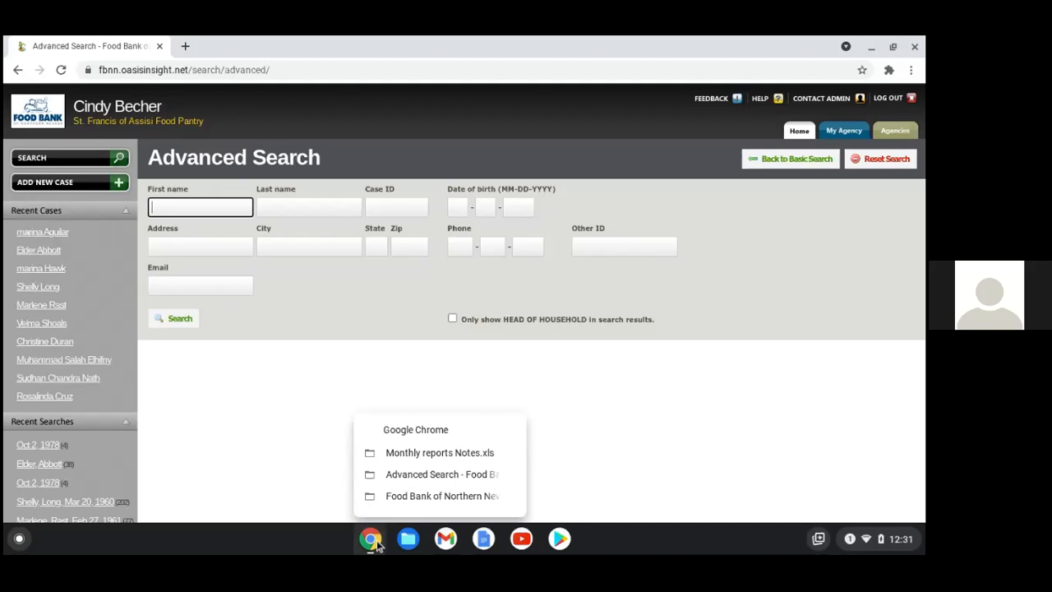
left_click(416, 497)
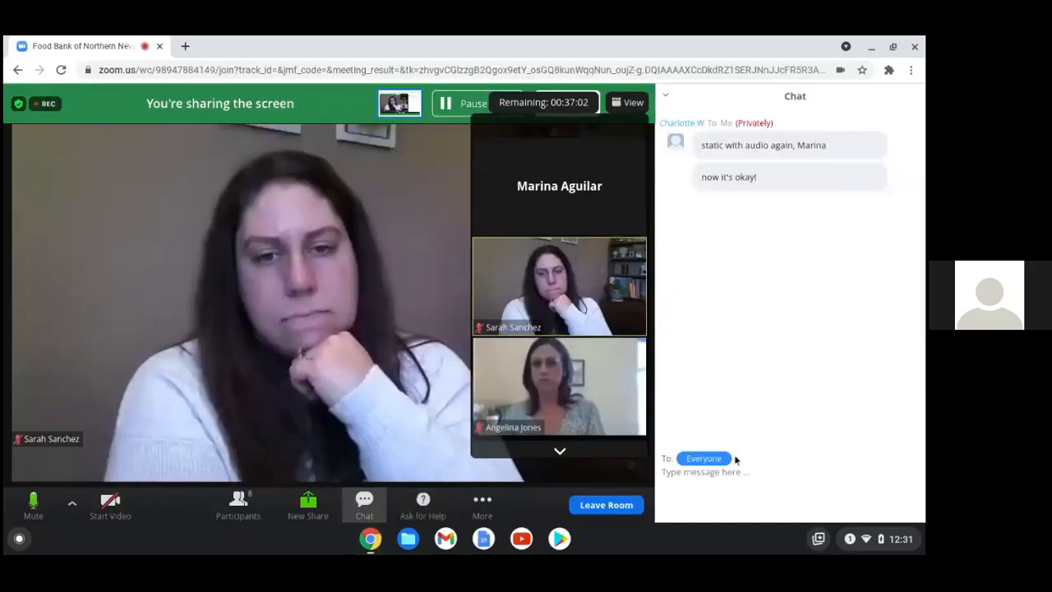
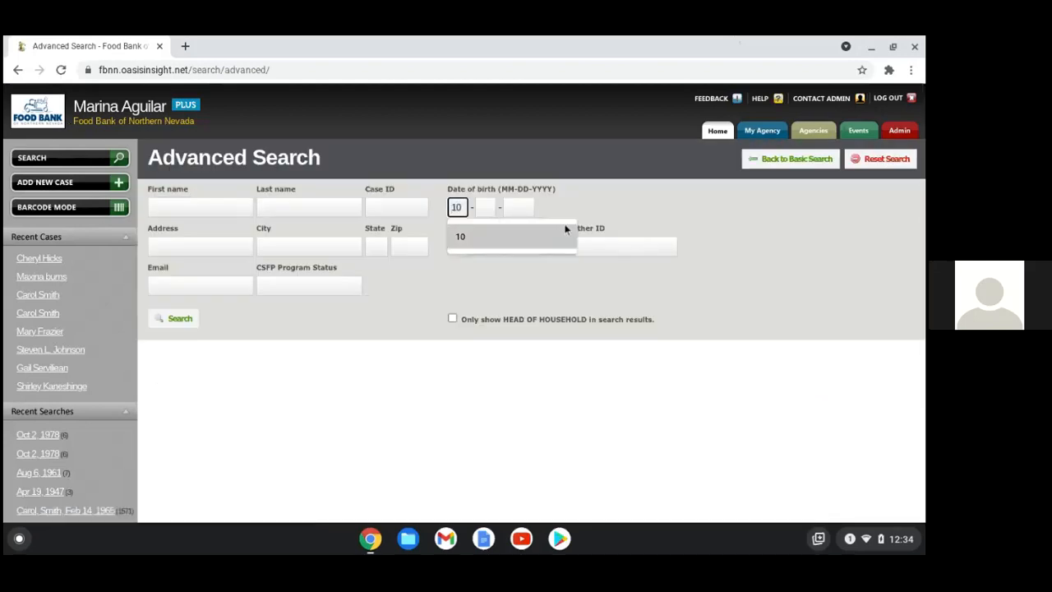
left_click(479, 235)
left_click(485, 238)
left_click(514, 232)
left_click(180, 320)
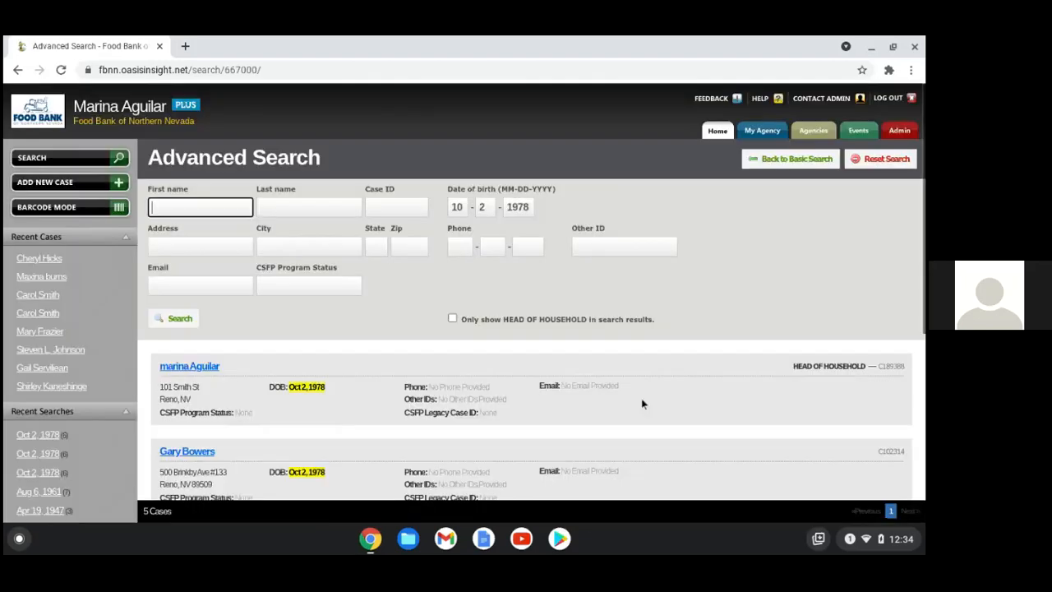
Open the matching client's case from the five results
scroll(641, 399, "down", 1)
left_click_drag(190, 348, 193, 346)
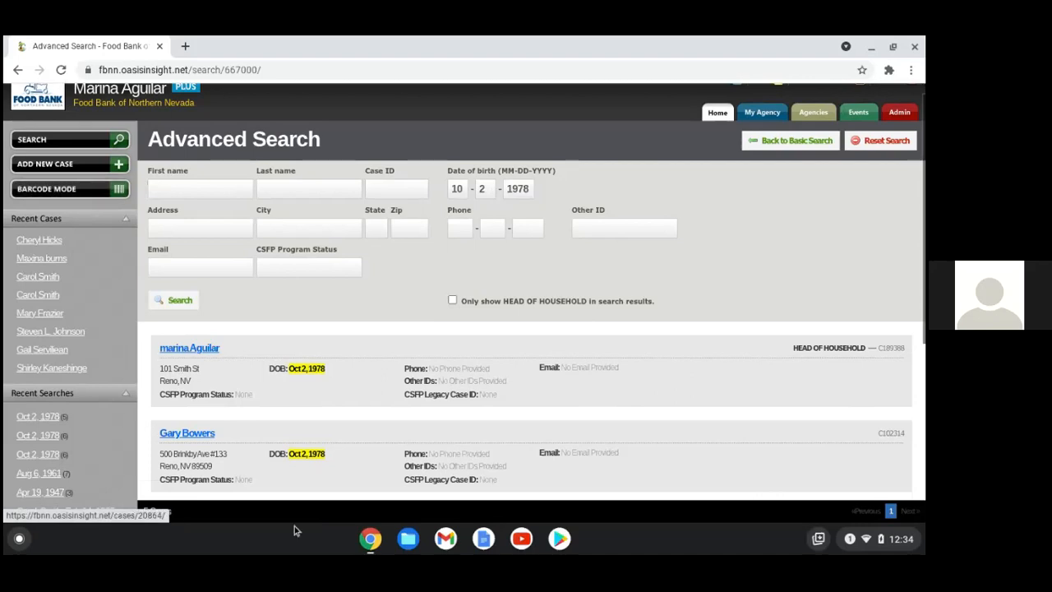
left_click(204, 352)
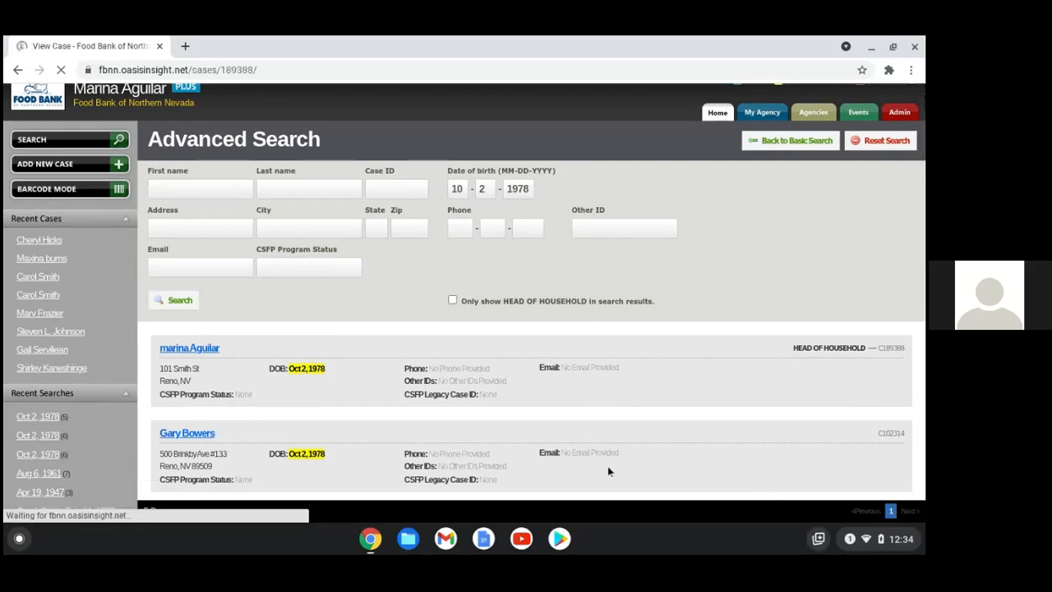
Show the client's ID card with its default associated barcode
scroll(353, 375, "down", 5)
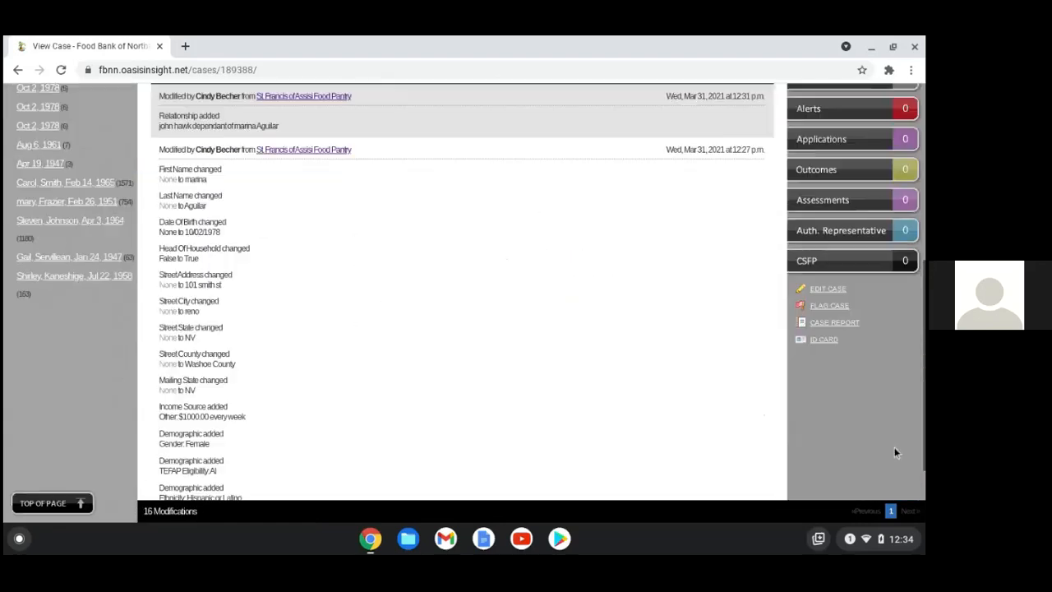
left_click(822, 332)
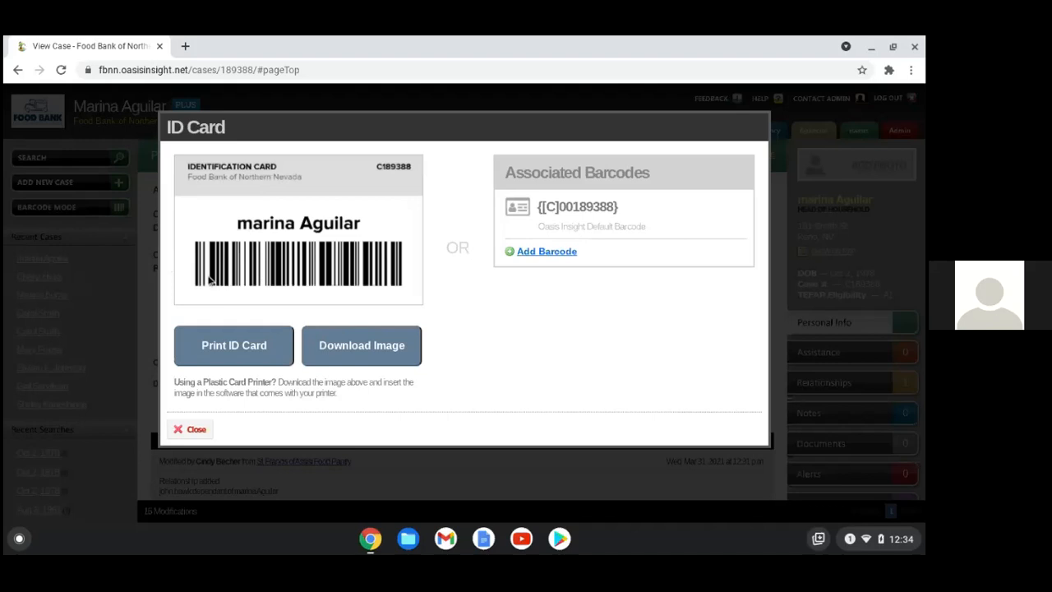
Add a second barcode to the ID card, verify it with a rescan, and close the card
left_click(548, 255)
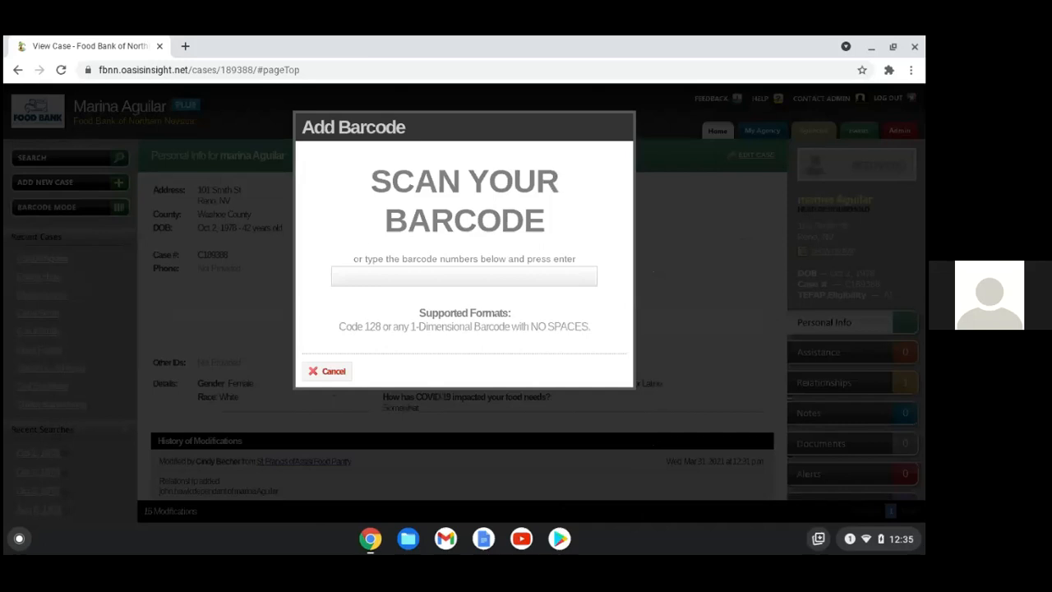
key("Return")
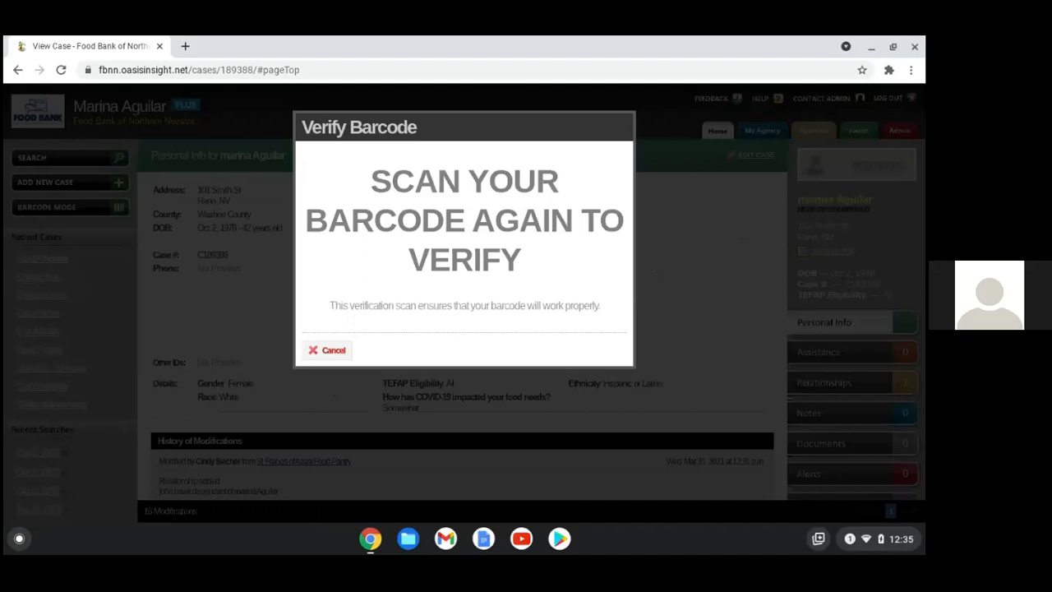
key("Return")
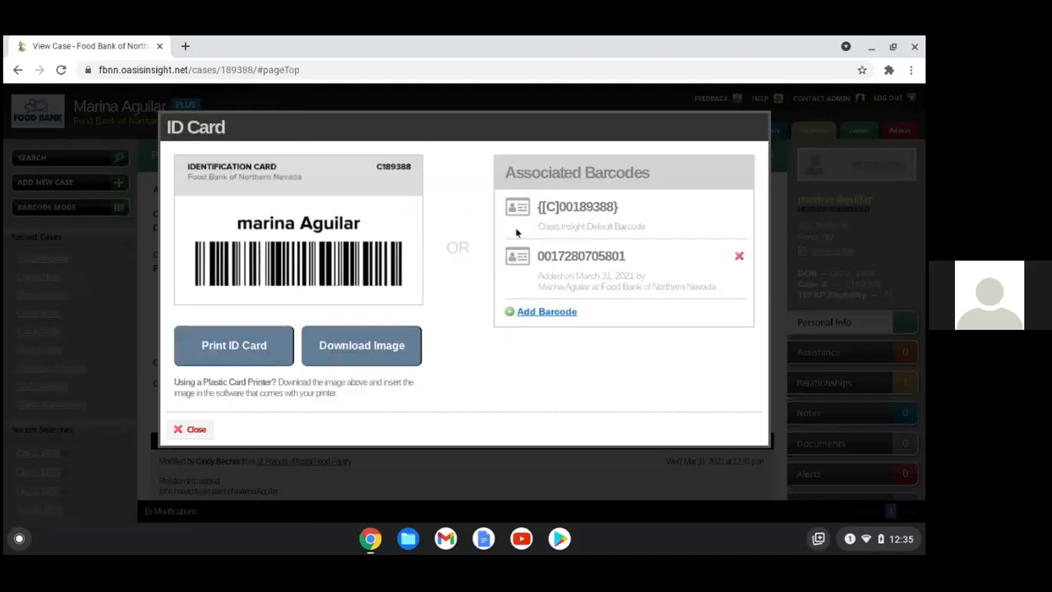
left_click(192, 434)
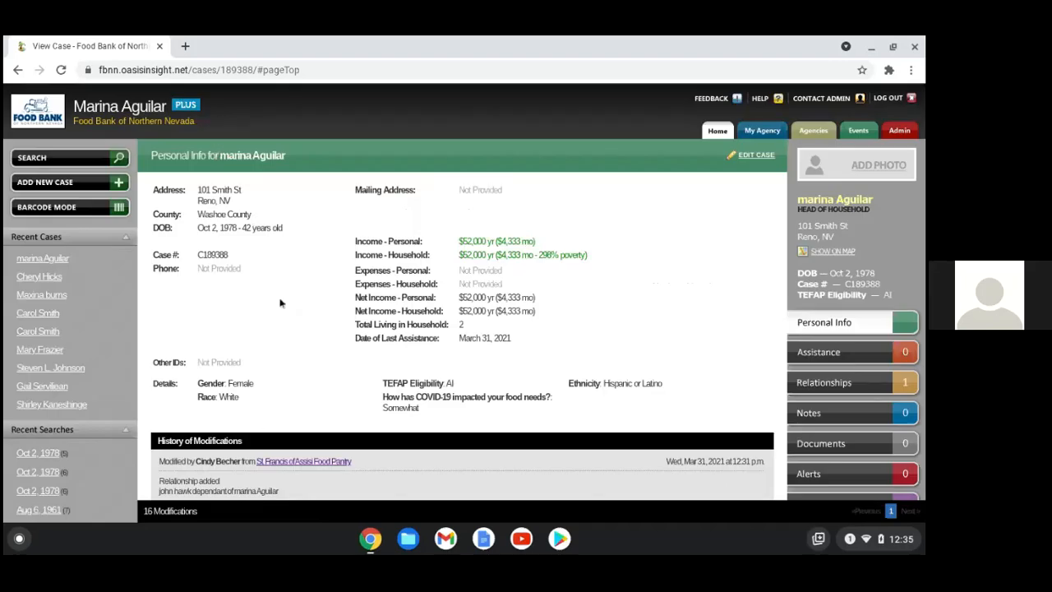
Record 1.00 Box/Bag of Mobile Harvest assistance in Barcode Mode and return to the case
left_click(113, 212)
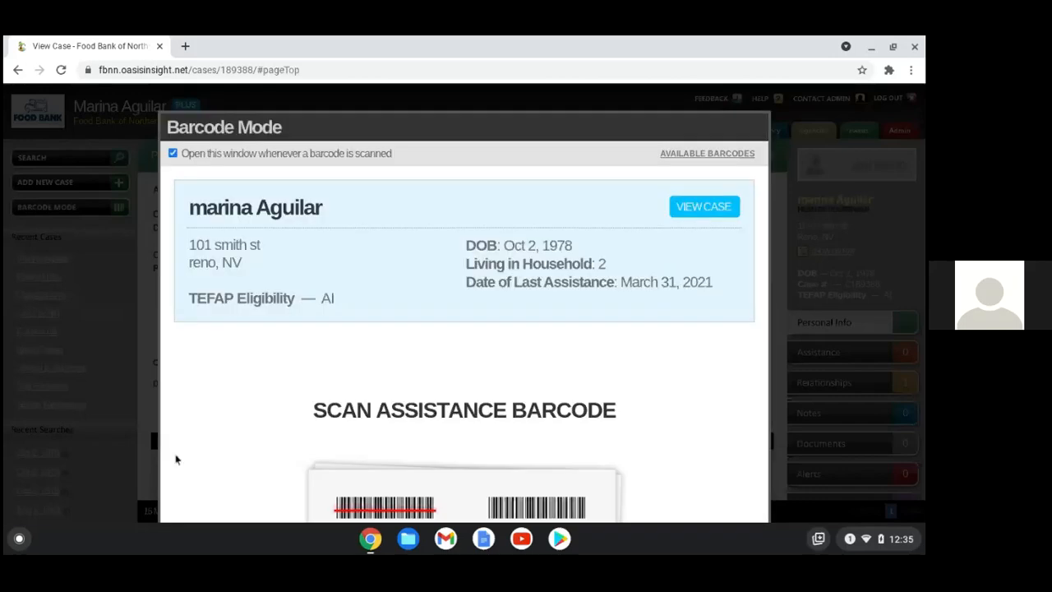
scroll(660, 387, "down", 3)
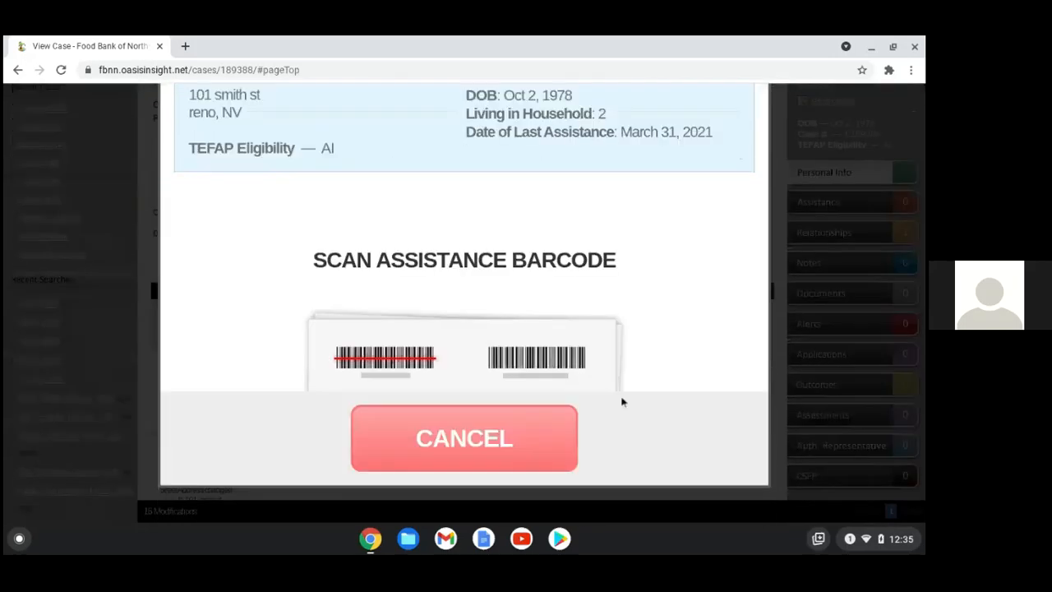
scroll(623, 401, "up", 1)
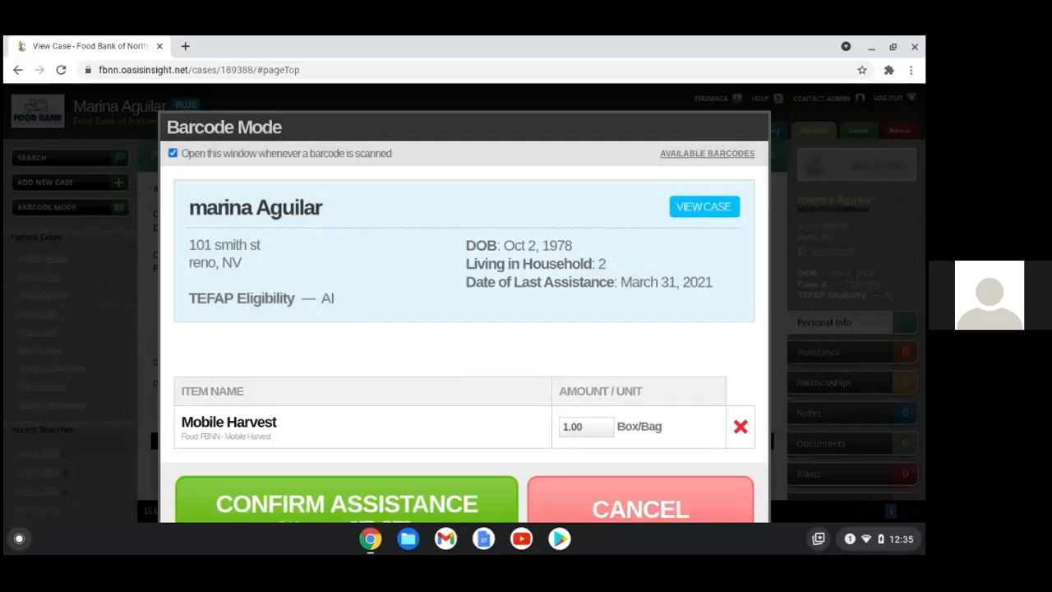
scroll(617, 364, "down", 1)
key("shift+Return")
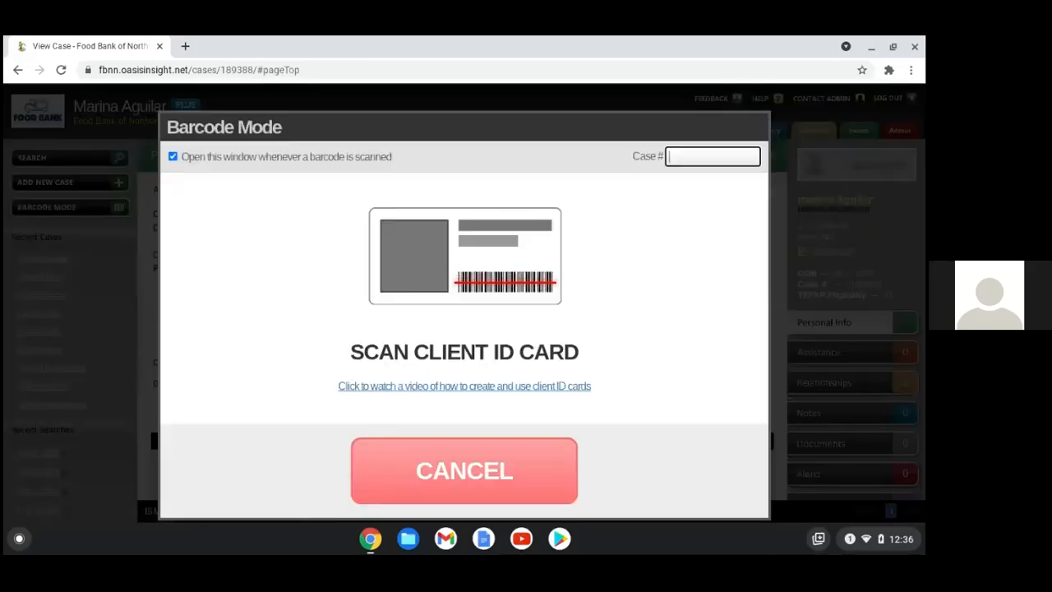
scroll(567, 411, "down", 1)
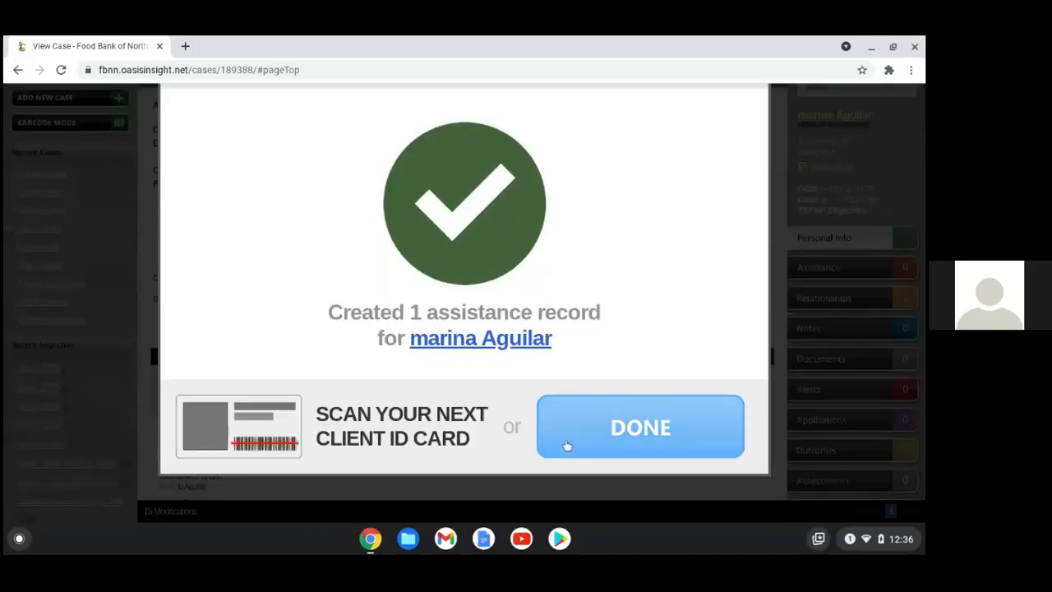
left_click(569, 444)
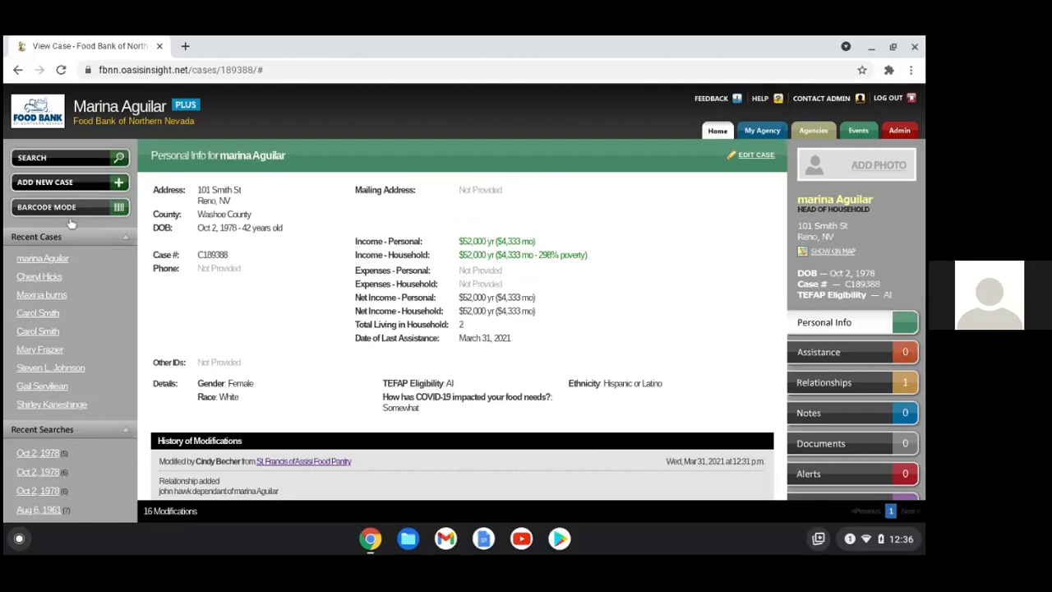
Record a signed TEFAP assistance for the client in Barcode Mode
left_click(90, 204)
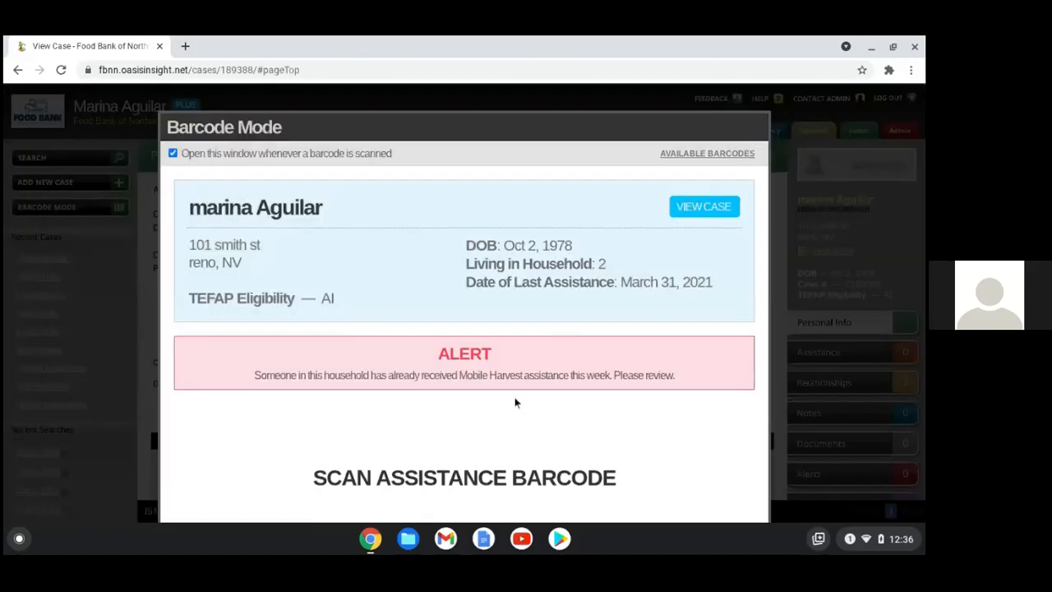
scroll(503, 398, "down", 1)
scroll(493, 409, "down", 1)
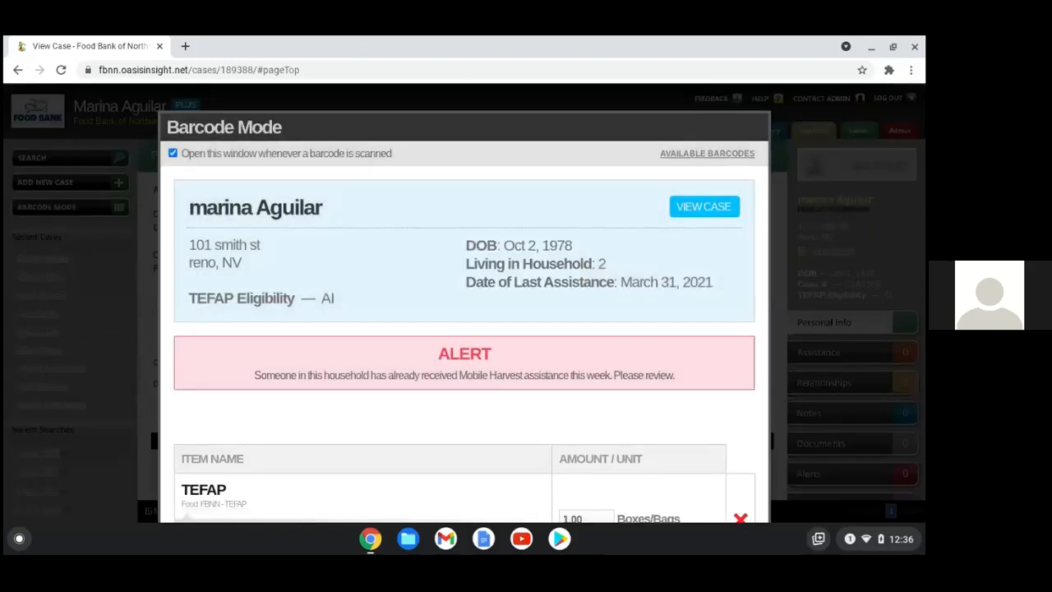
scroll(486, 394, "down", 1)
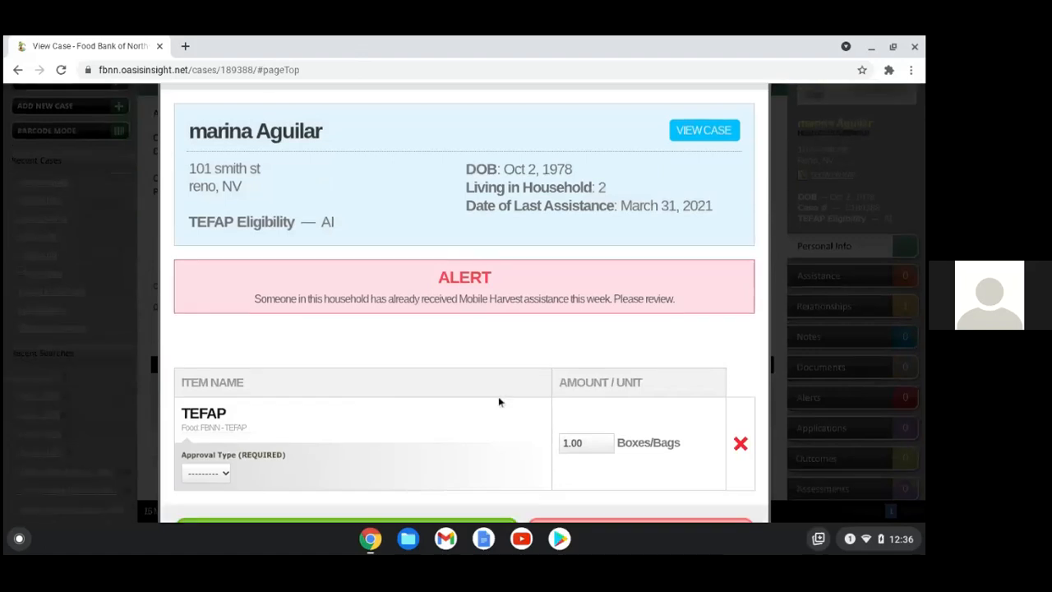
key("Return")
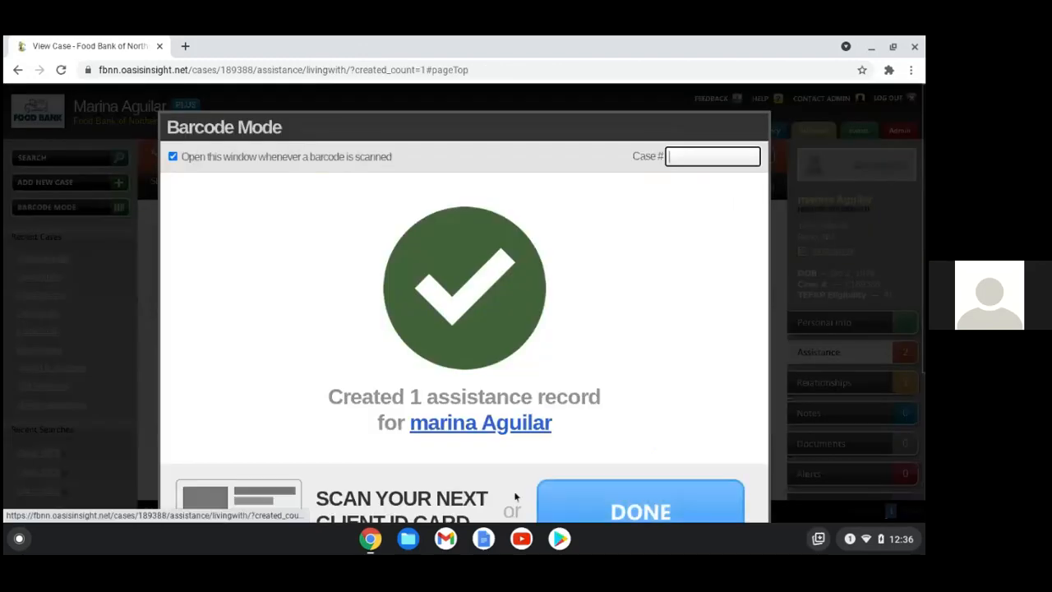
scroll(588, 384, "down", 1)
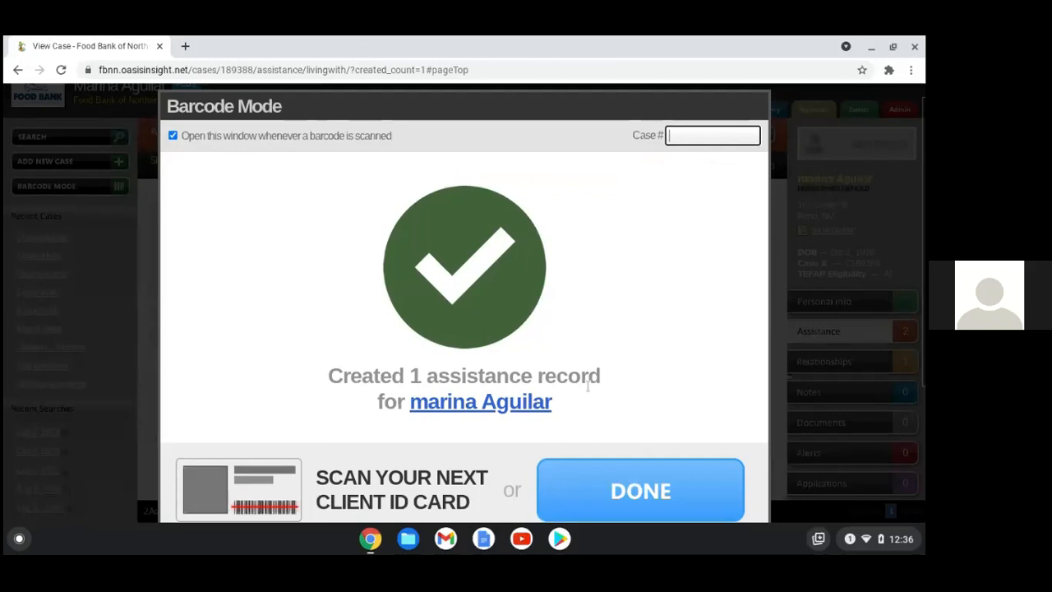
left_click(518, 408)
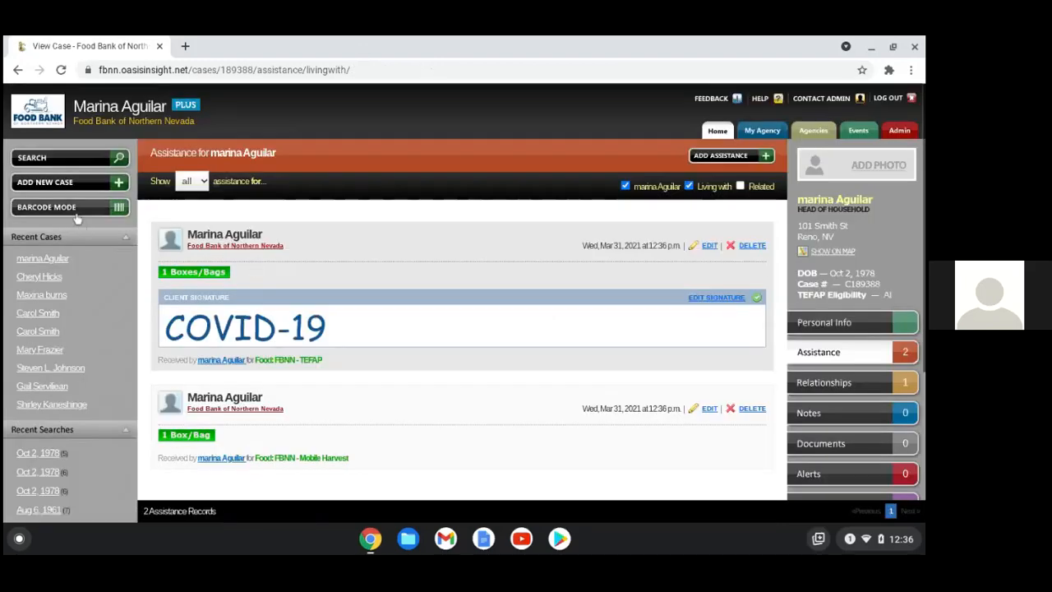
Reopen Barcode Mode, then open the client's full case personal information page
left_click(77, 212)
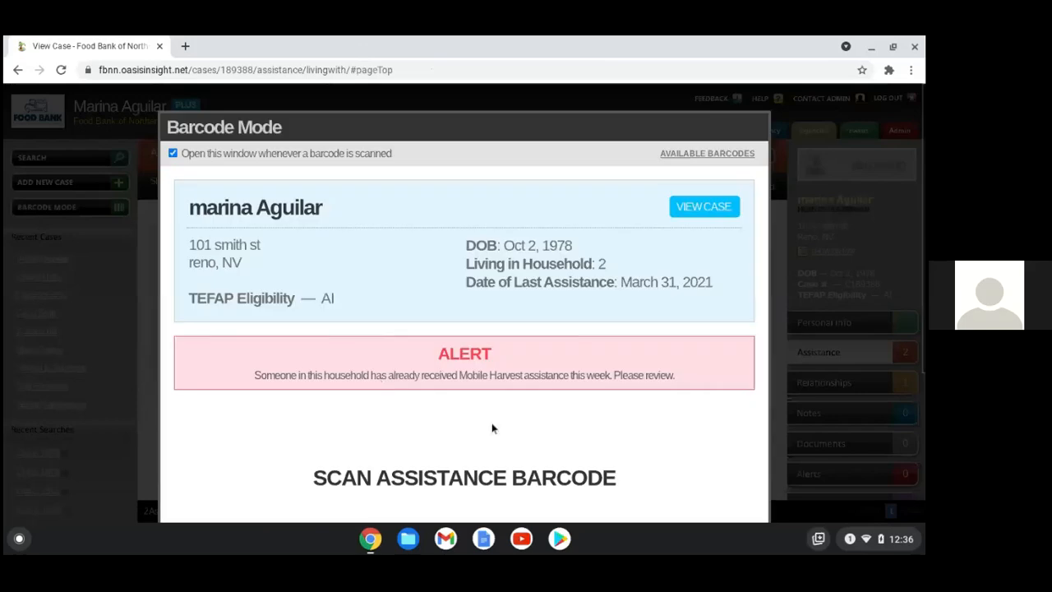
scroll(492, 428, "down", 1)
scroll(492, 429, "down", 1)
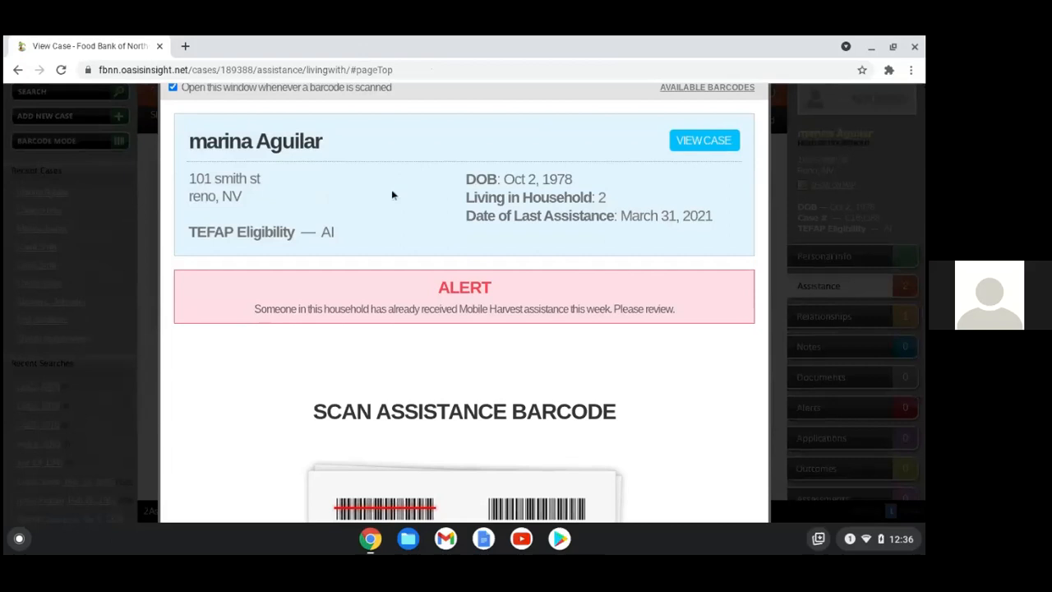
left_click(18, 72)
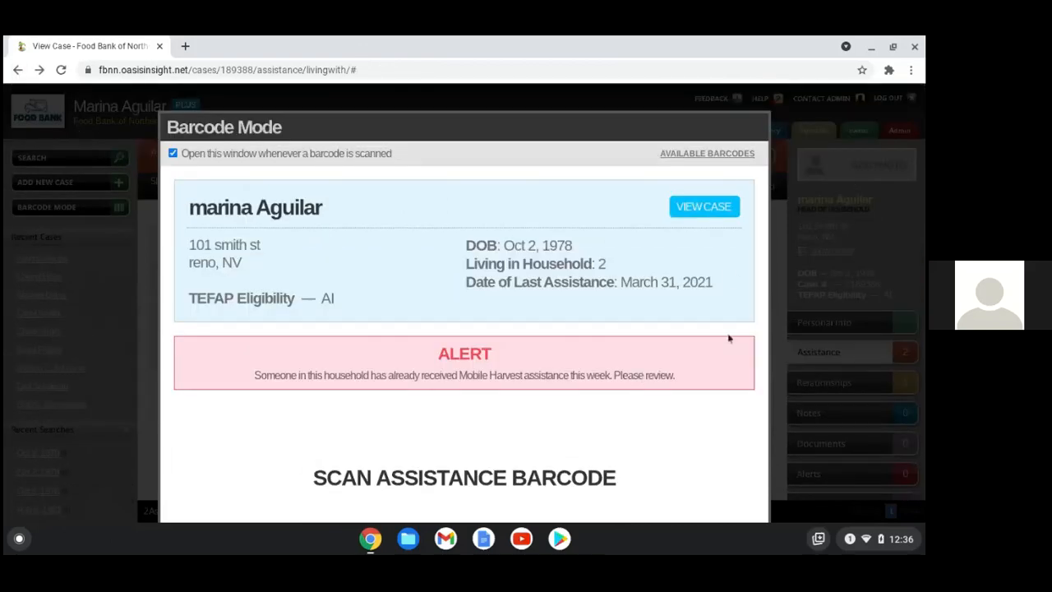
left_click(743, 211)
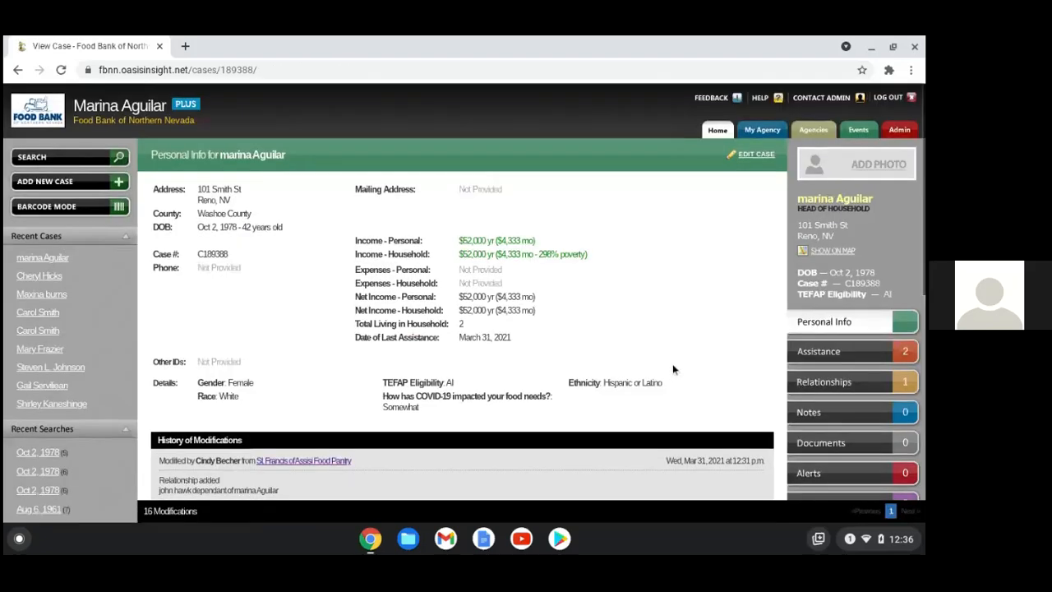
Add a 1 Box/Bag Food: FBNN - TEFAP assistance record and leave the signature page
scroll(674, 370, "down", 2)
scroll(769, 401, "up", 1)
left_click(838, 235)
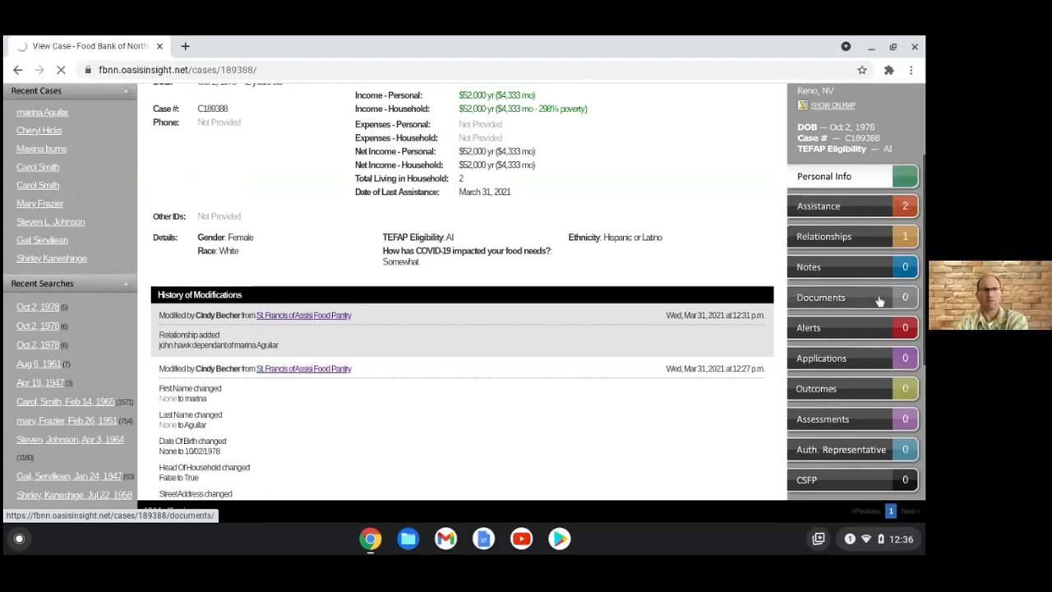
left_click(824, 215)
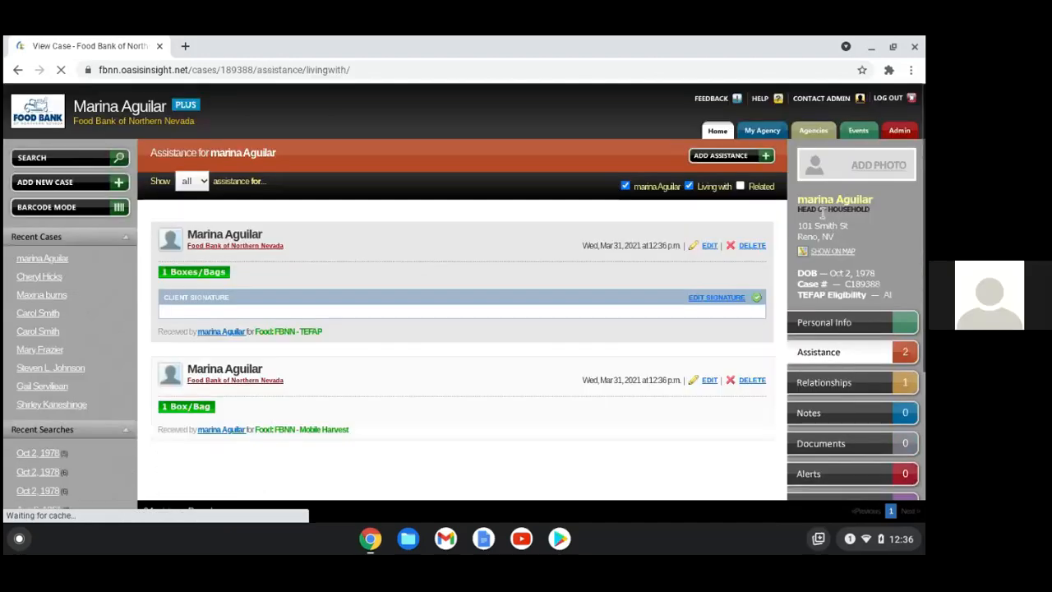
left_click(745, 156)
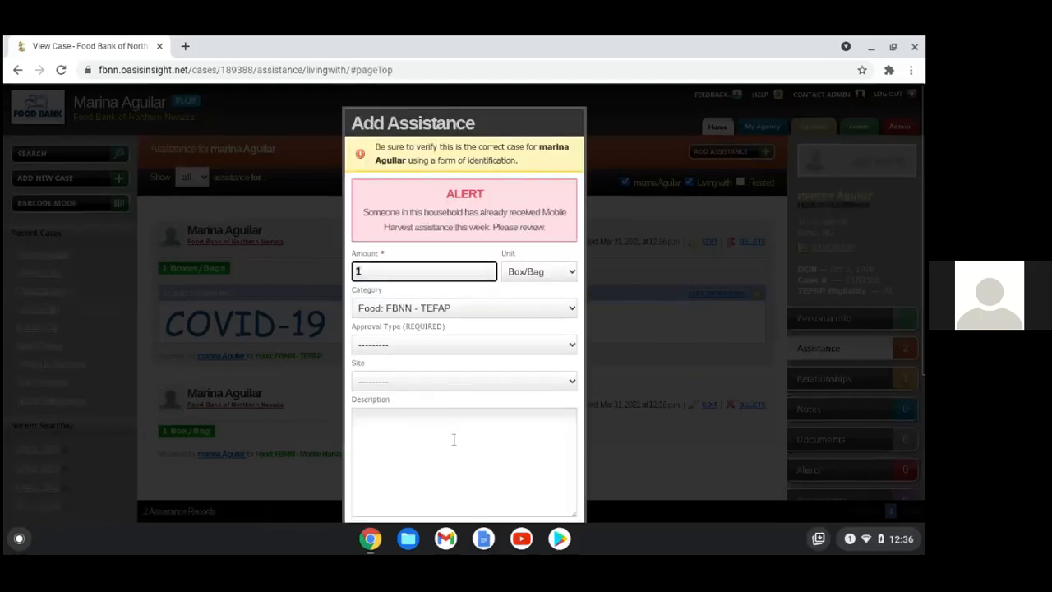
scroll(452, 439, "down", 3)
left_click(369, 474)
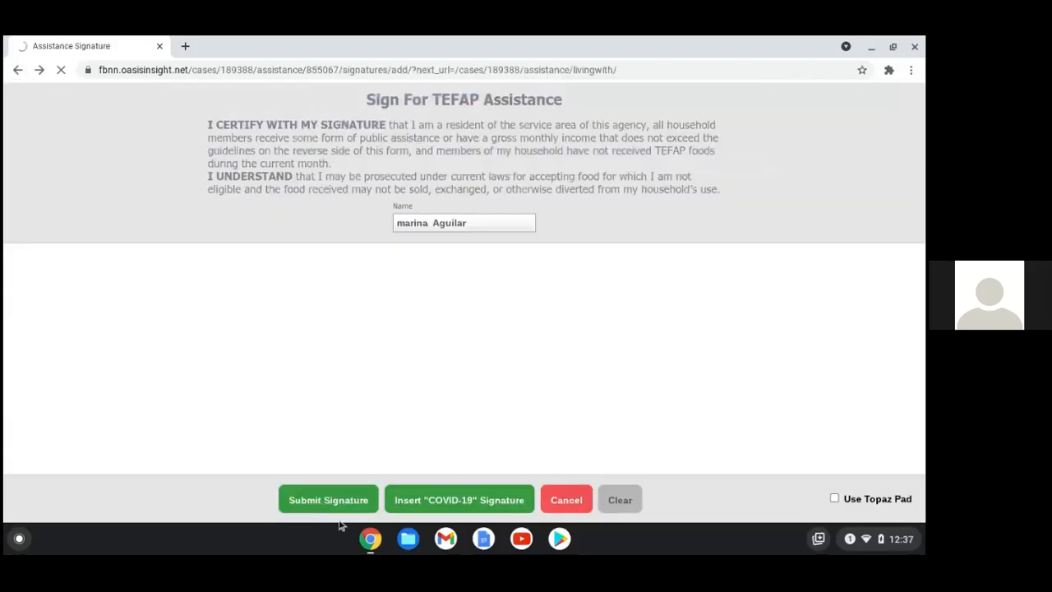
left_click(16, 71)
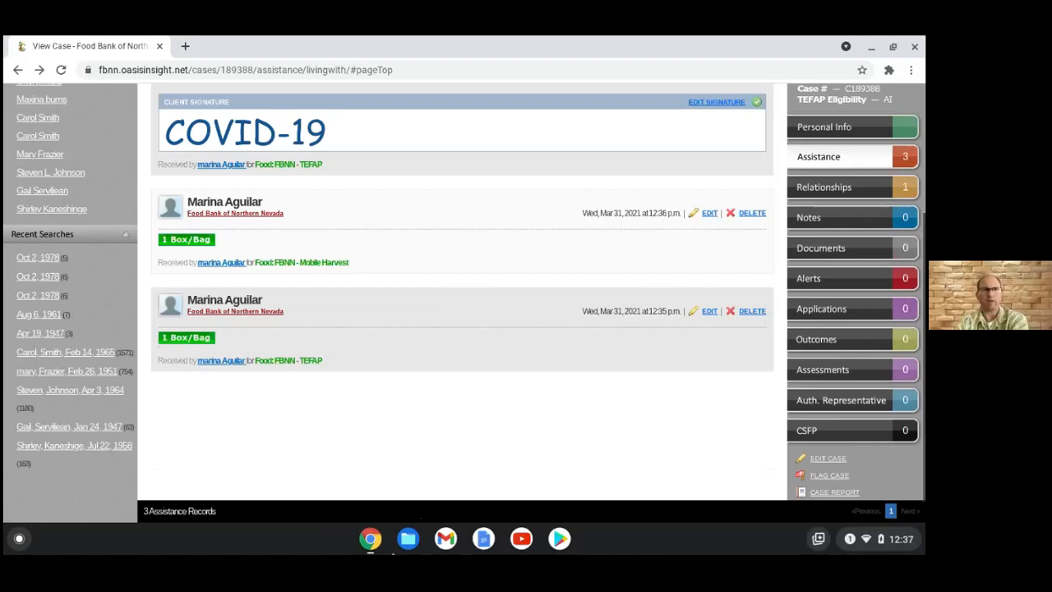
Minimize the Oasis Insight browser window to reveal Monthly reports Notes.xls
left_click(371, 539)
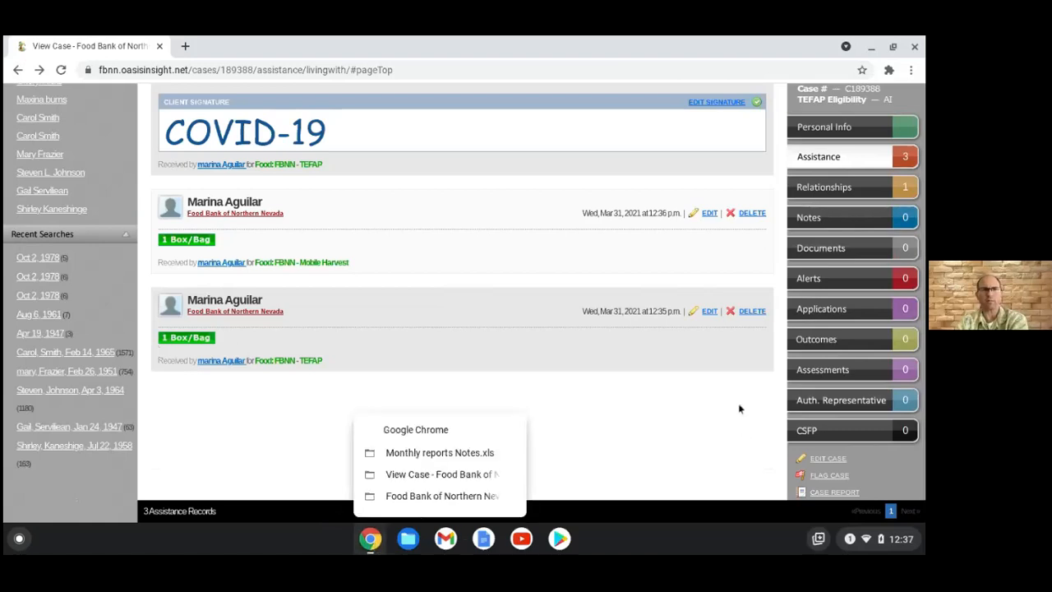
left_click(373, 542)
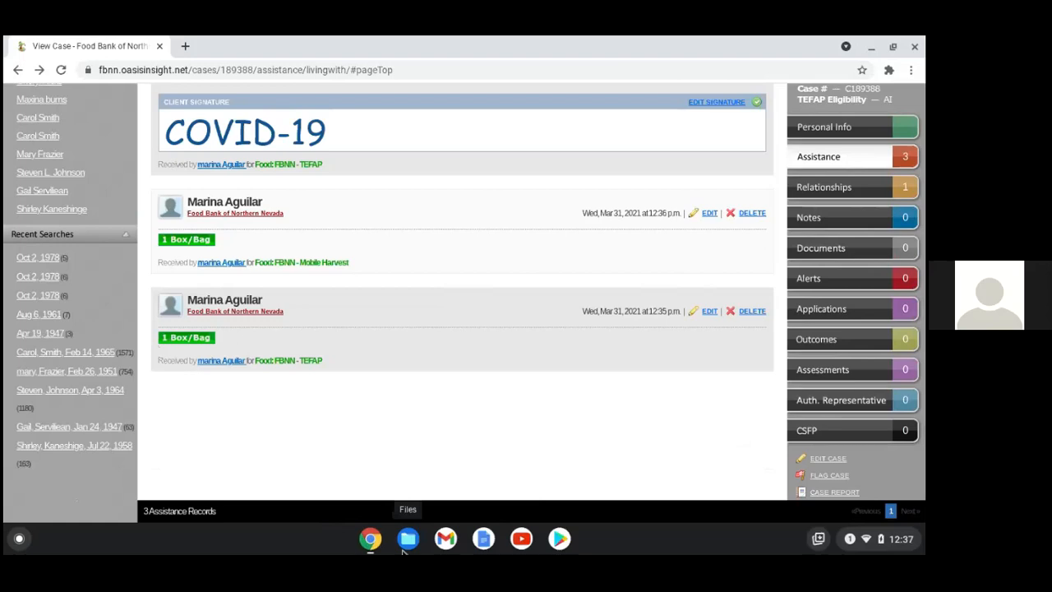
left_click(18, 69)
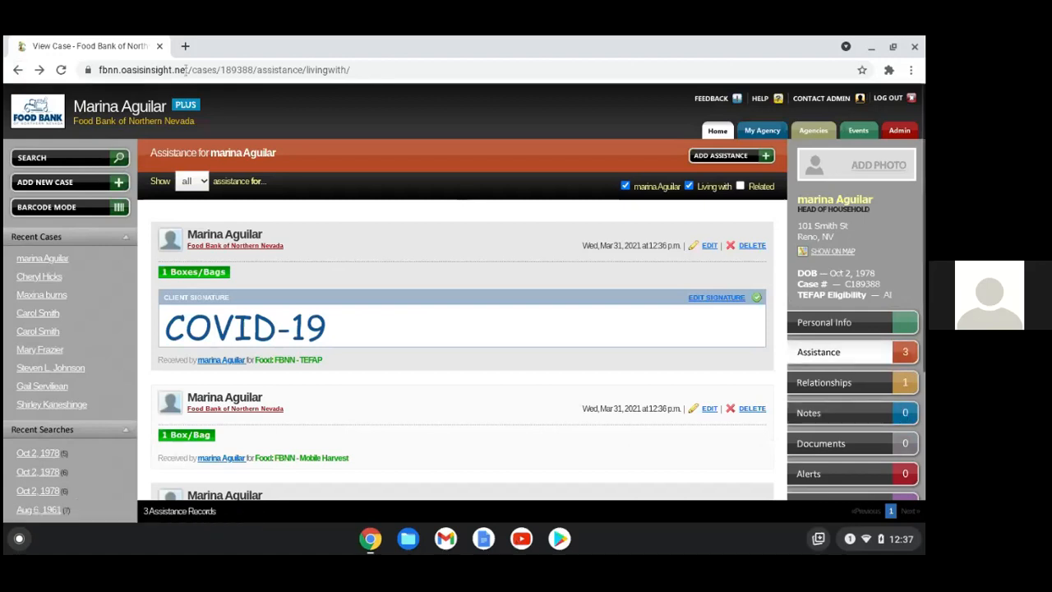
left_click(870, 47)
Switch back to the Food Bank of Northern Nevada Zoom meeting window
left_click(371, 542)
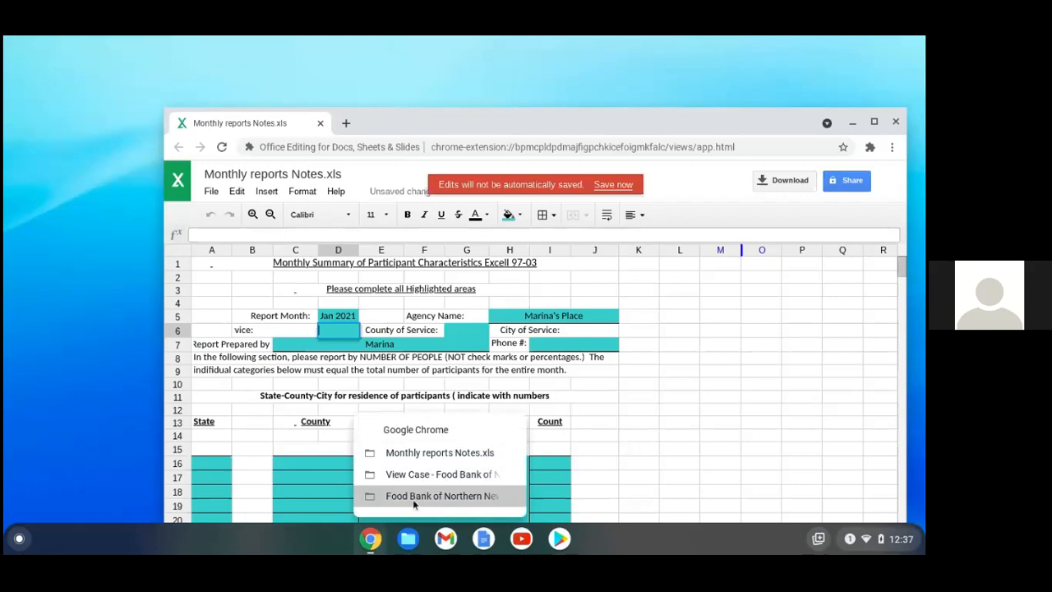
left_click(413, 499)
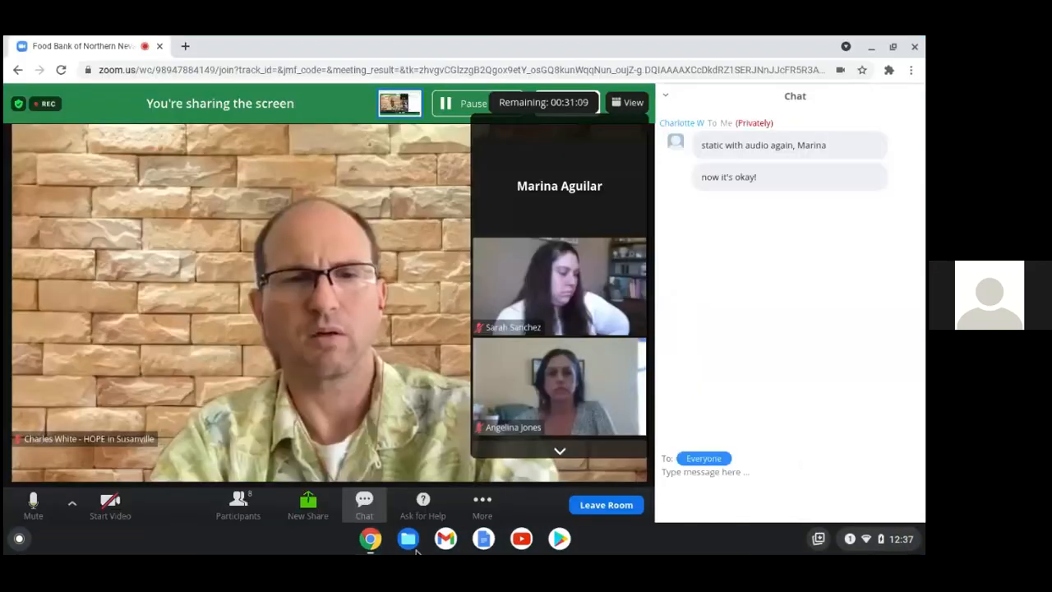
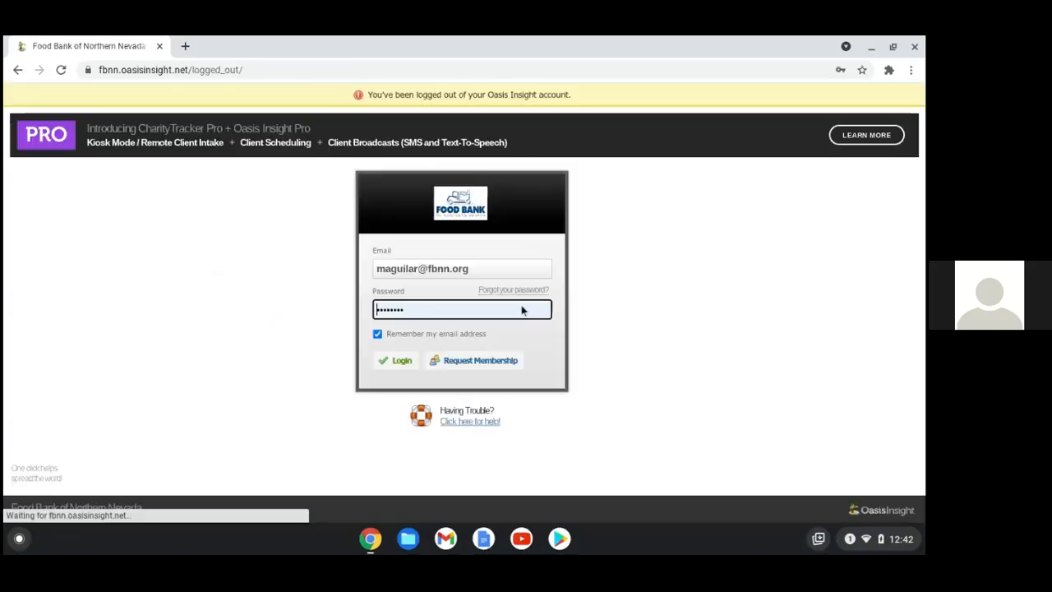
Log out of Oasis Insight from the client's personal info page
left_click(502, 269)
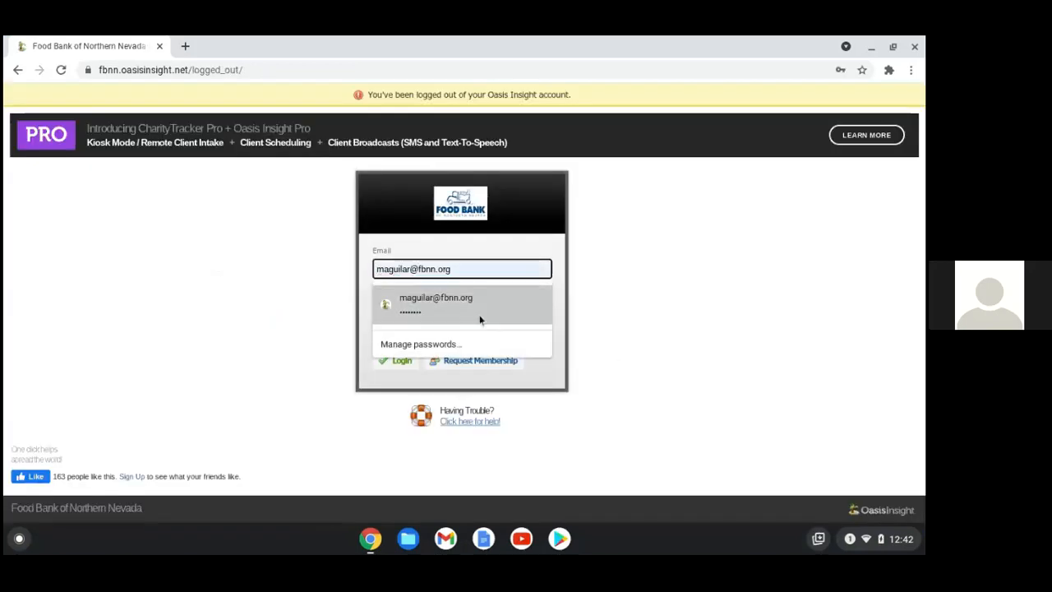
Sign in with the second saved account, confirm the site, and open the St. Francis of Assisi agency page
left_click(452, 344)
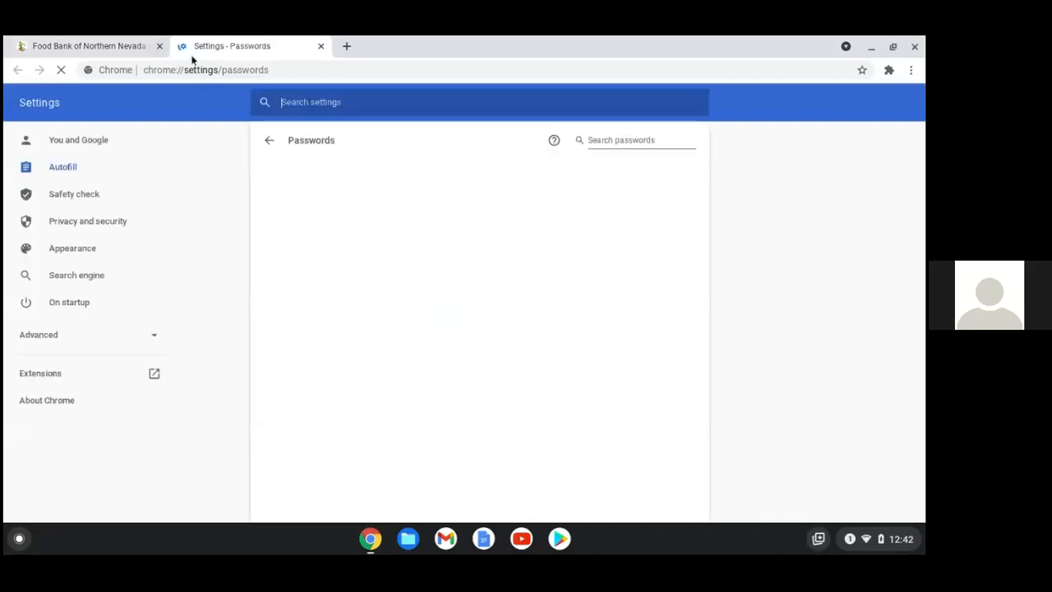
left_click(321, 46)
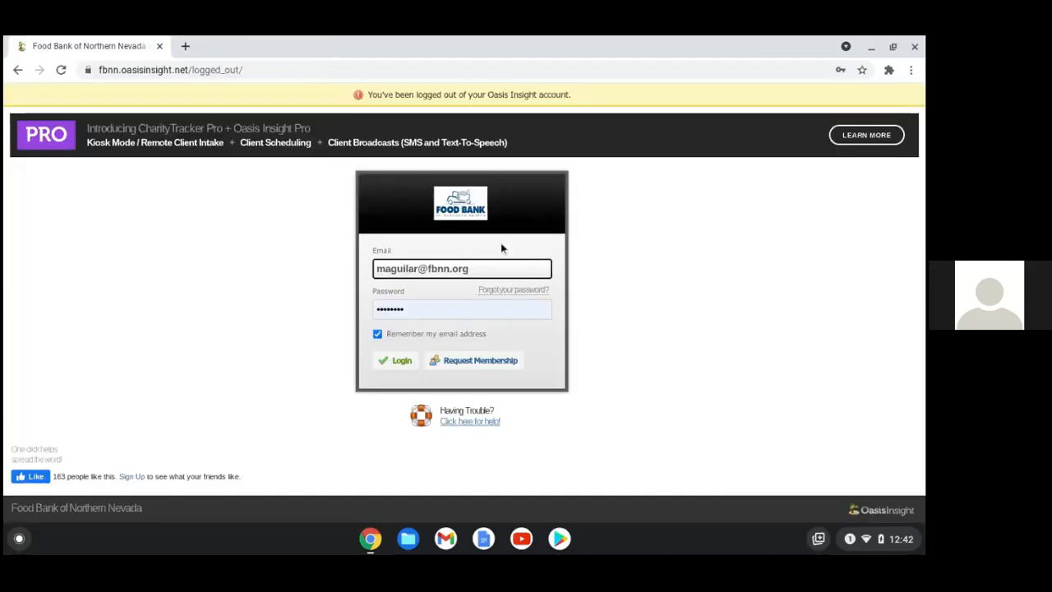
left_click(485, 268)
left_click(452, 347)
left_click(396, 362)
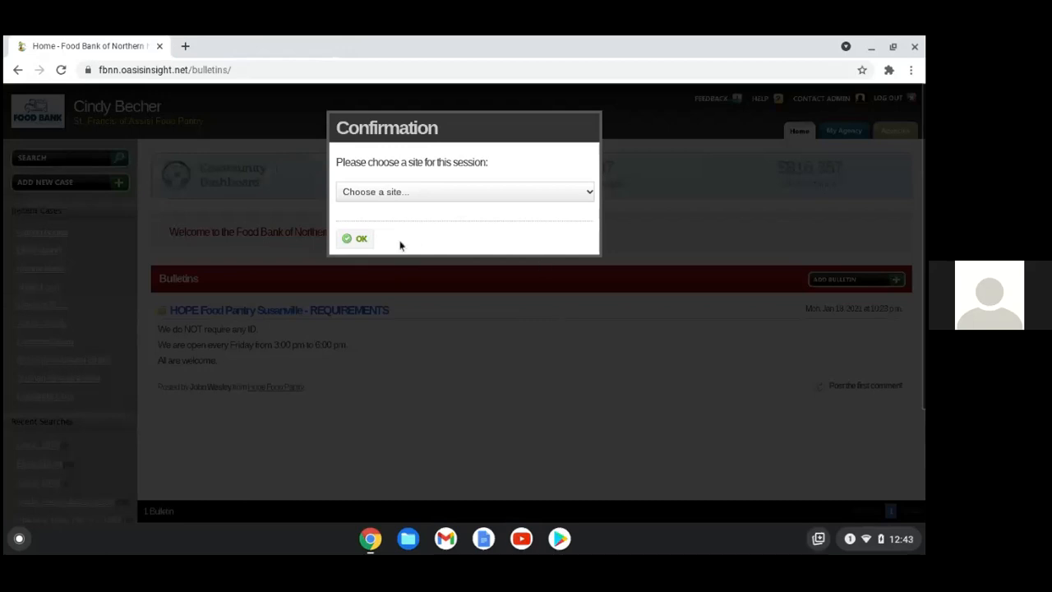
left_click(351, 241)
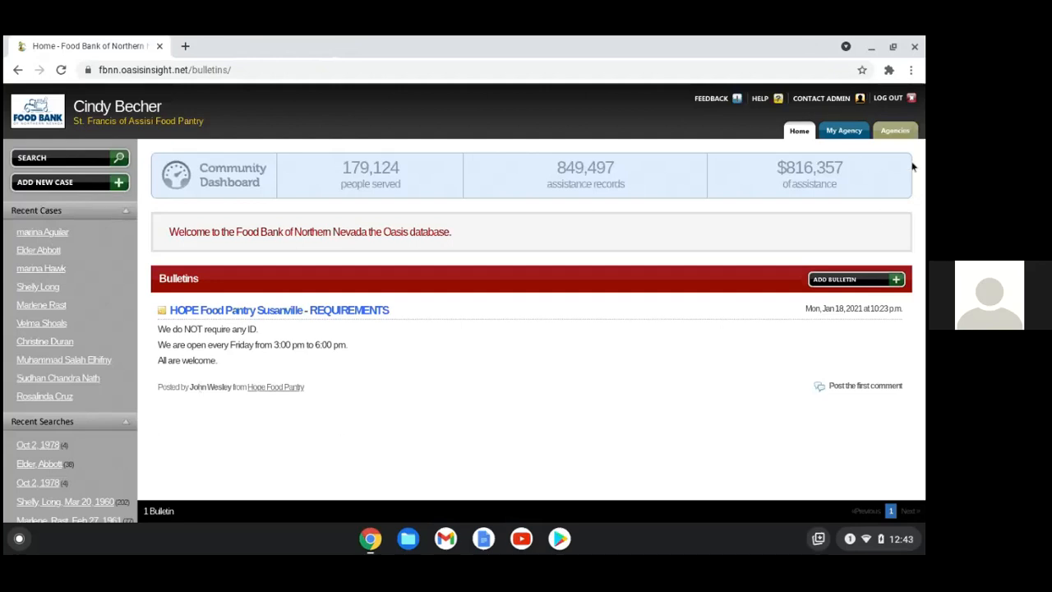
left_click(852, 131)
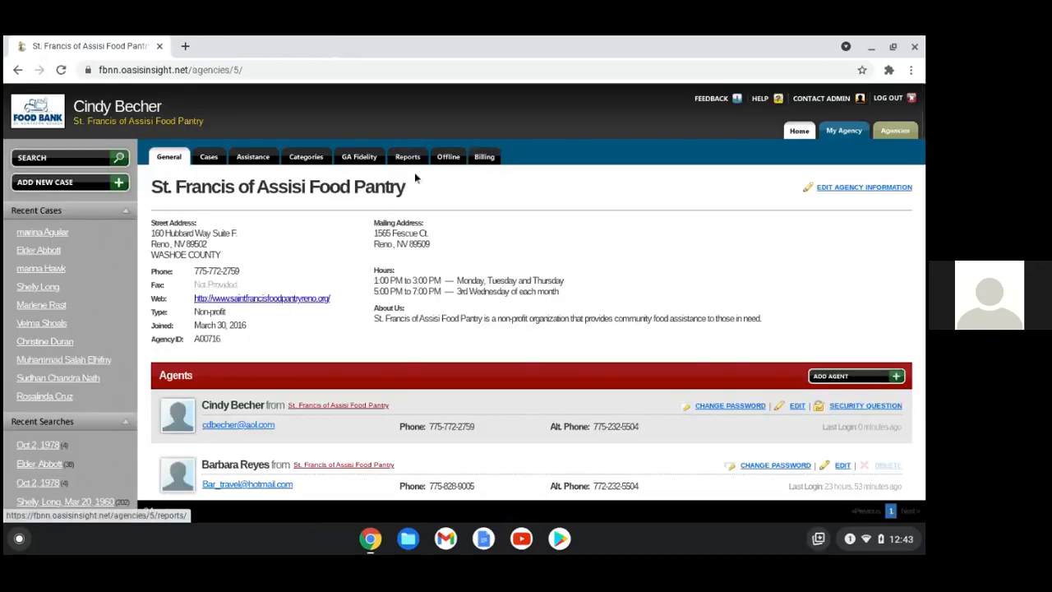
Go to the agency's Reports section and open the saved Monthly Reports entry for editing
left_click(404, 157)
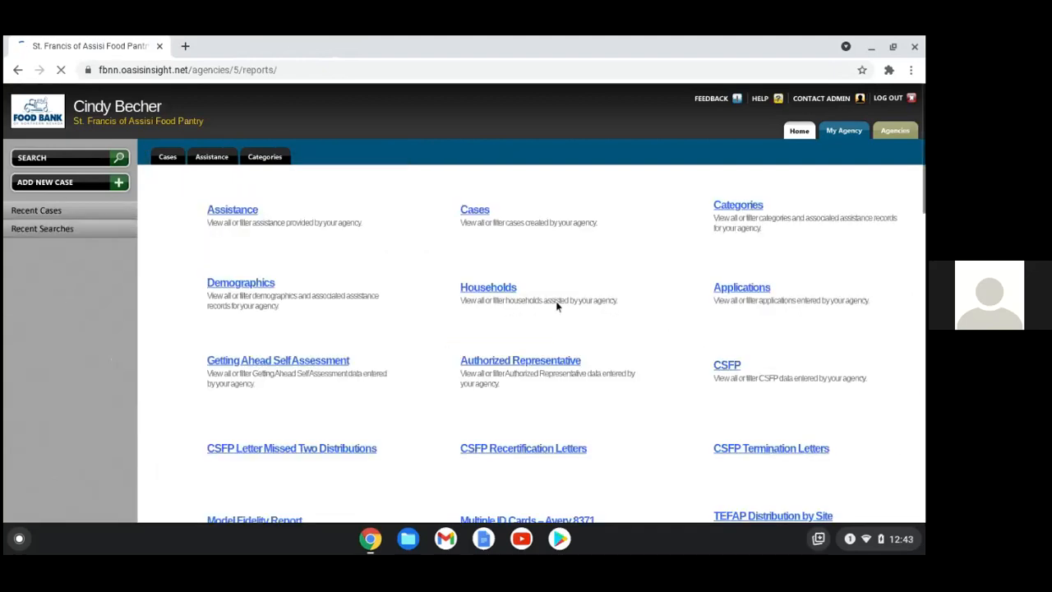
scroll(555, 306, "down", 1)
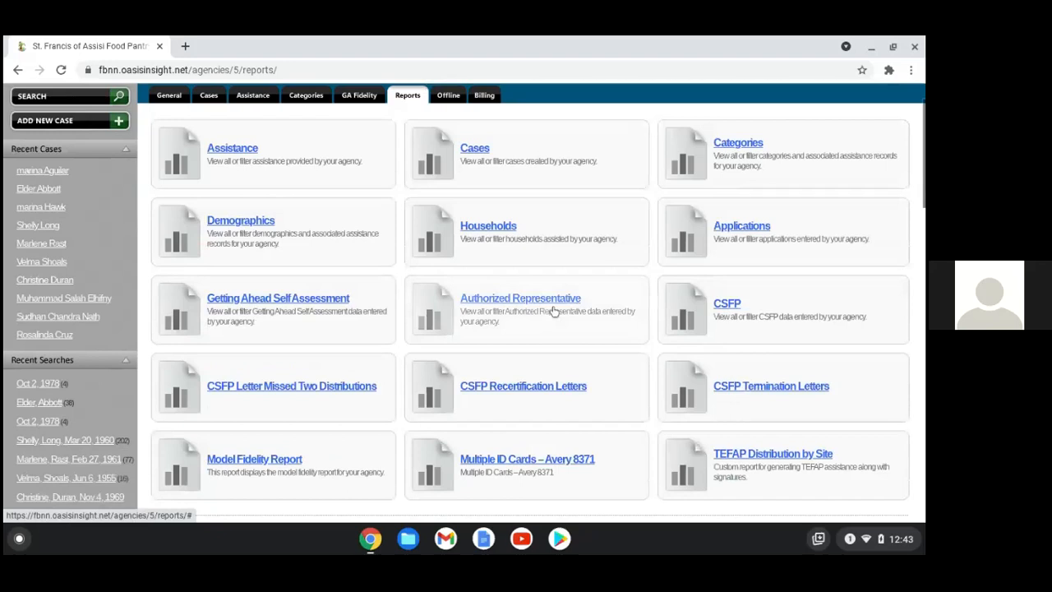
scroll(553, 310, "down", 5)
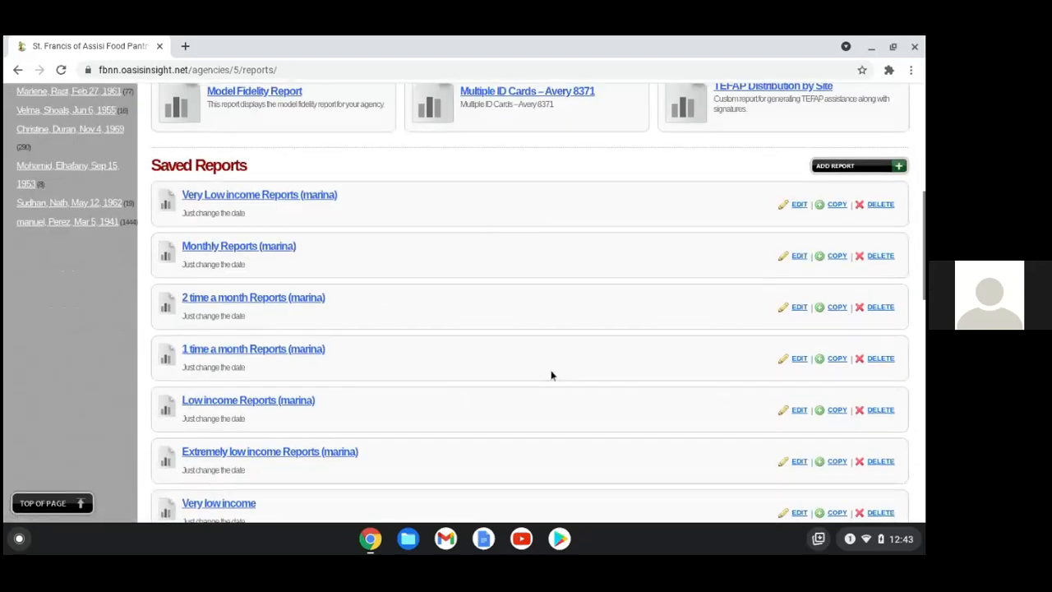
scroll(575, 370, "down", 1)
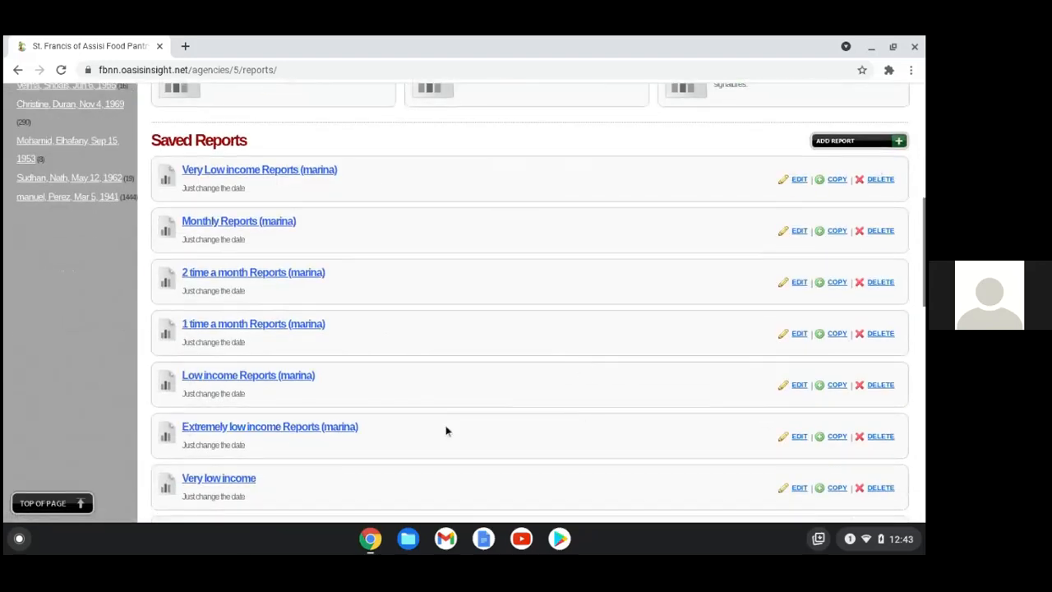
scroll(454, 437, "down", 1)
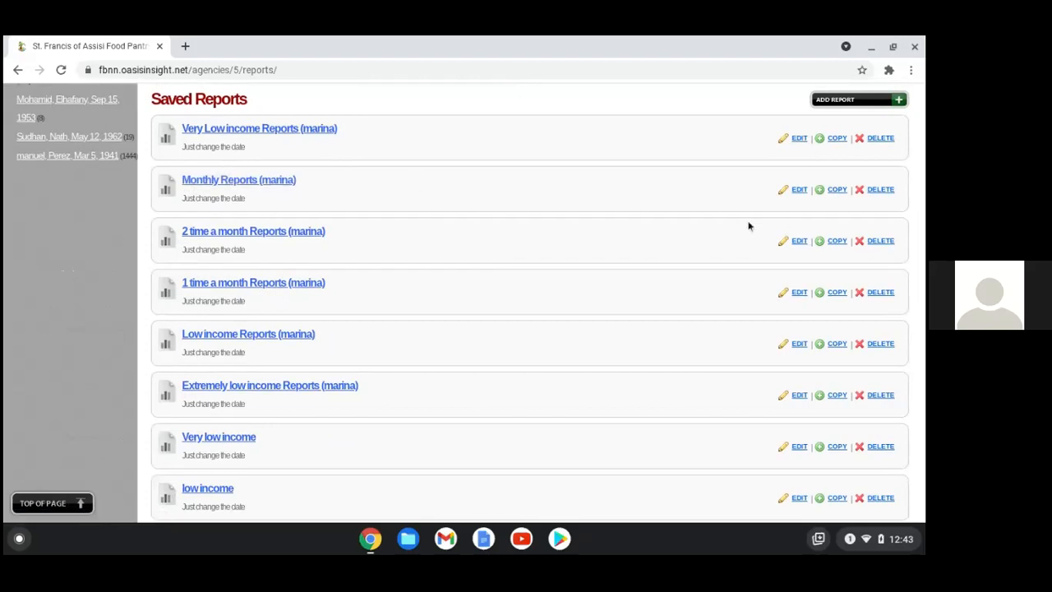
left_click(799, 190)
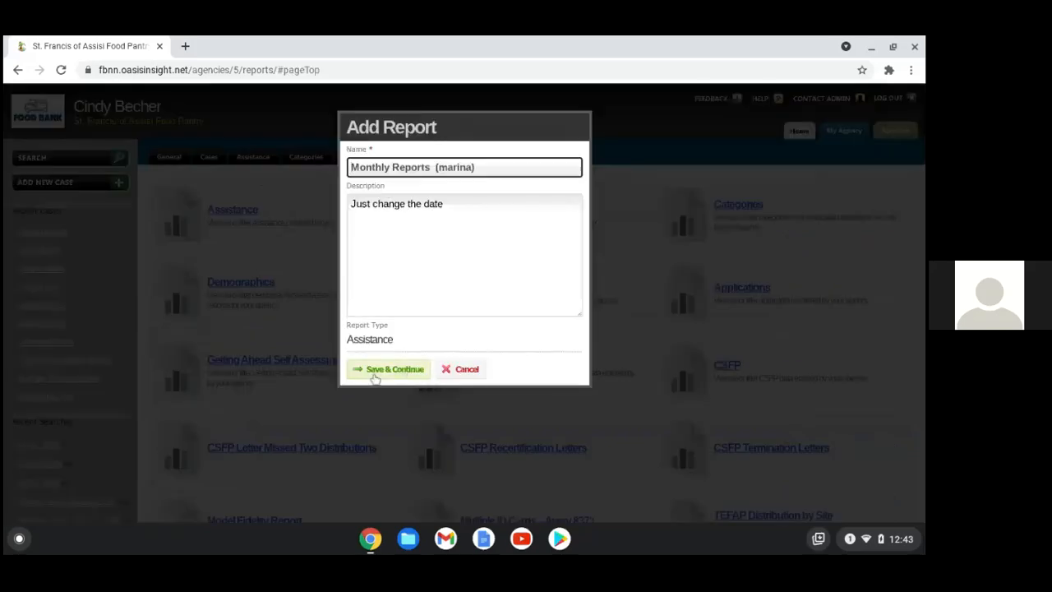
Run Monthly Reports with the 1-1-2021 to 1-31-2021 Food Pantry filters and view the result
left_click(416, 370)
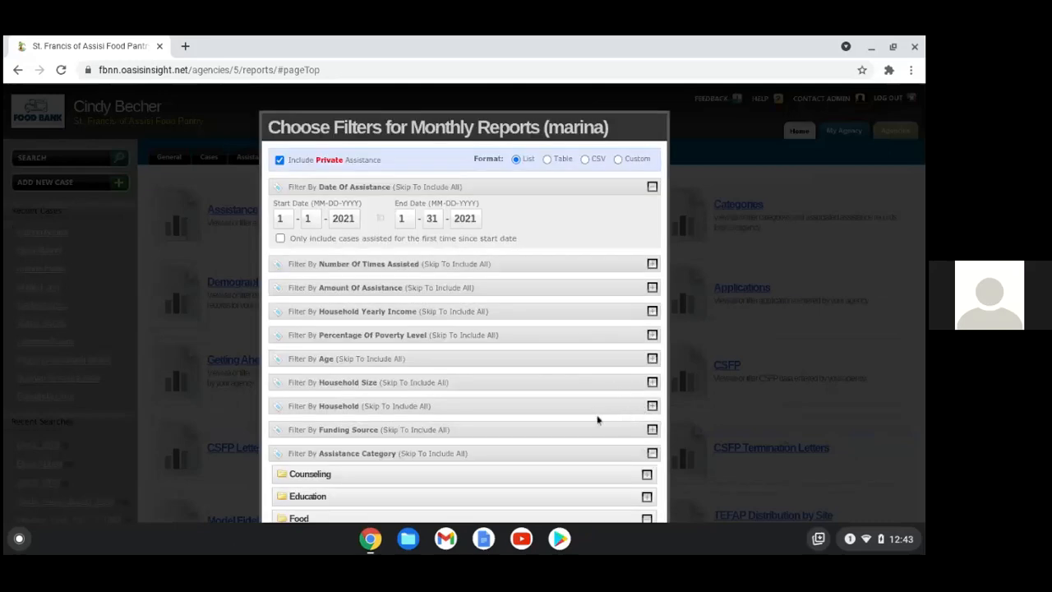
scroll(600, 421, "down", 1)
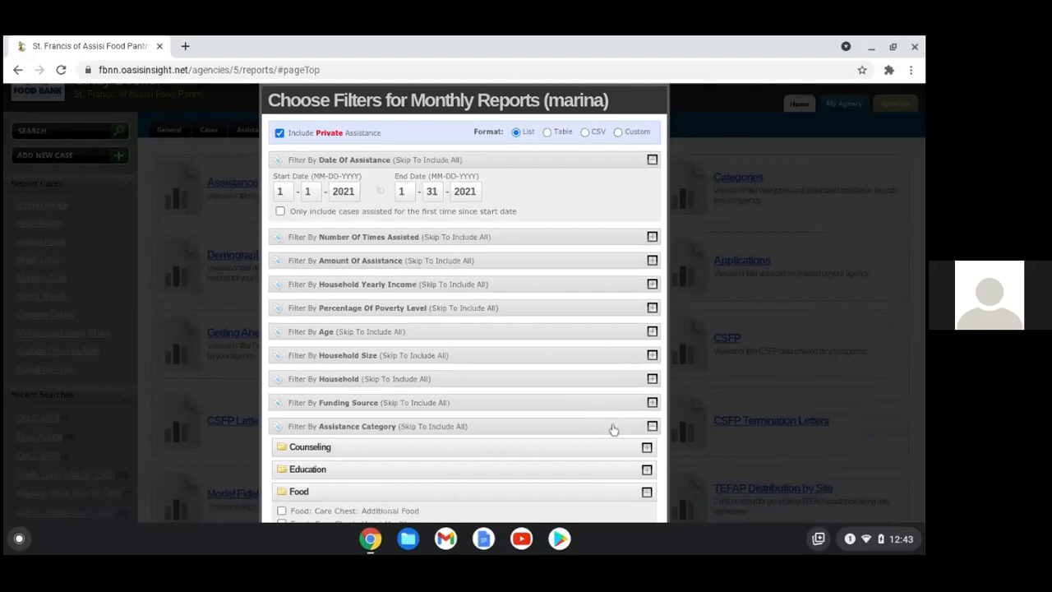
scroll(612, 429, "down", 1)
scroll(625, 444, "down", 1)
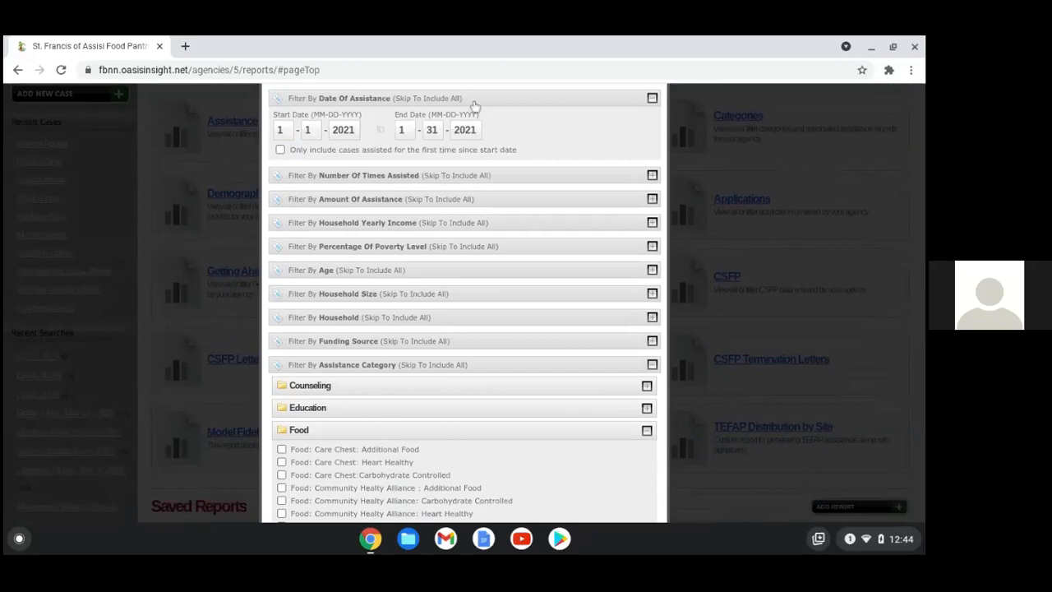
scroll(483, 479, "down", 1)
scroll(483, 479, "down", 2)
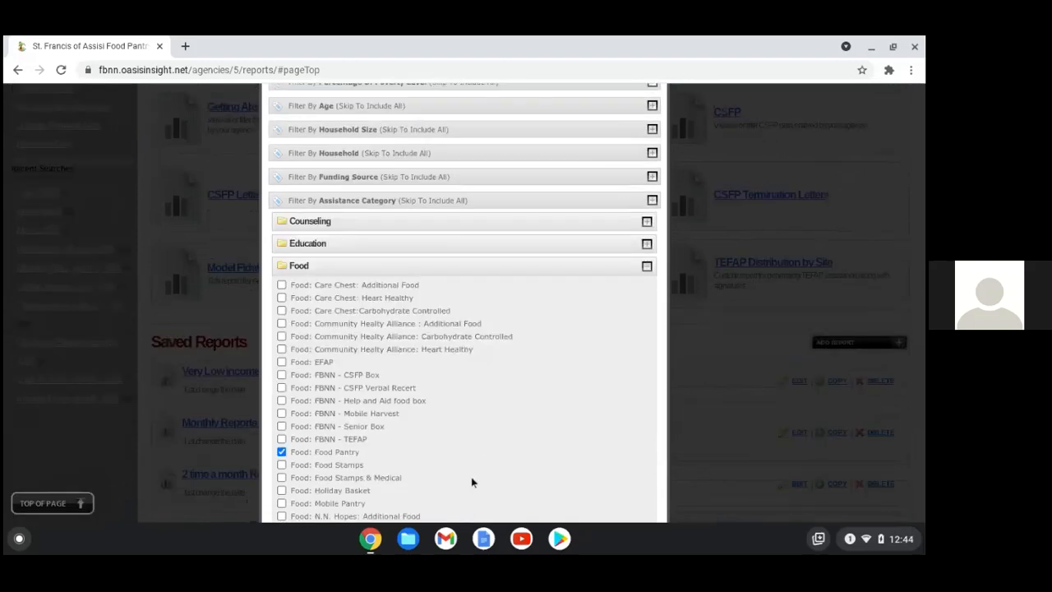
scroll(472, 482, "down", 10)
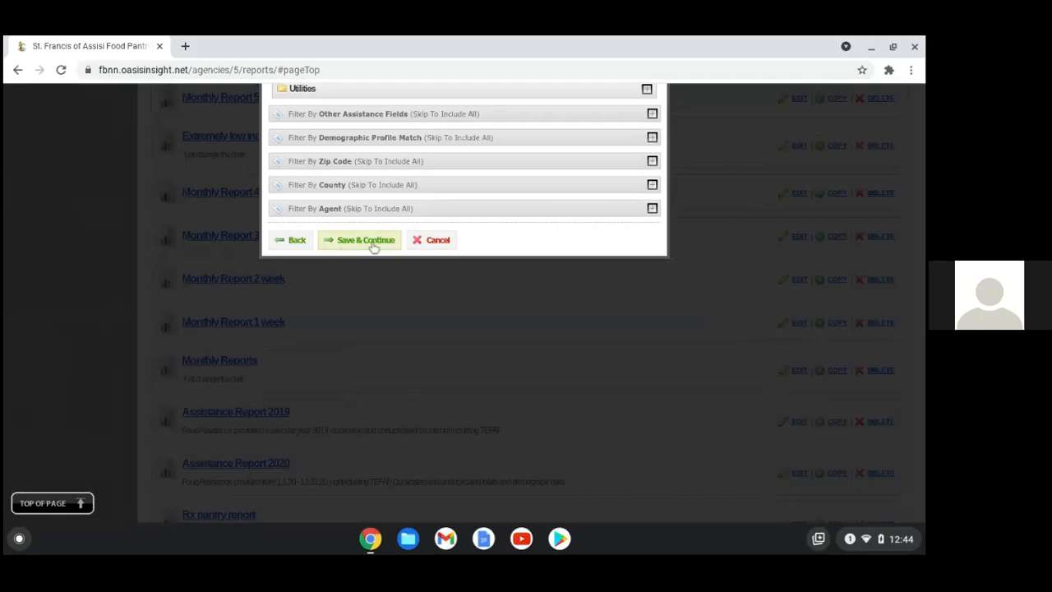
left_click(371, 242)
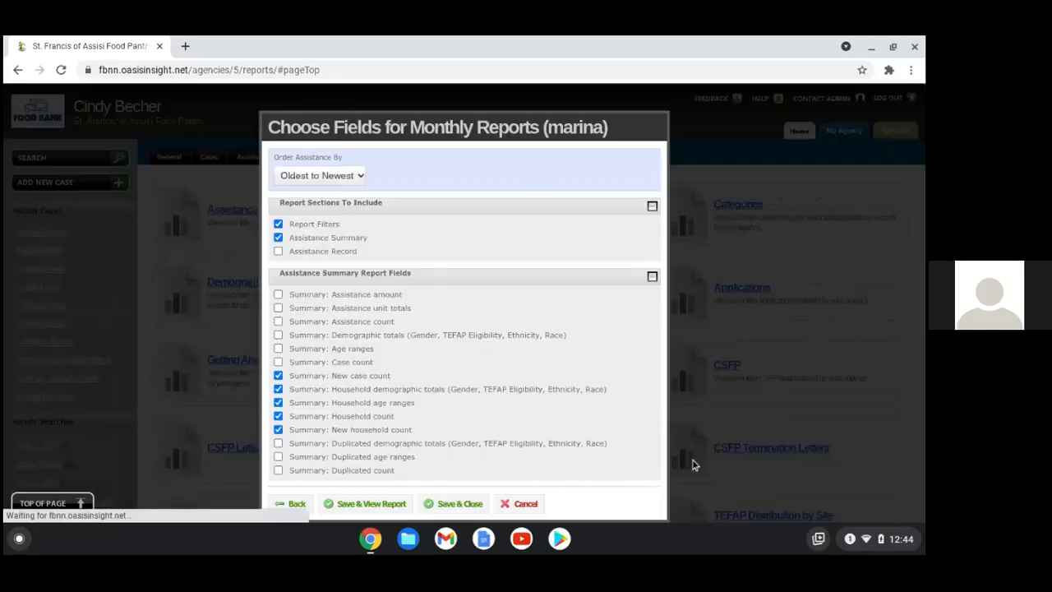
scroll(486, 343, "down", 2)
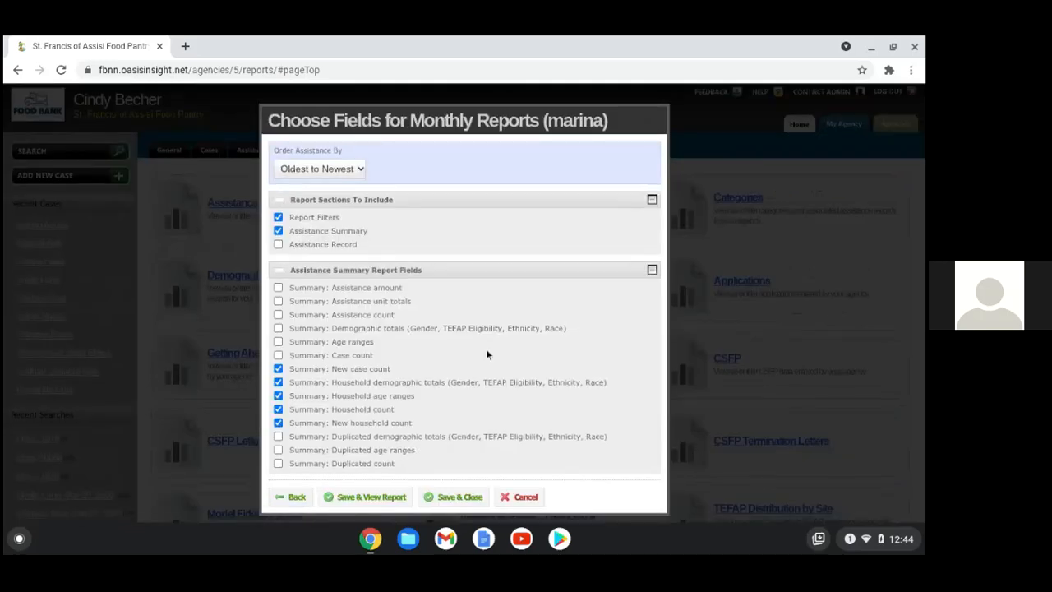
scroll(447, 401, "down", 1)
left_click(365, 433)
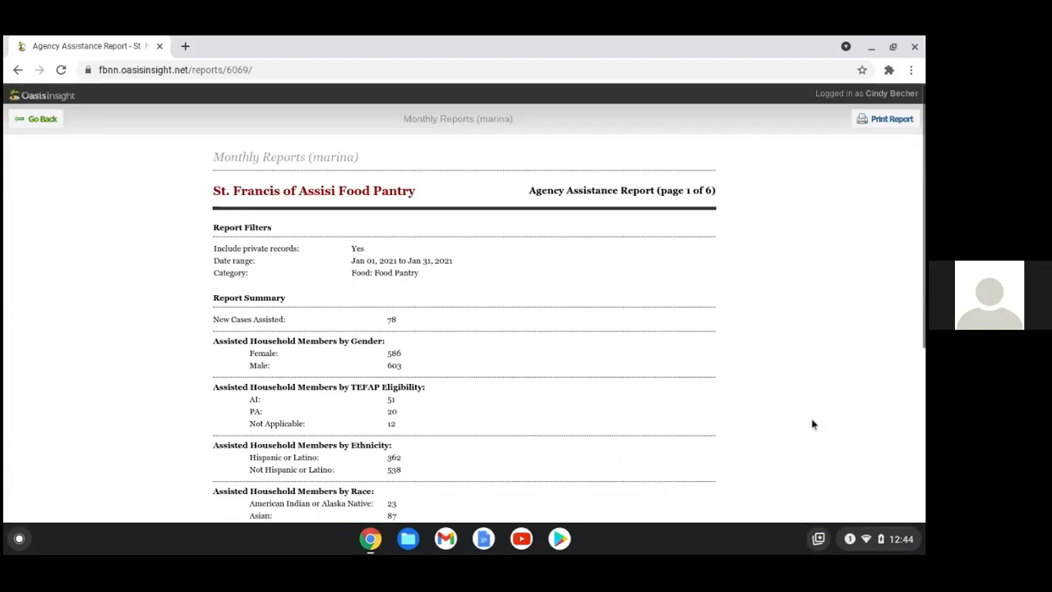
Review the January totals (511 households, 1209 members) and minimize the report window
scroll(782, 426, "down", 1)
scroll(782, 426, "down", 3)
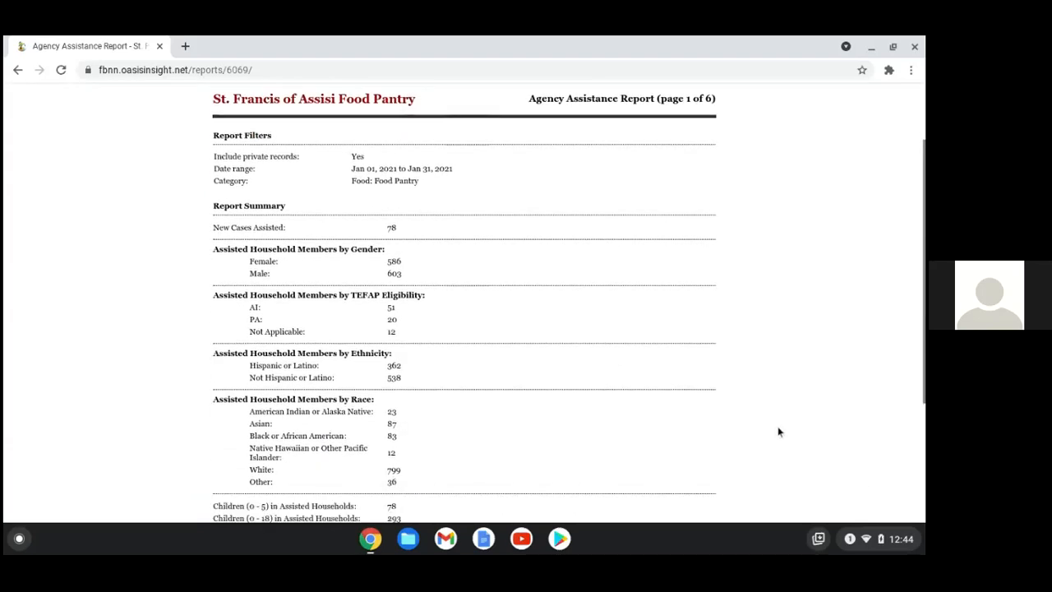
scroll(783, 421, "down", 1)
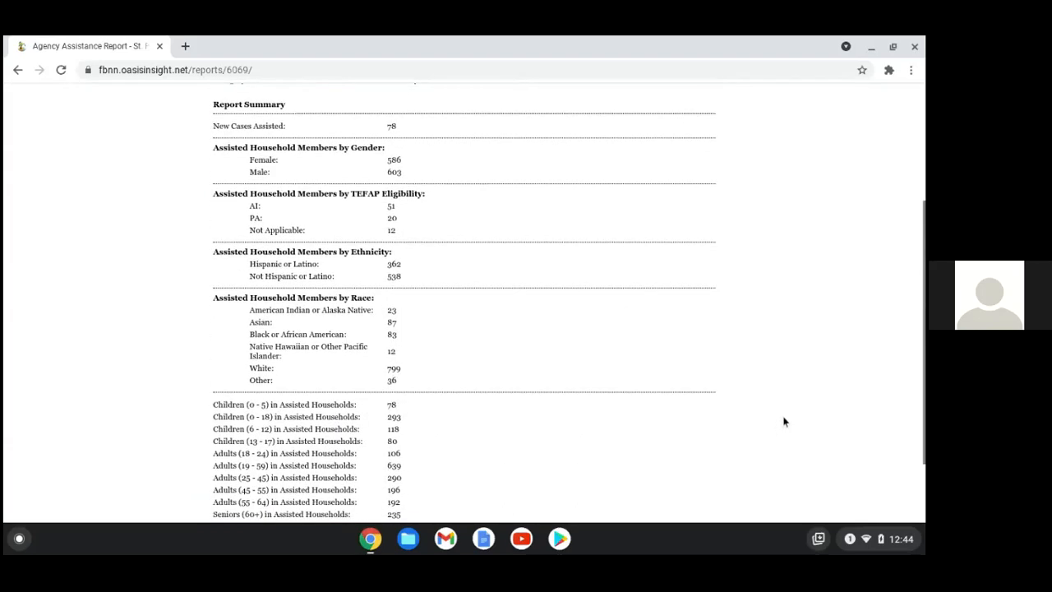
scroll(760, 420, "down", 2)
scroll(761, 420, "up", 2)
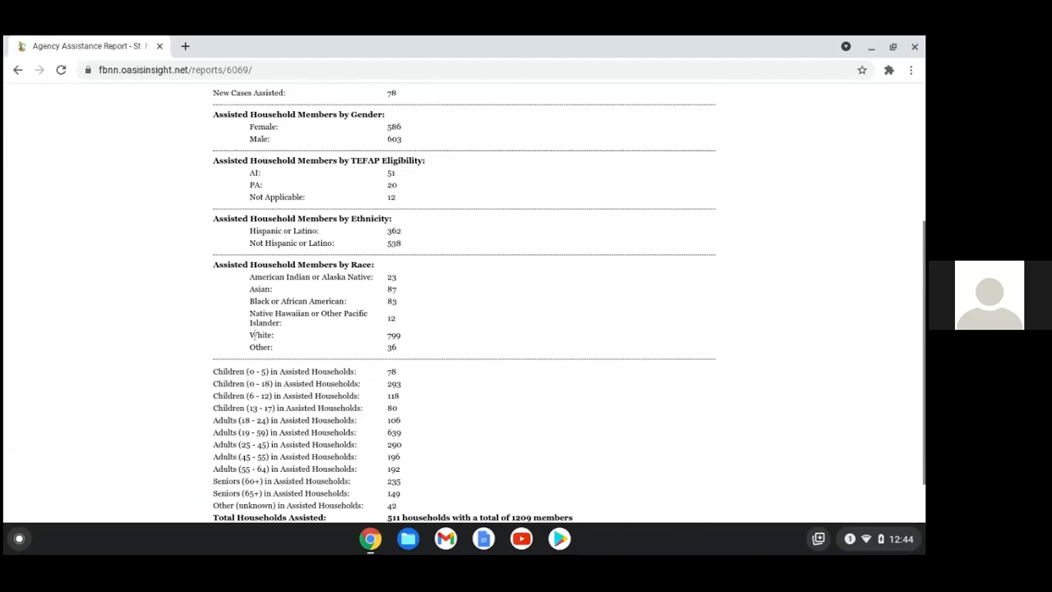
scroll(559, 345, "down", 1)
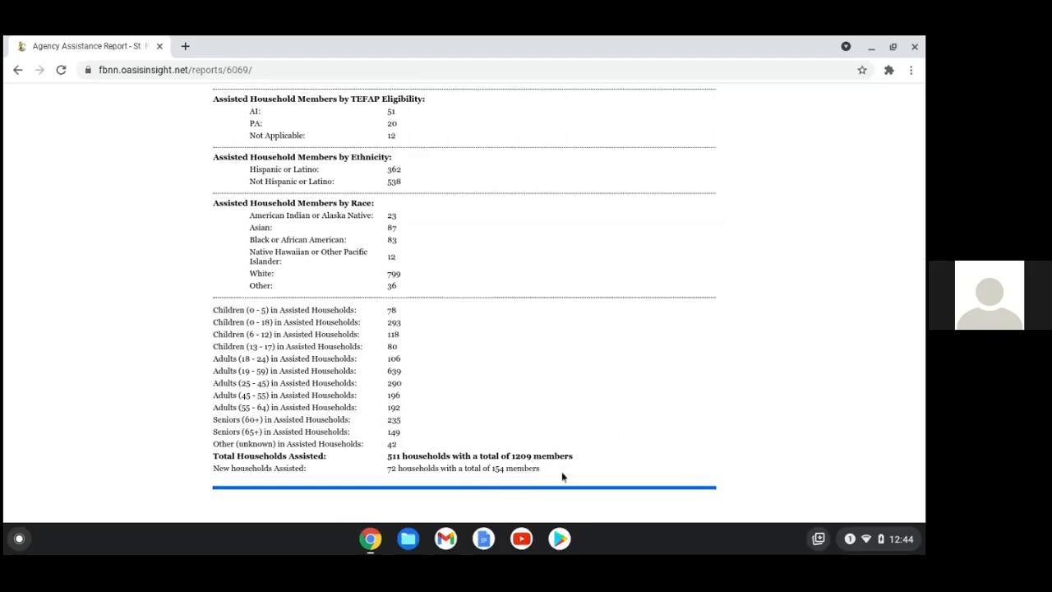
left_click(871, 47)
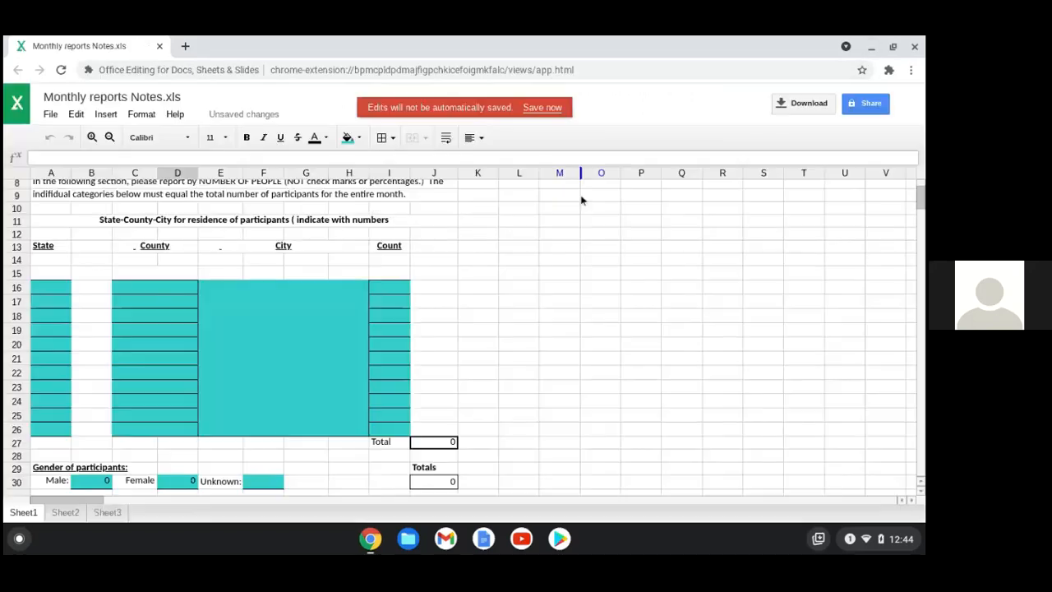
left_click(385, 285)
type("1209")
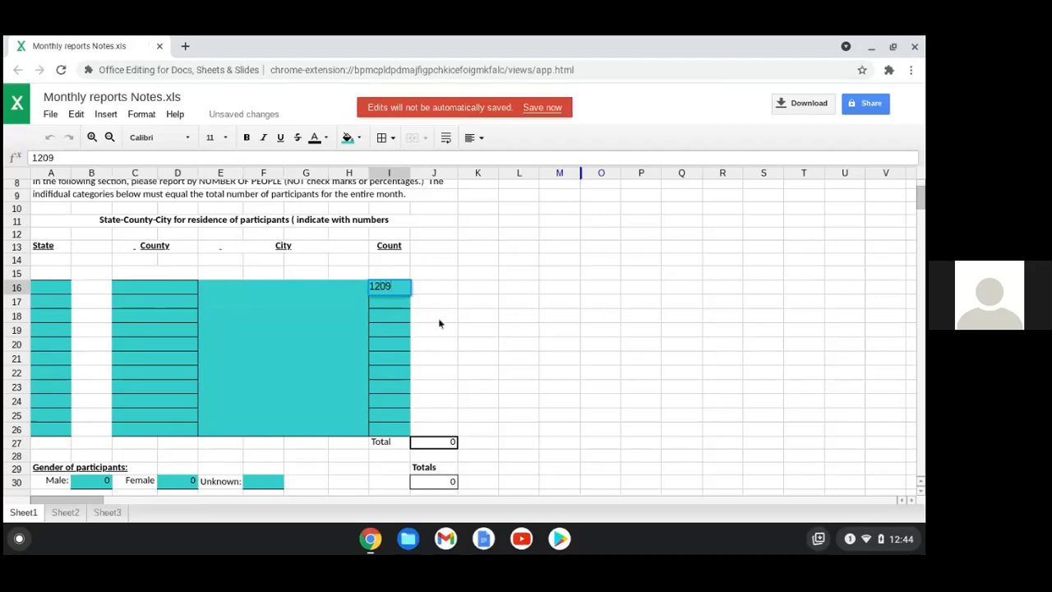
left_click(475, 321)
left_click(276, 292)
type("wahoe")
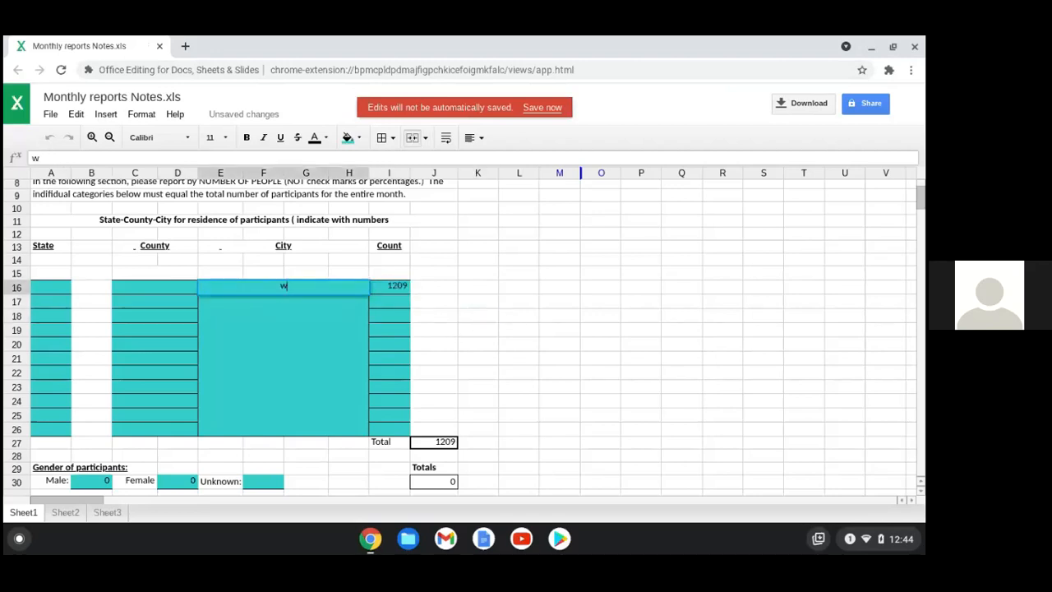
left_click(277, 286)
type("s")
left_click(277, 344)
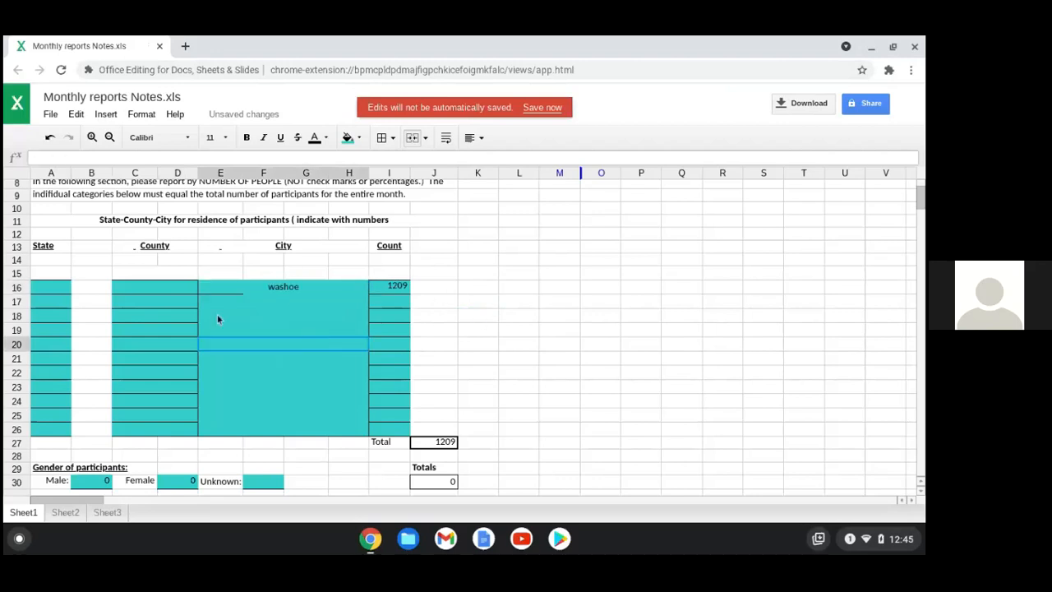
left_click(182, 294)
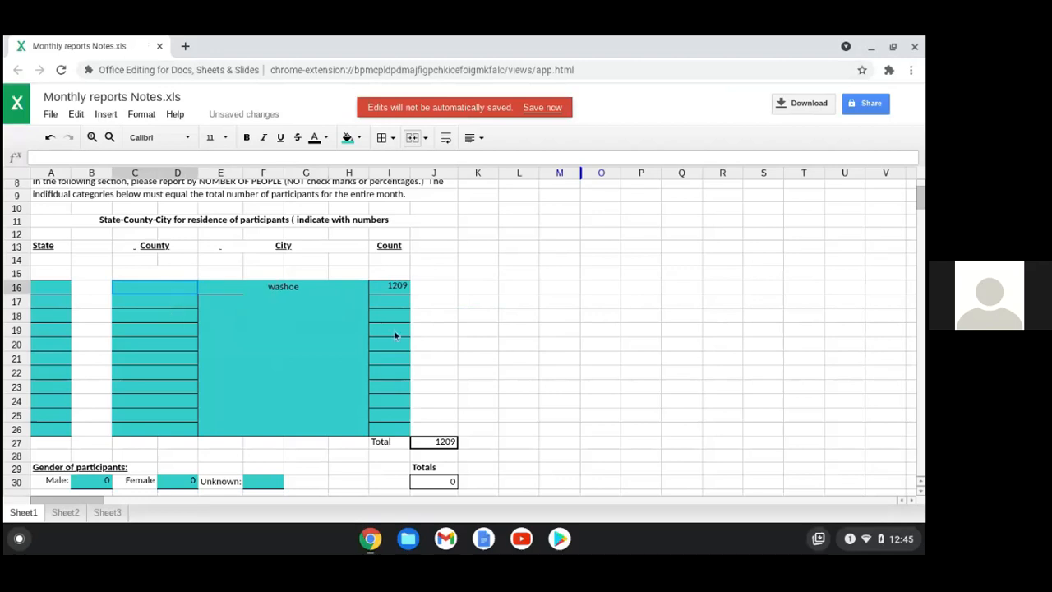
scroll(511, 368, "down", 3)
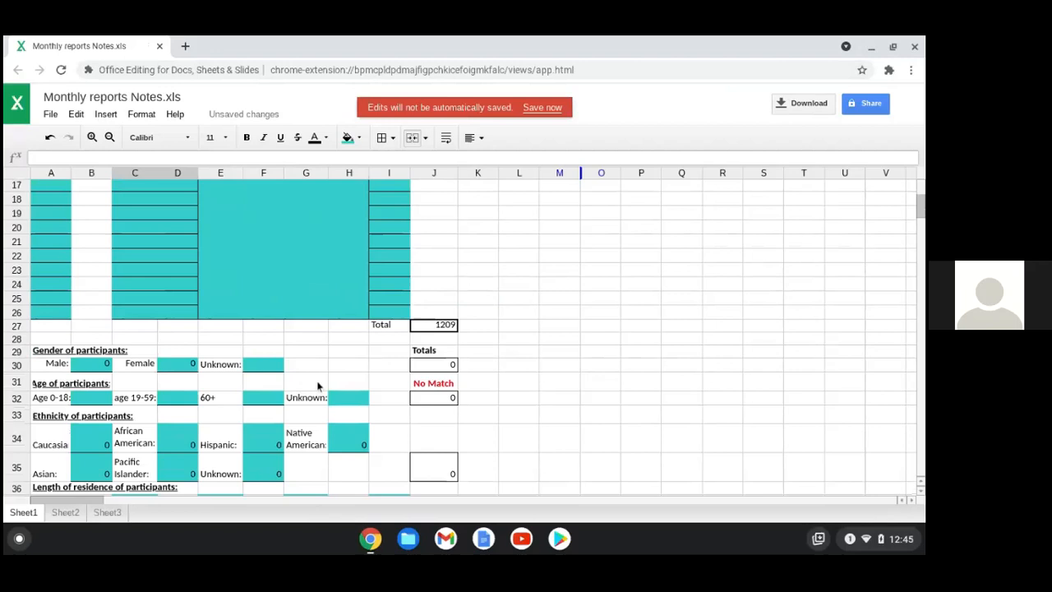
left_click(371, 543)
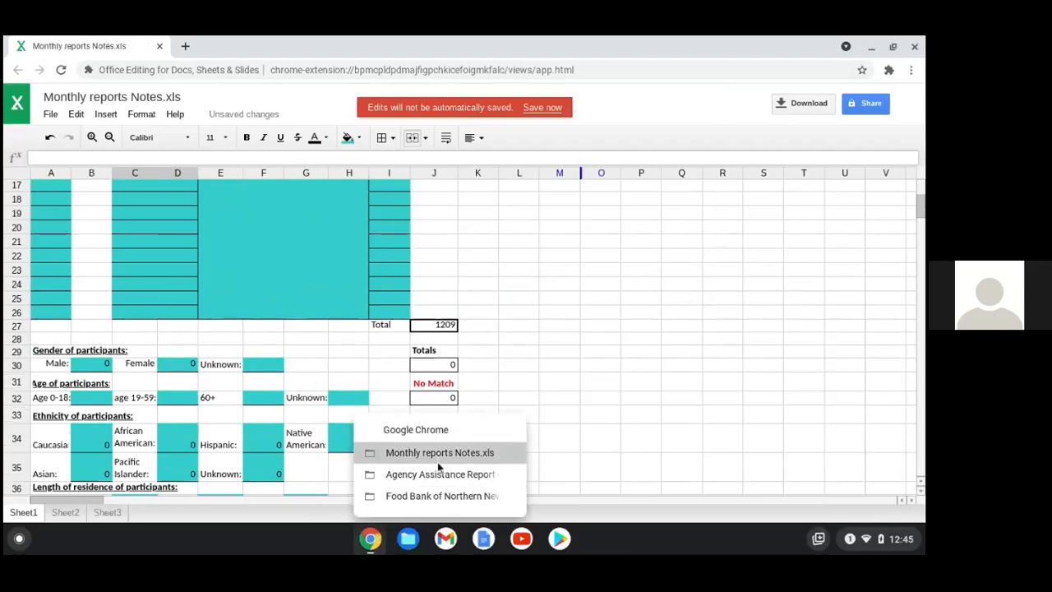
left_click(437, 476)
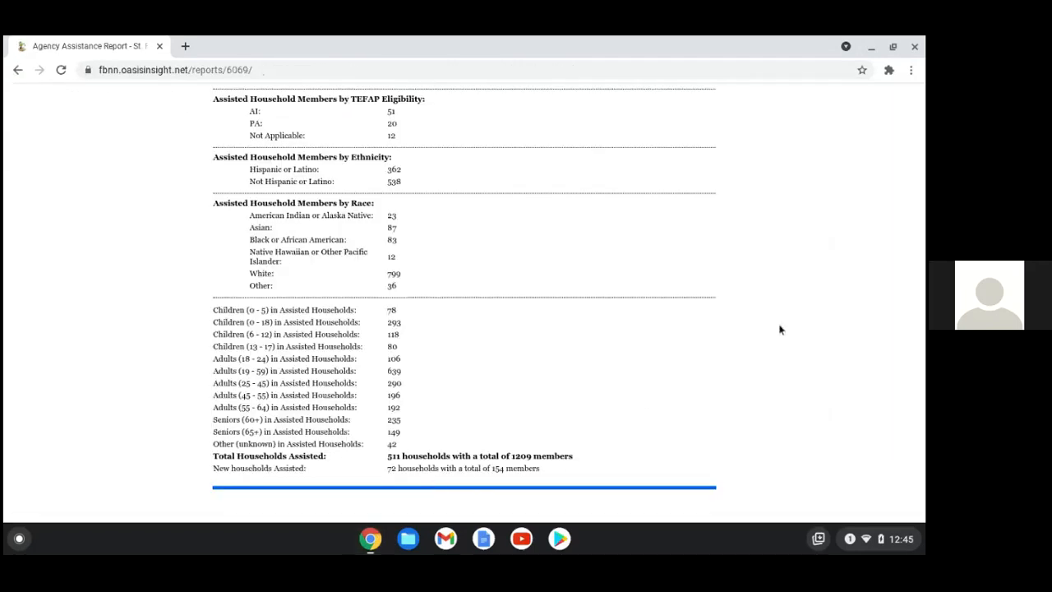
scroll(500, 305, "up", 1)
scroll(499, 302, "up", 2)
scroll(526, 411, "down", 3)
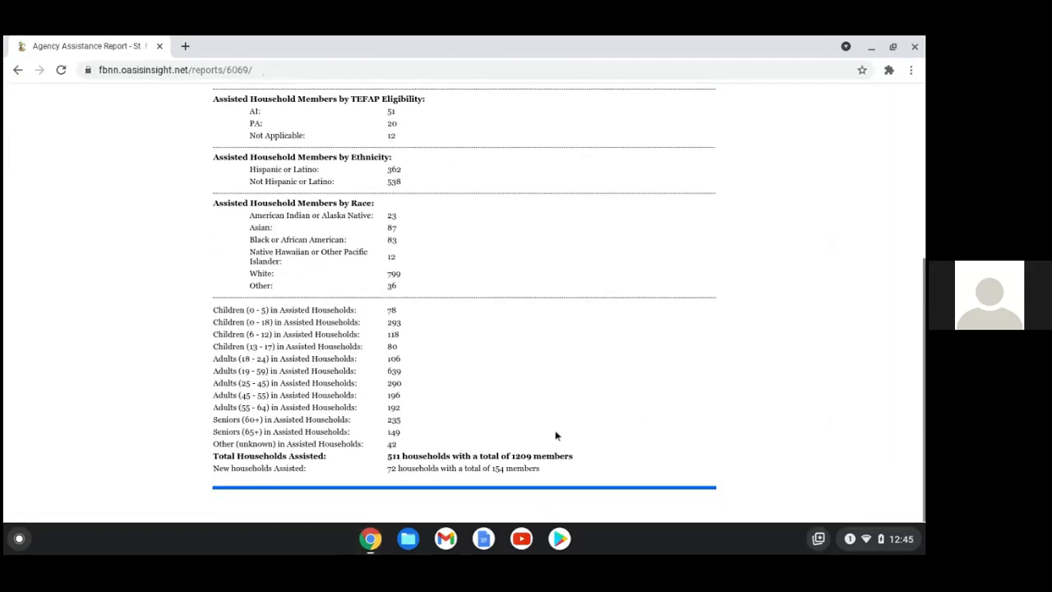
scroll(555, 436, "up", 3)
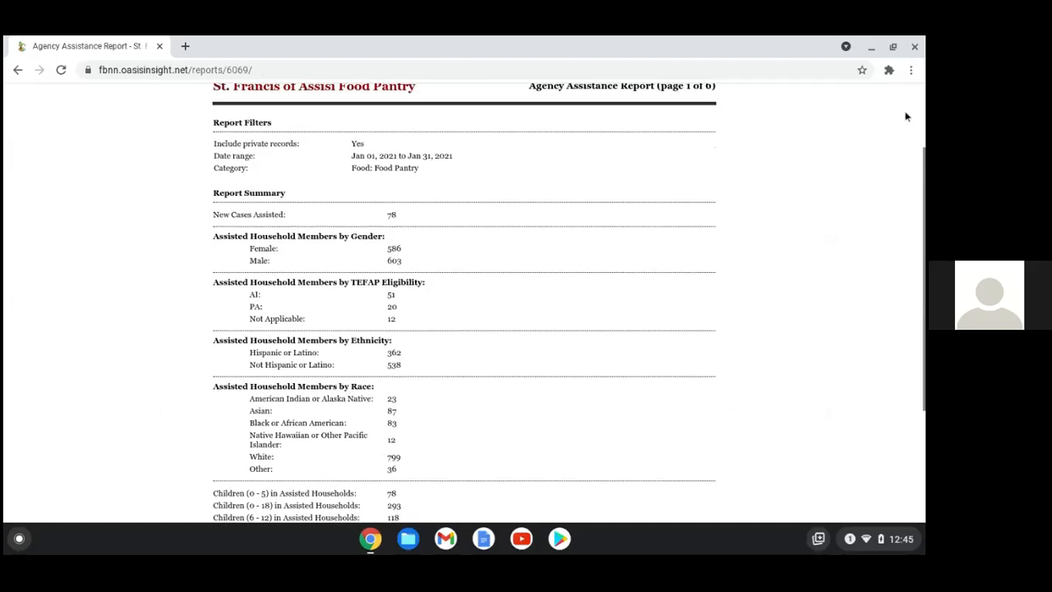
left_click(871, 51)
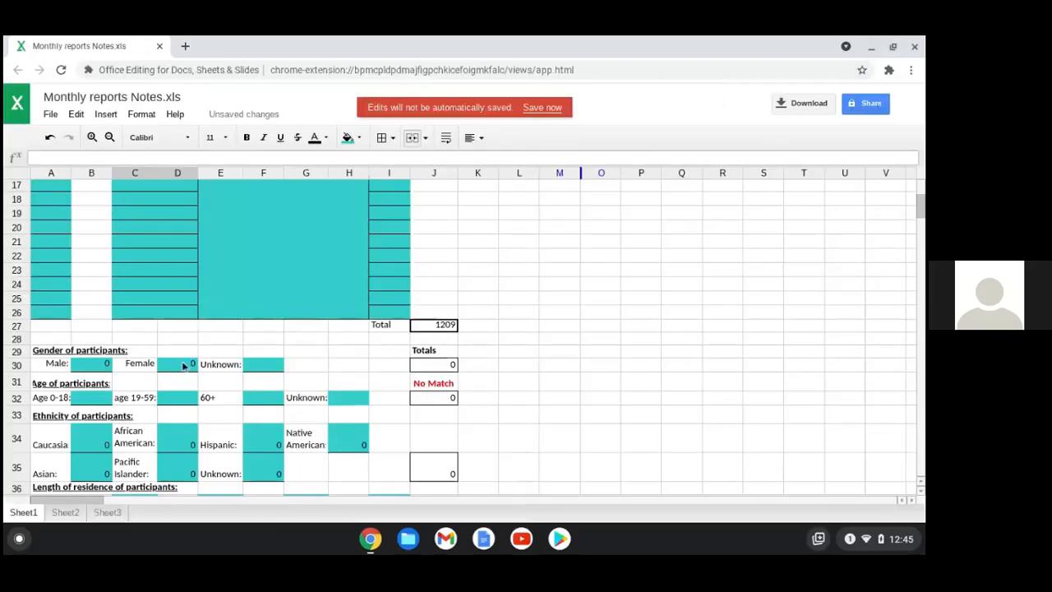
Enter 568 as the Female count in D30 and 603 as the Male count in B30
left_click(189, 364)
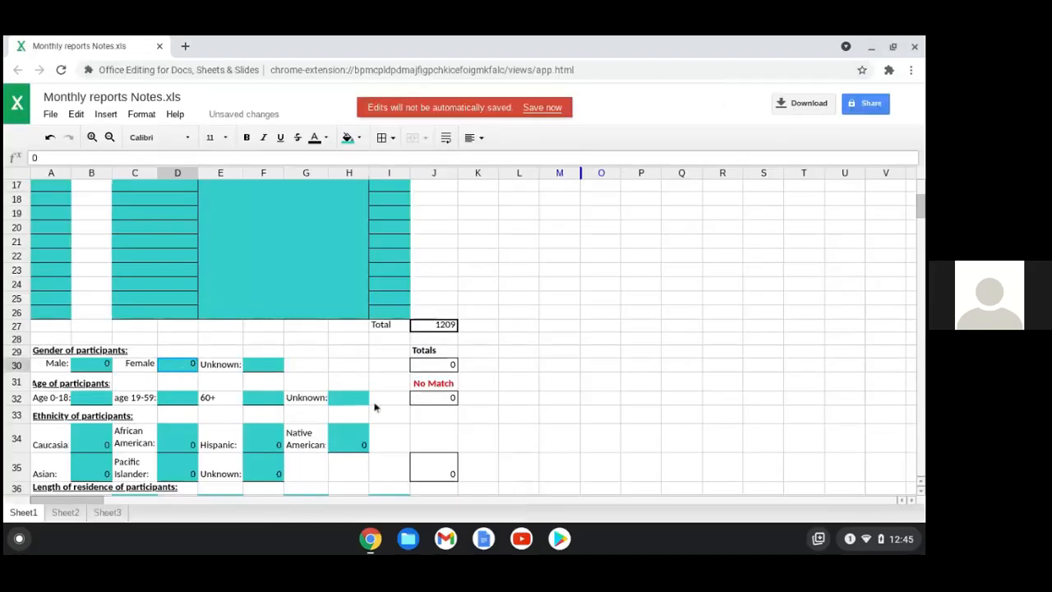
type("0568")
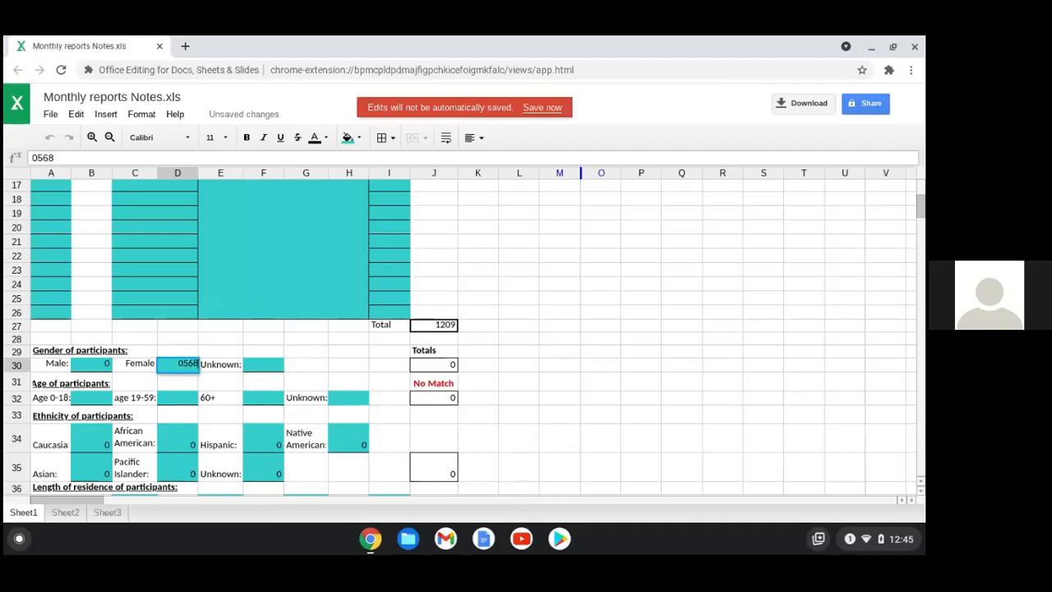
left_click(92, 368)
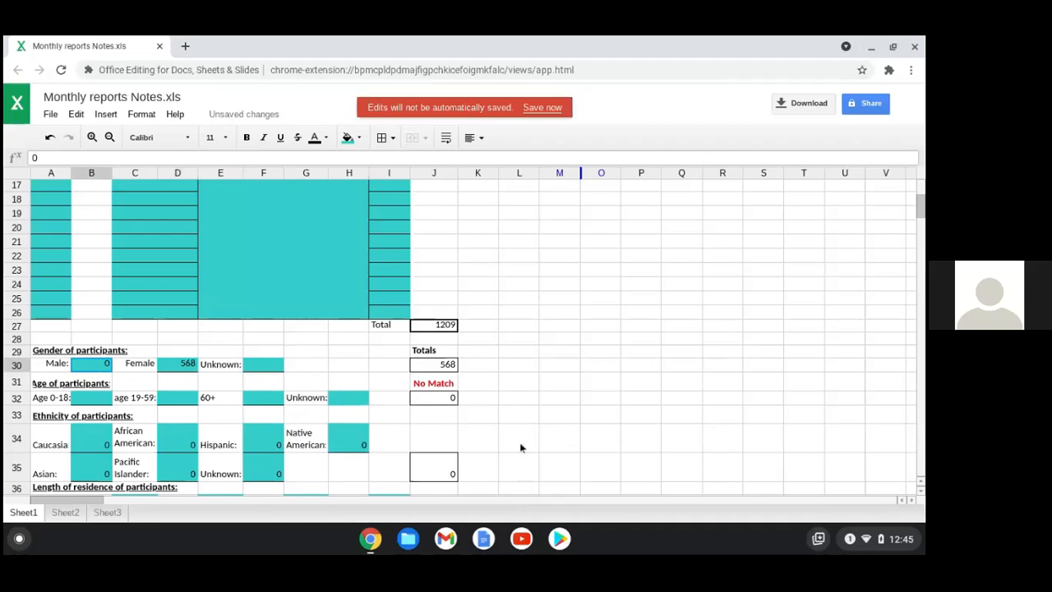
left_click(378, 547)
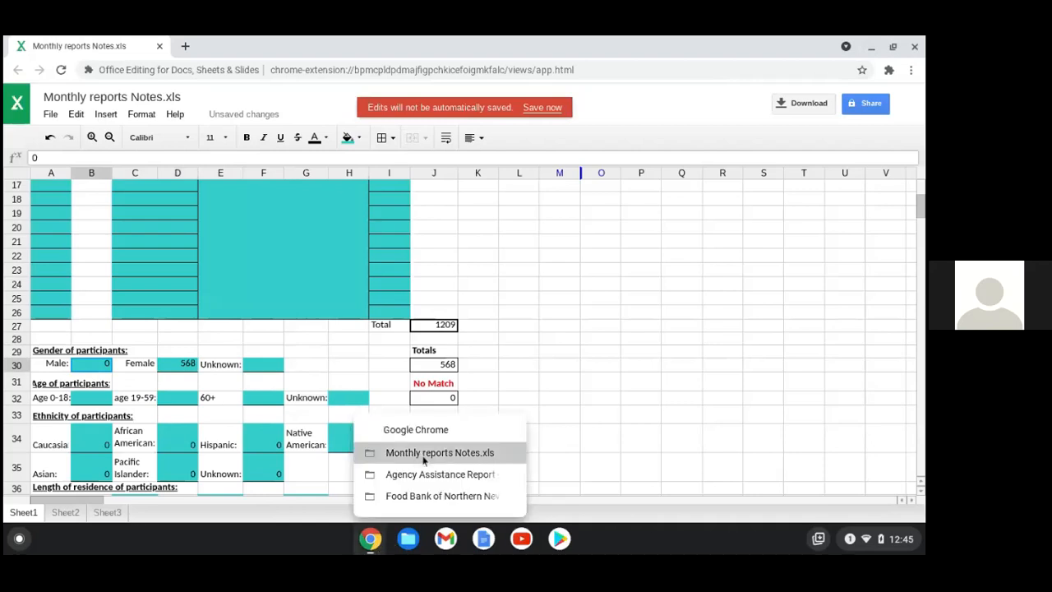
left_click(426, 474)
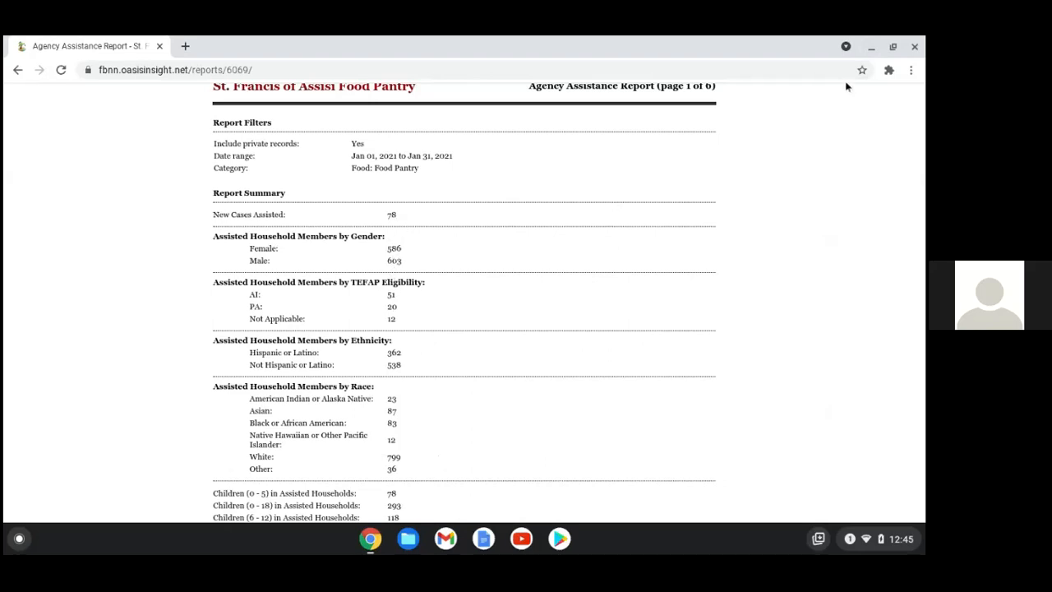
left_click(869, 53)
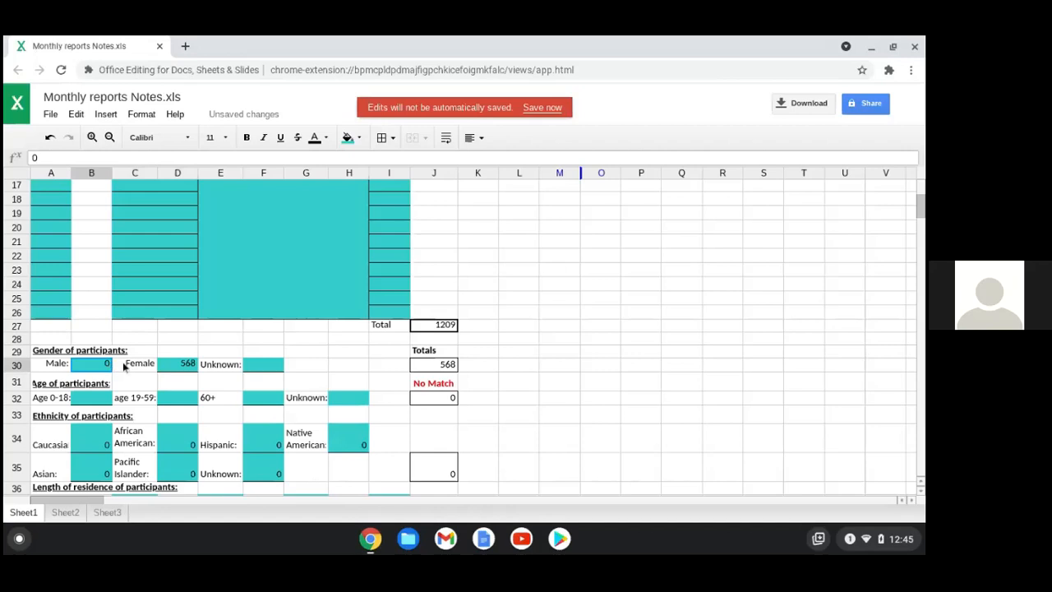
type("603")
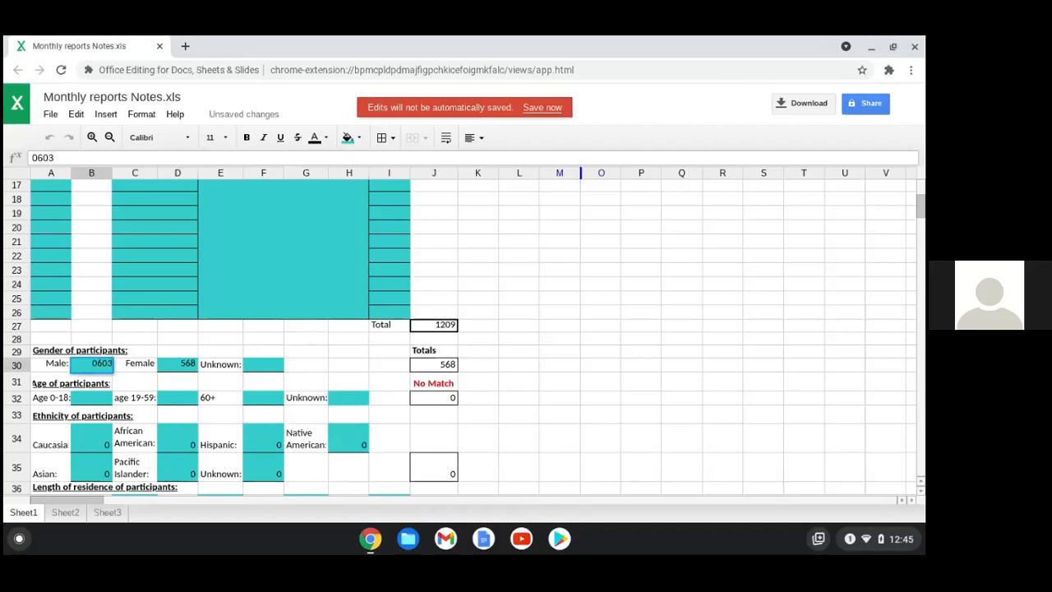
left_click(223, 351)
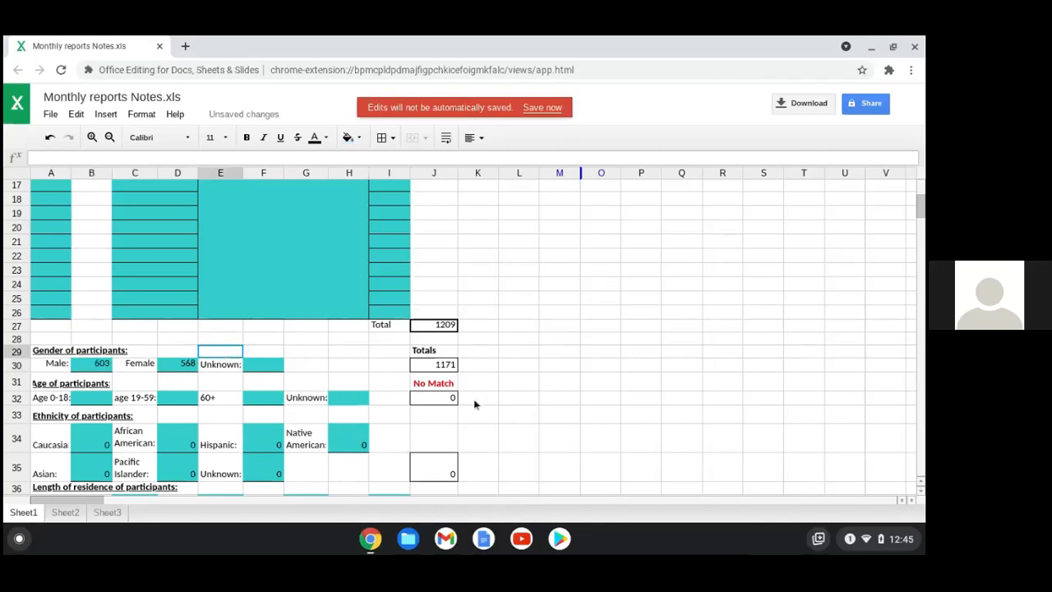
Type an Unknown gender count into F30, revising it from 30 to 39
left_click(267, 366)
type("20")
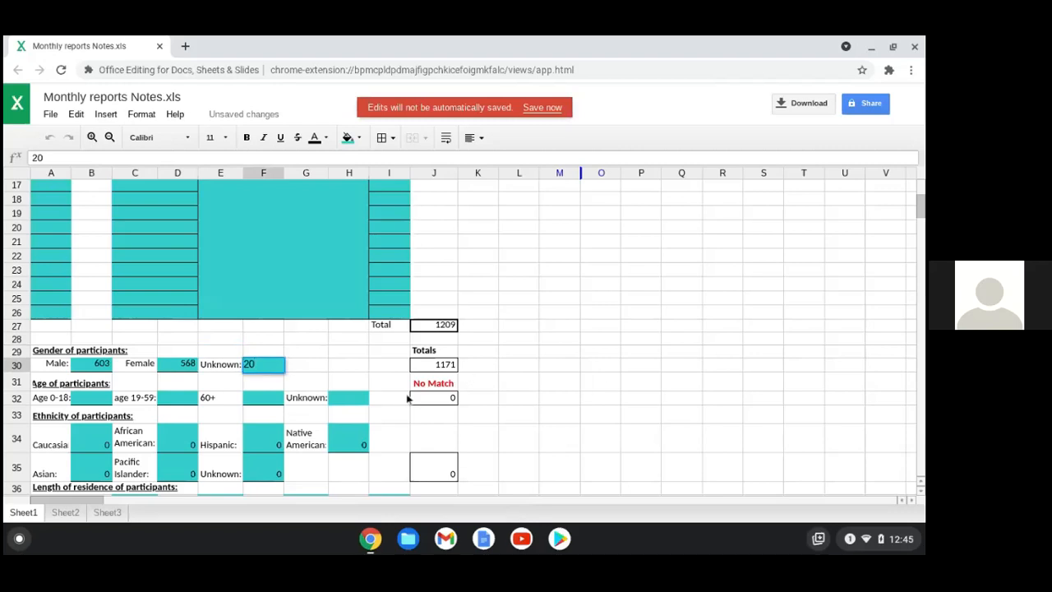
key("BackSpace")
key("BackSpace")
type("30")
left_click(385, 365)
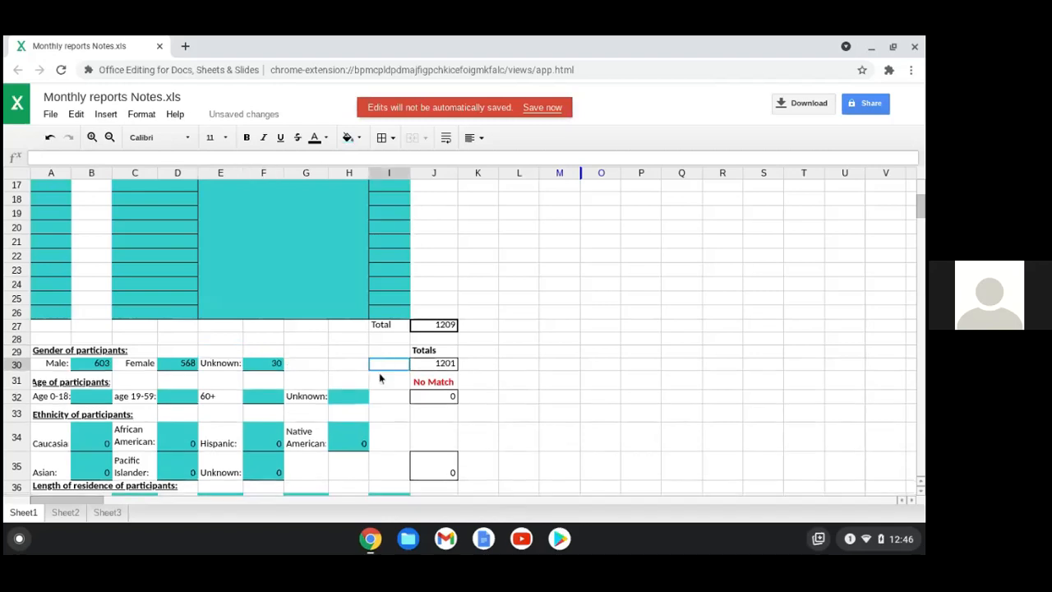
mouse_move(277, 365)
left_mouse_down()
mouse_move(307, 353)
mouse_move(283, 370)
left_mouse_up()
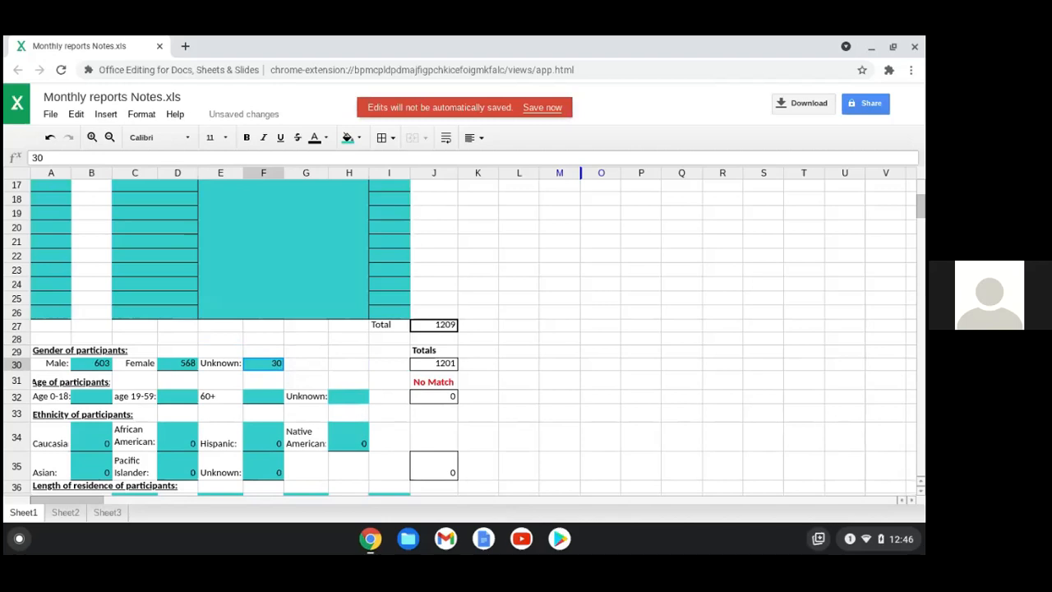
type("3039")
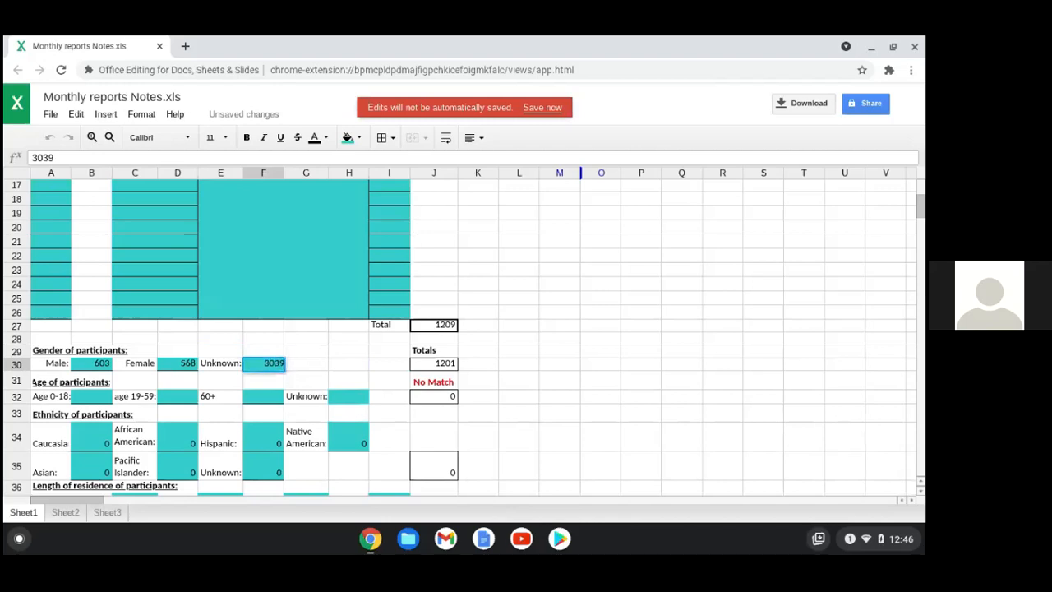
key("BackSpace")
key("BackSpace")
key("BackSpace")
key("BackSpace")
type("39")
left_click(318, 362)
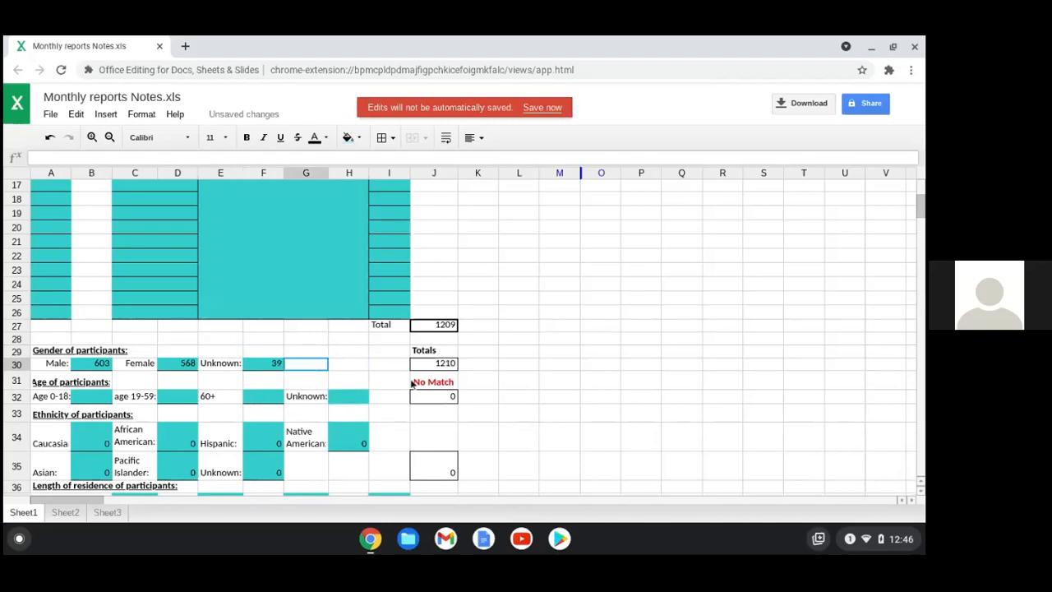
Correct the Unknown count in F30 to 38 so Totals read 1209 Match
left_click(280, 371)
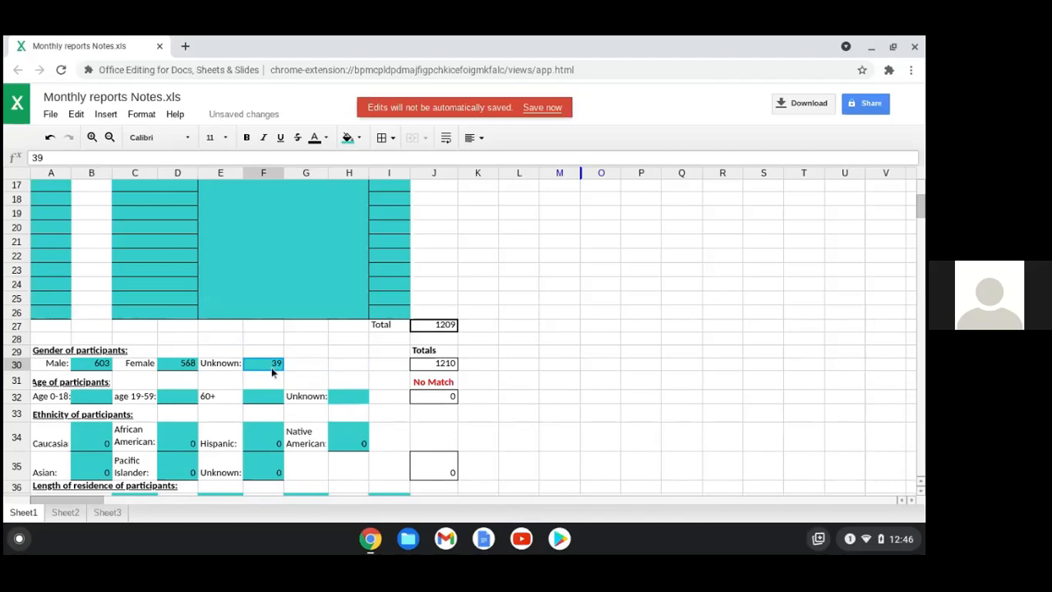
double_click(262, 374)
type("38")
key("BackSpace")
key("BackSpace")
key("BackSpace")
key("BackSpace")
type("38")
left_click(308, 354)
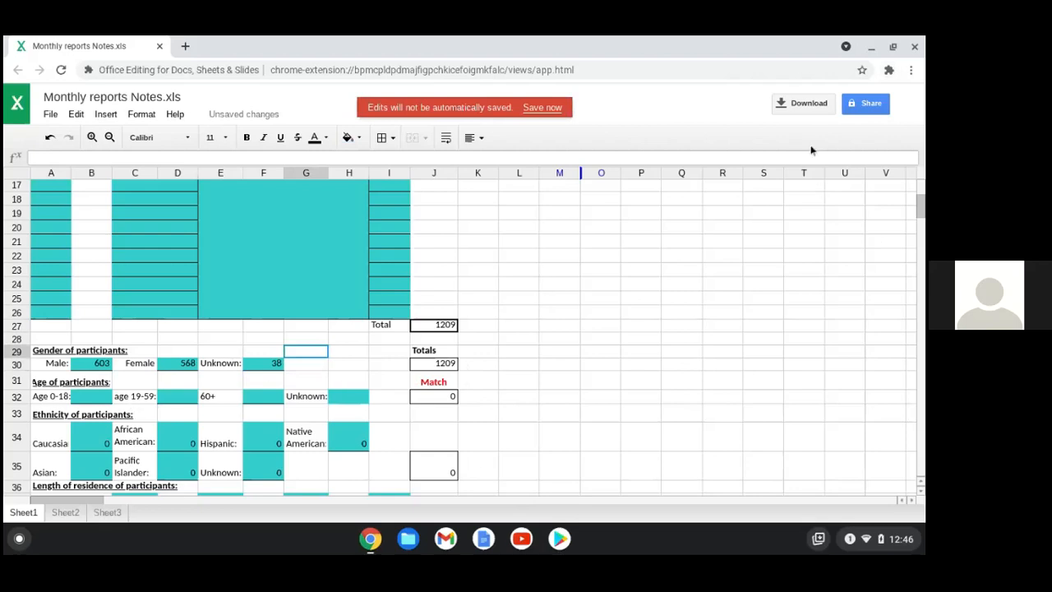
left_click(870, 49)
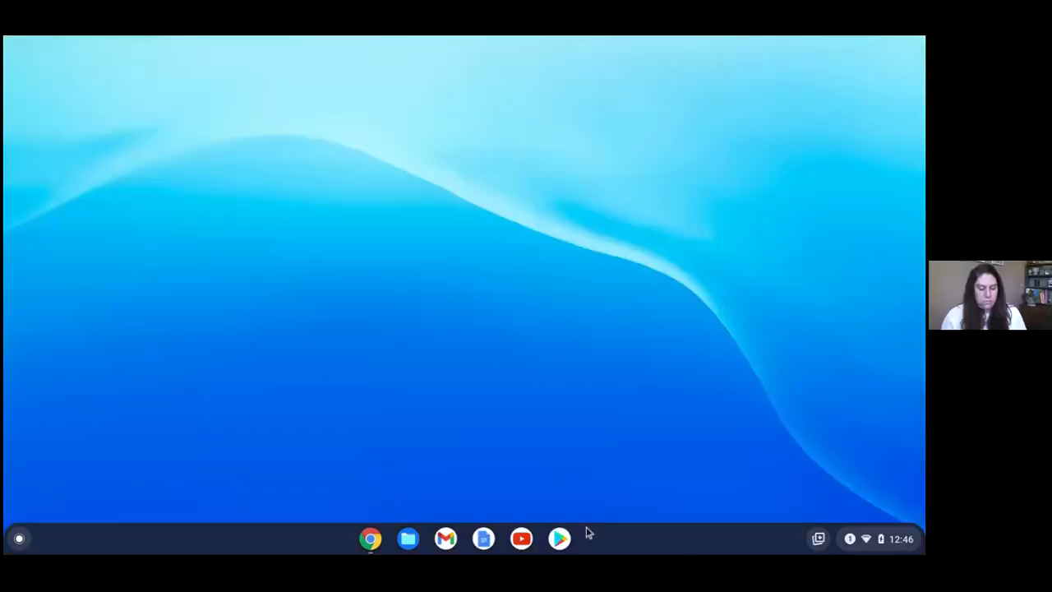
left_click(378, 546)
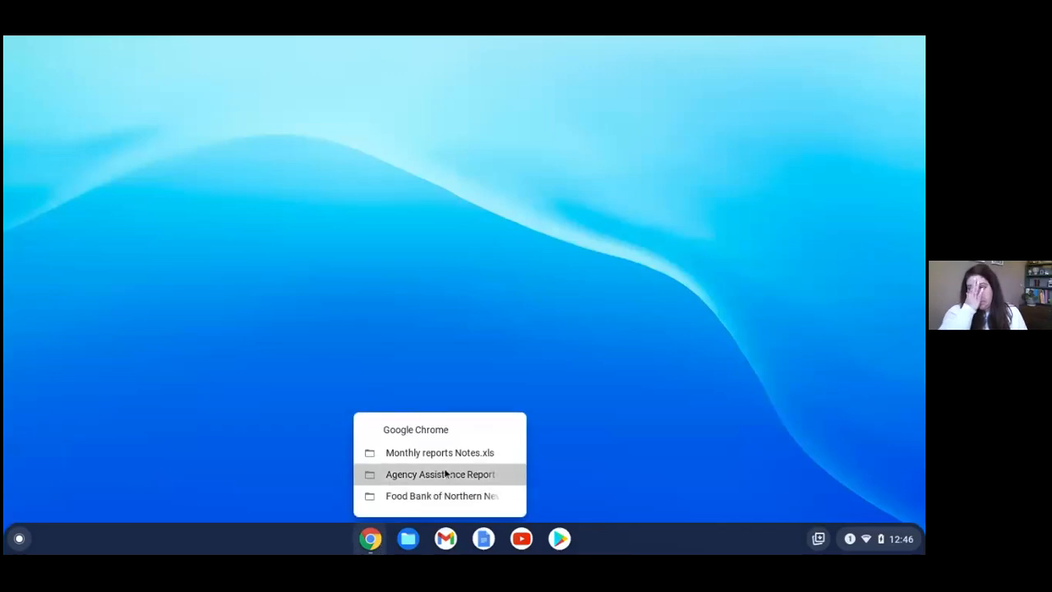
left_click(446, 476)
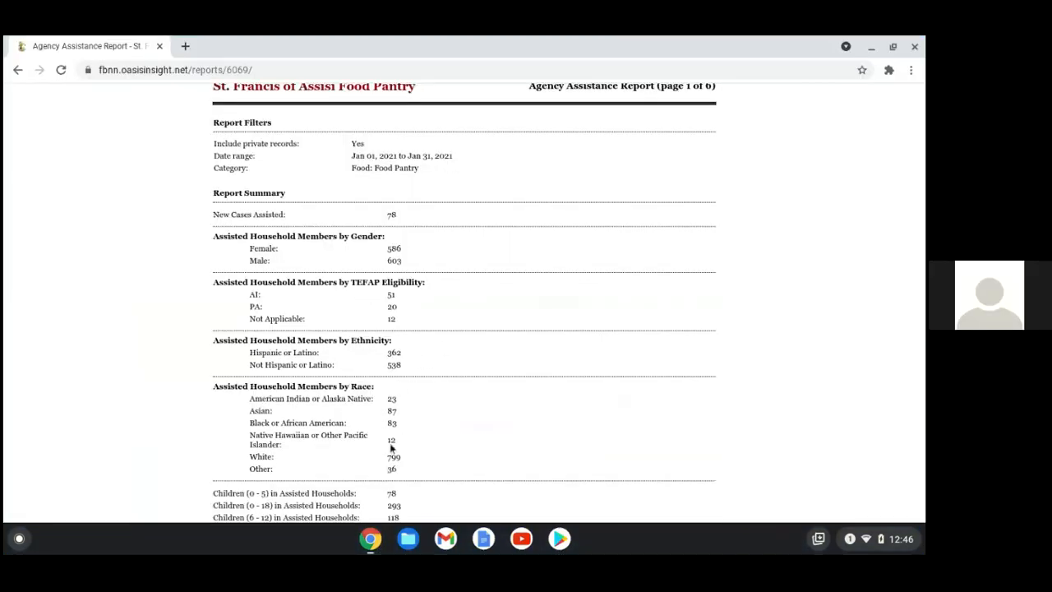
scroll(442, 469, "down", 5)
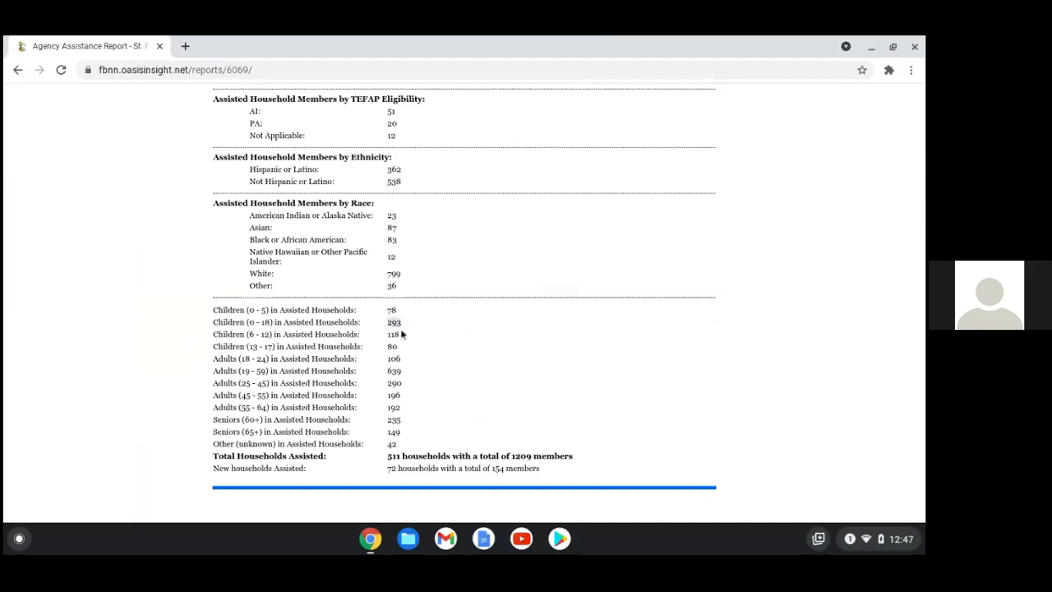
left_click(871, 47)
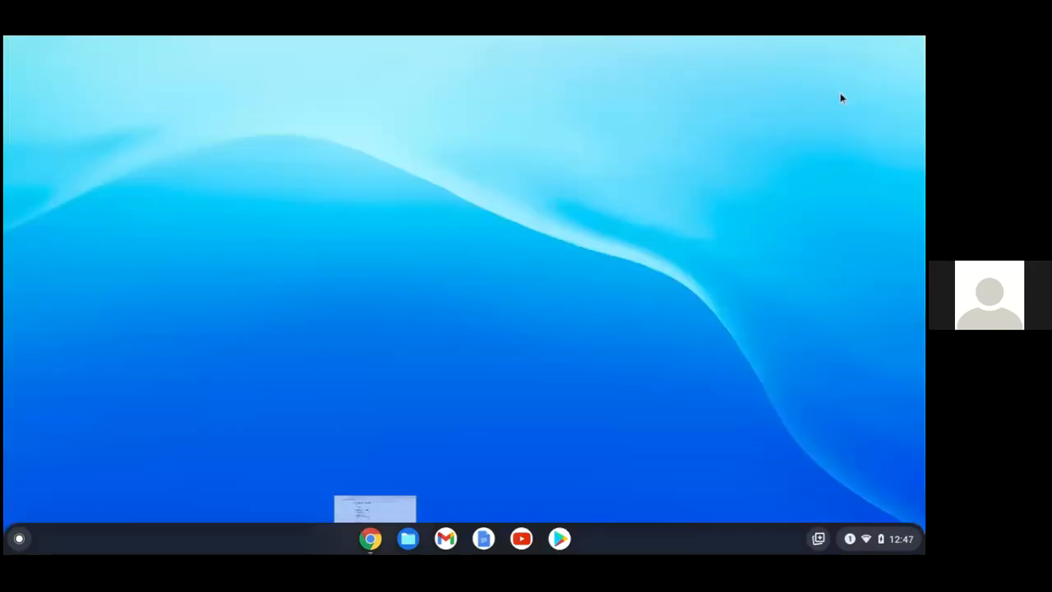
left_click(410, 539)
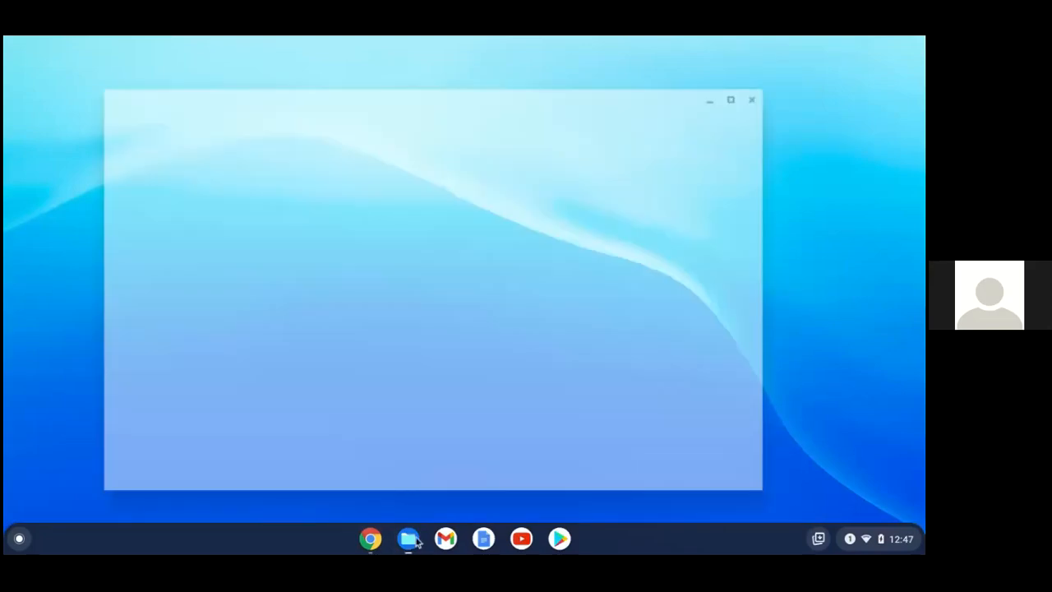
left_click(372, 539)
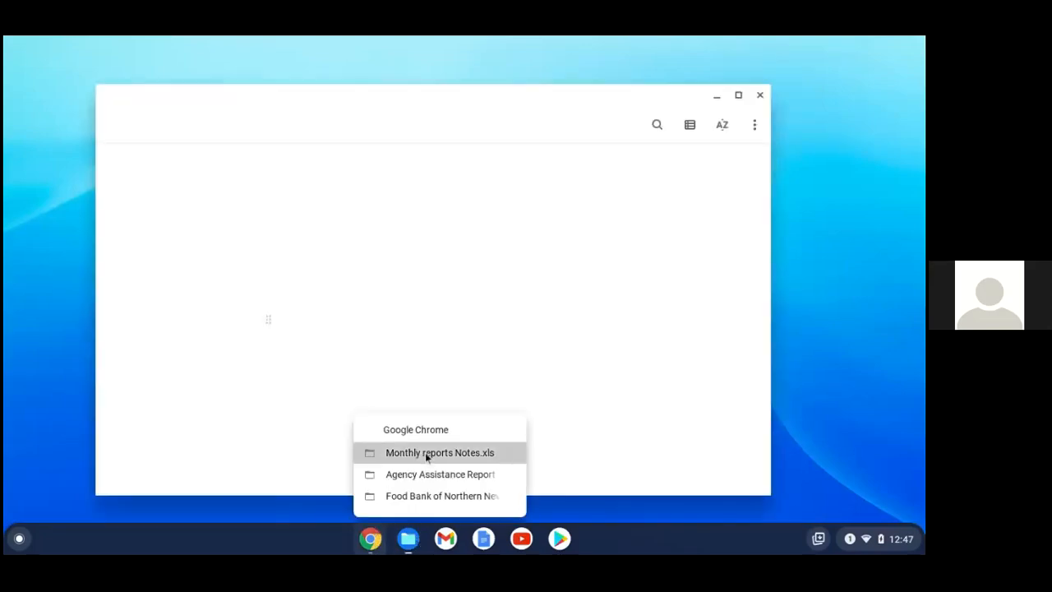
left_click(427, 452)
scroll(368, 369, "down", 3)
scroll(219, 420, "up", 5)
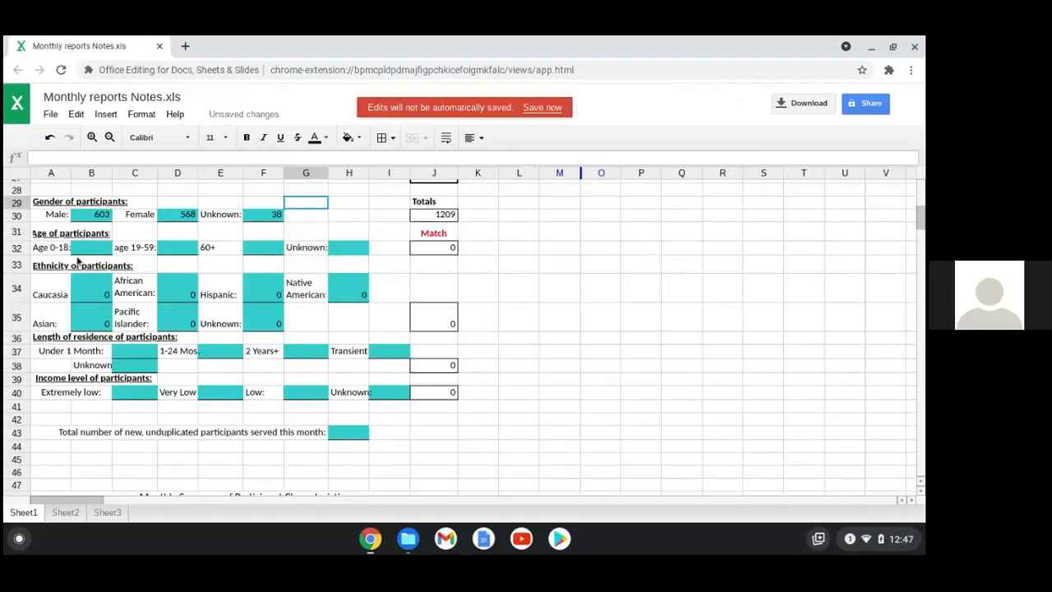
Enter 298 as the age 0–18 count in B32
left_click(95, 248)
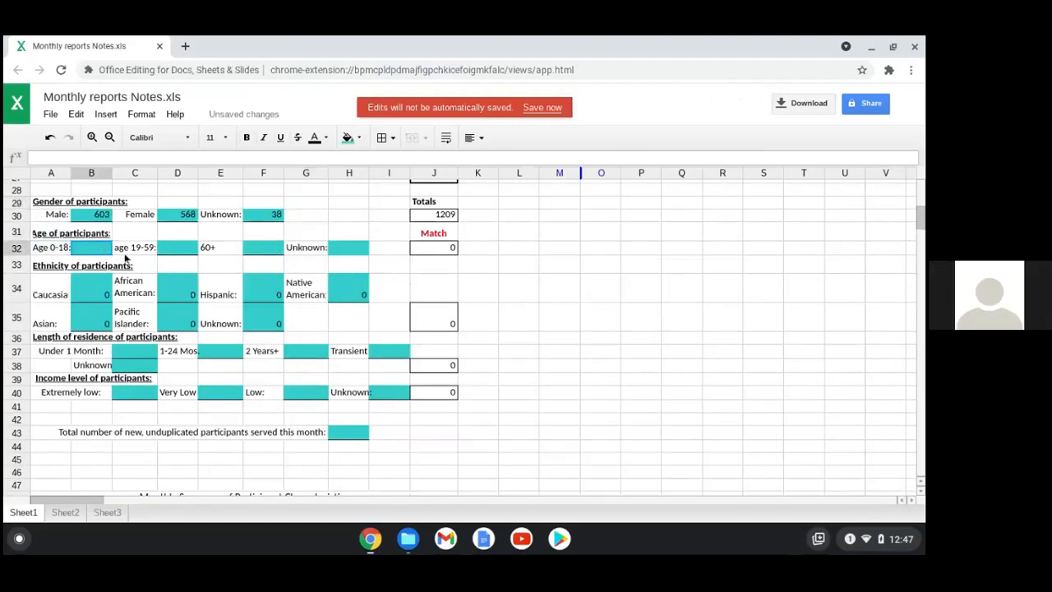
type("298")
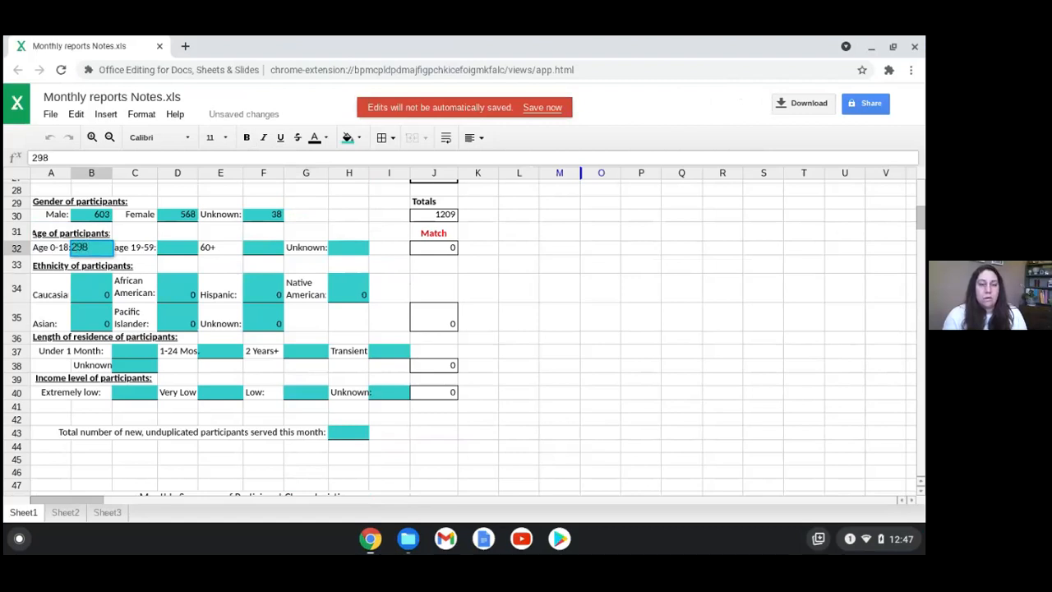
left_click(263, 265)
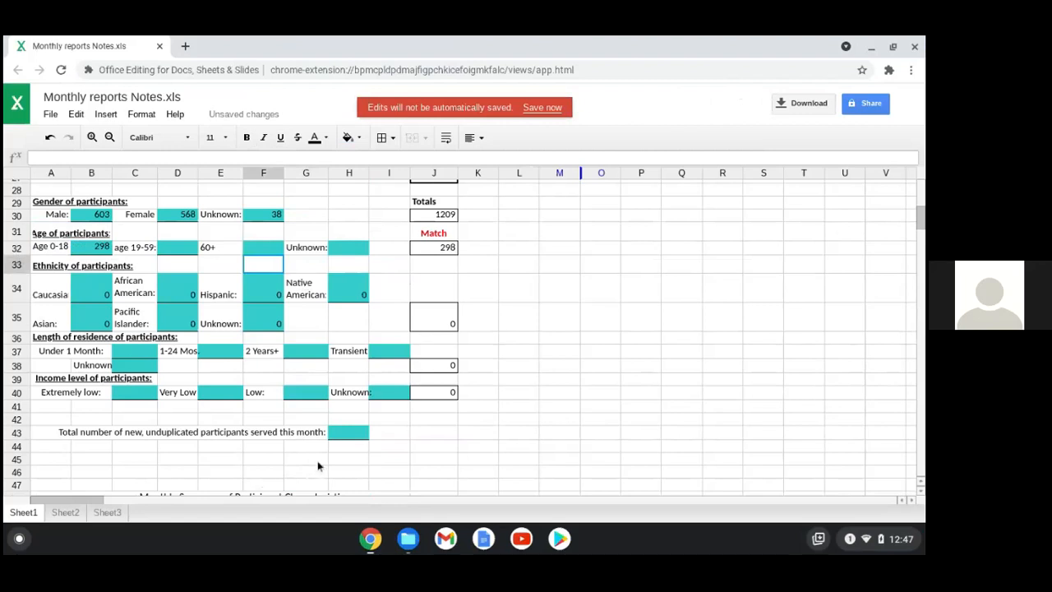
Move down to the income rows and bring the Agency Assistance Report window back
scroll(495, 413, "down", 2)
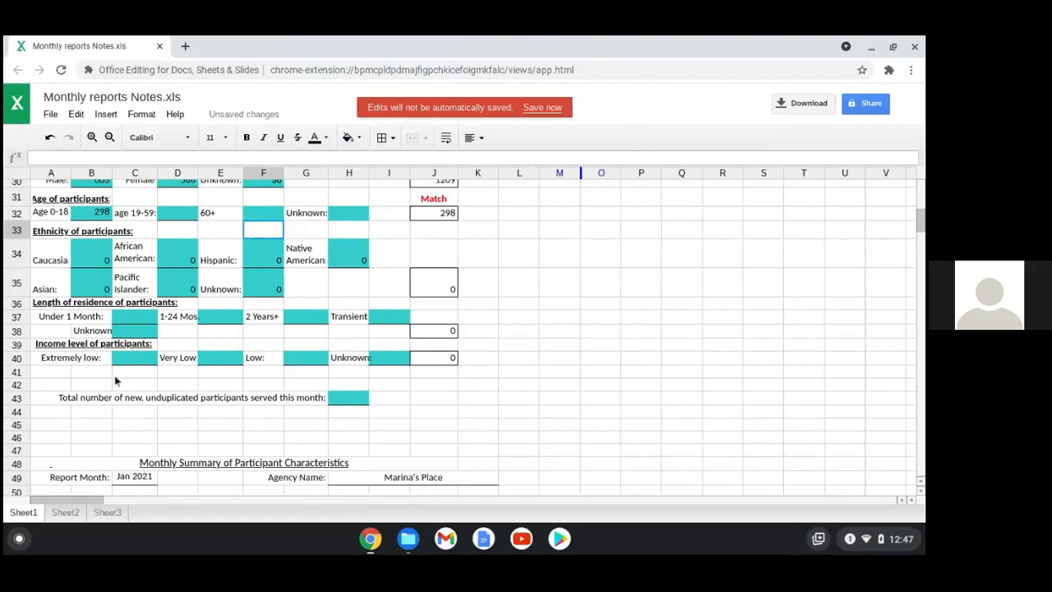
left_click(146, 358)
scroll(364, 417, "down", 1)
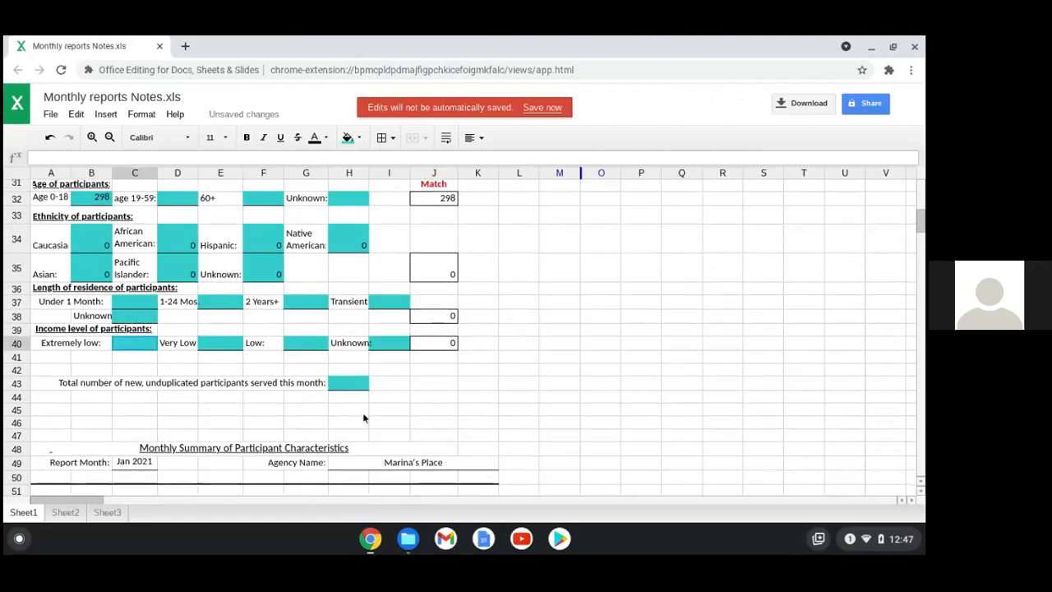
scroll(212, 436, "down", 3)
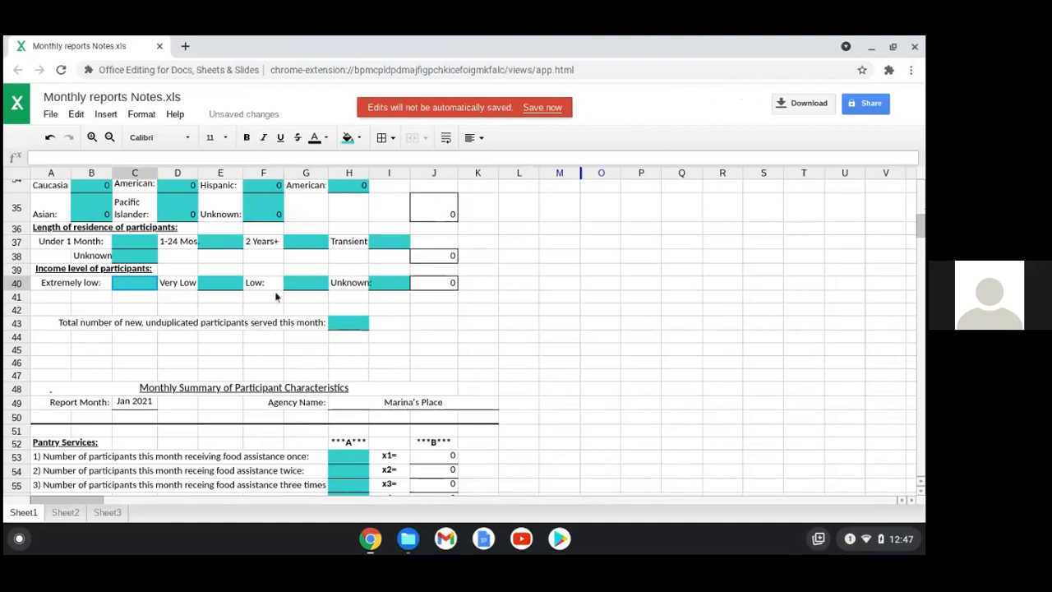
scroll(237, 410, "down", 2)
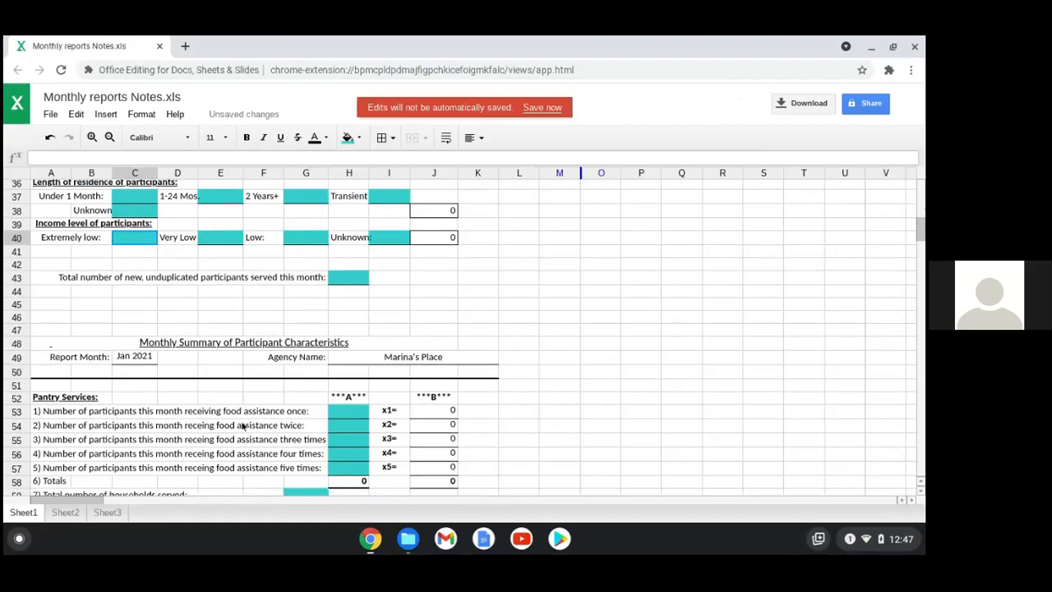
scroll(156, 360, "up", 3)
key("Down")
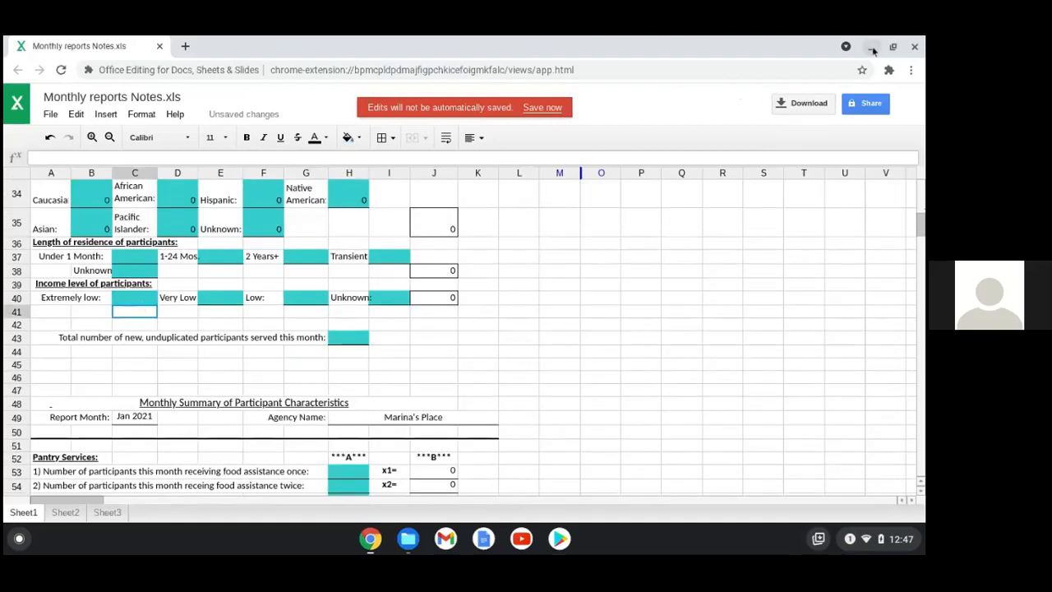
left_click(370, 538)
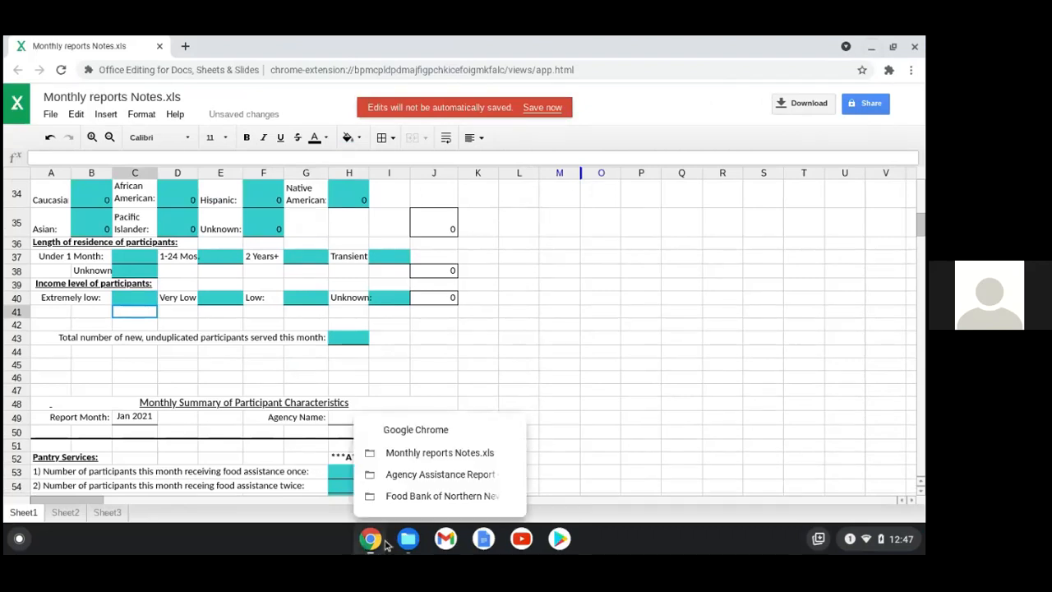
left_click(444, 474)
Return to the agency reports list and open the saved Very Low income report
scroll(110, 280, "up", 2)
scroll(108, 267, "up", 3)
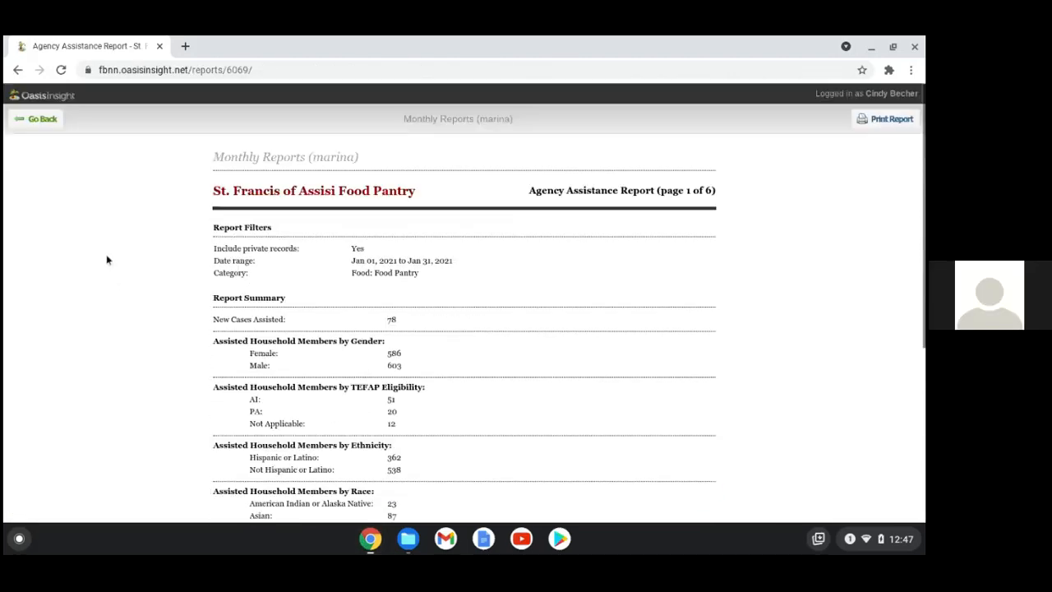
left_click(37, 121)
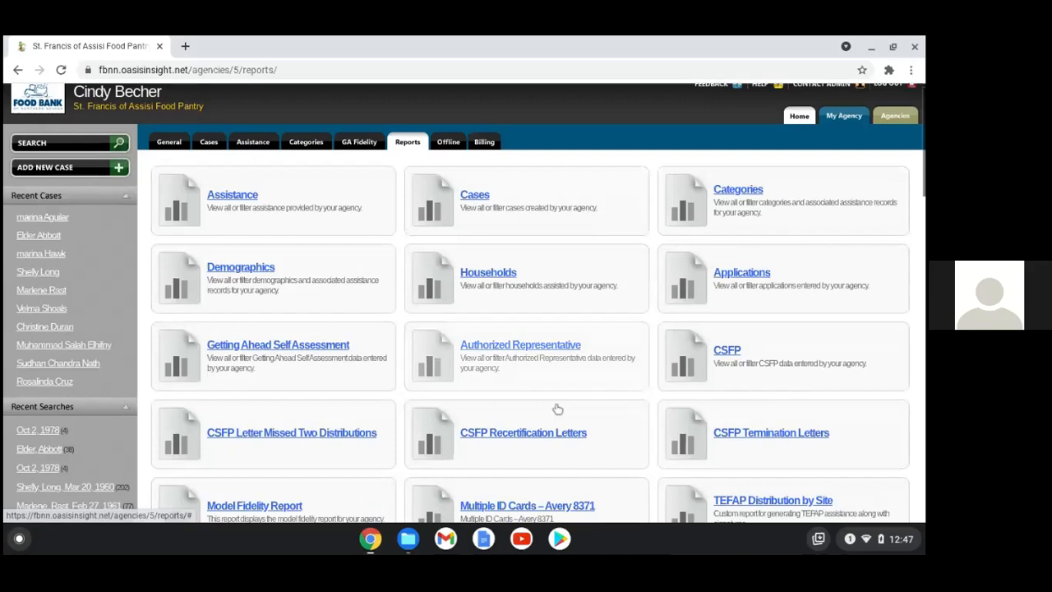
scroll(557, 408, "down", 5)
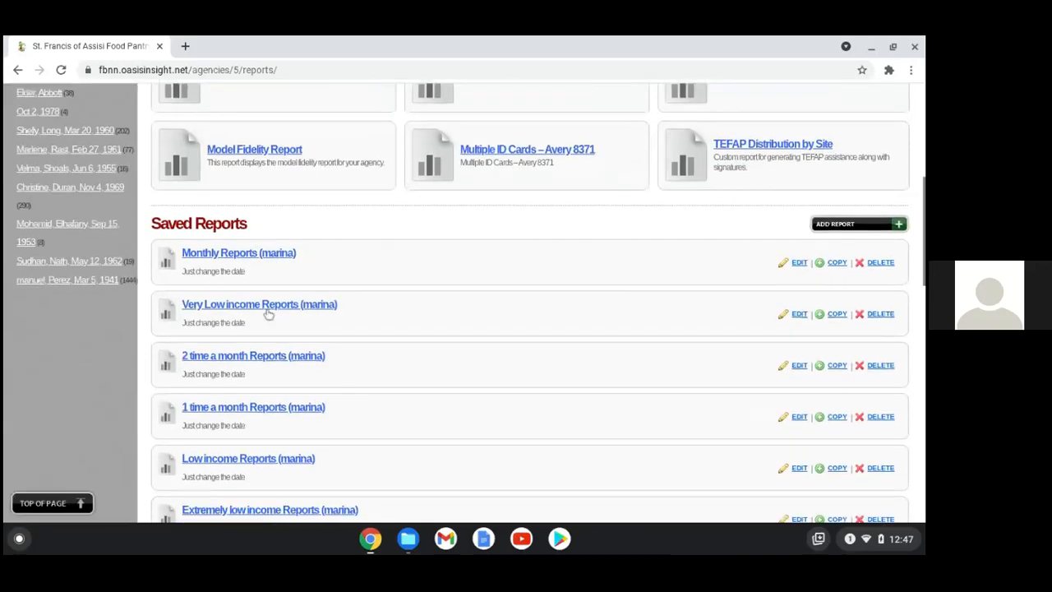
left_click(801, 322)
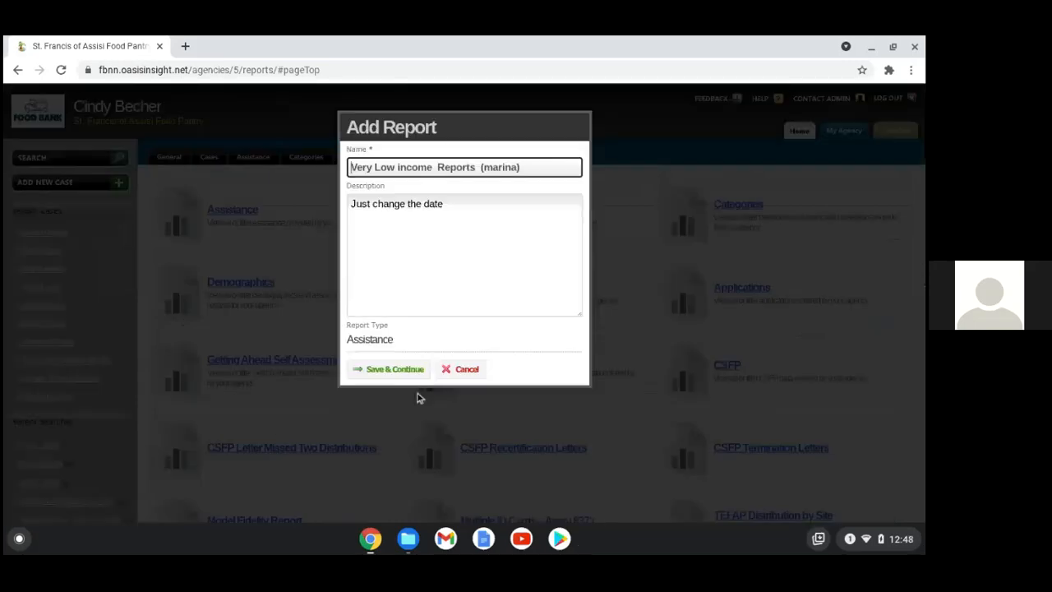
left_click(408, 371)
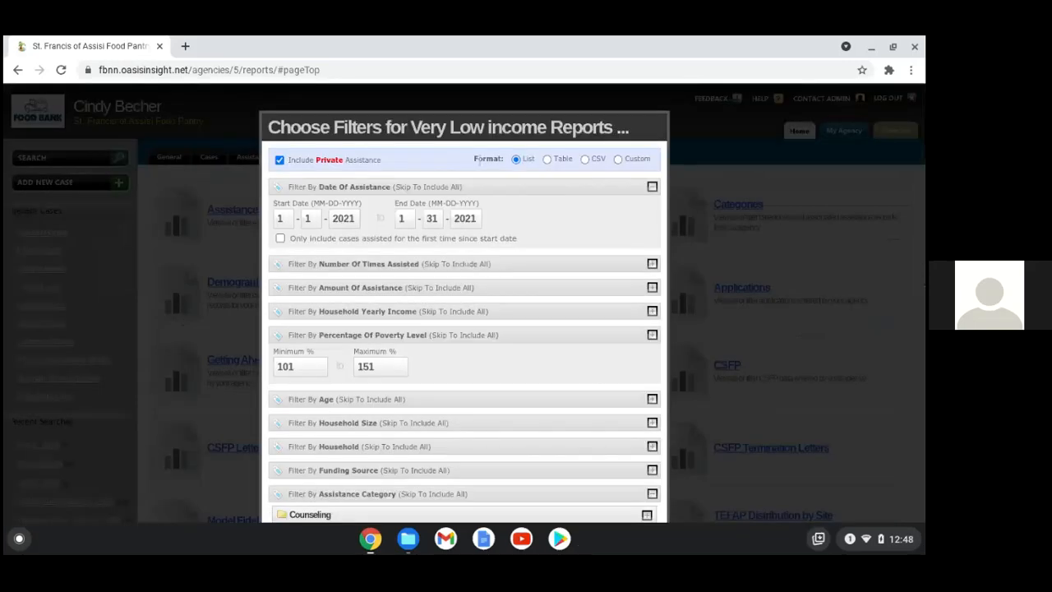
Generate it for January 2021 (62 households, 106 members) and minimize the browser
scroll(418, 415, "down", 3)
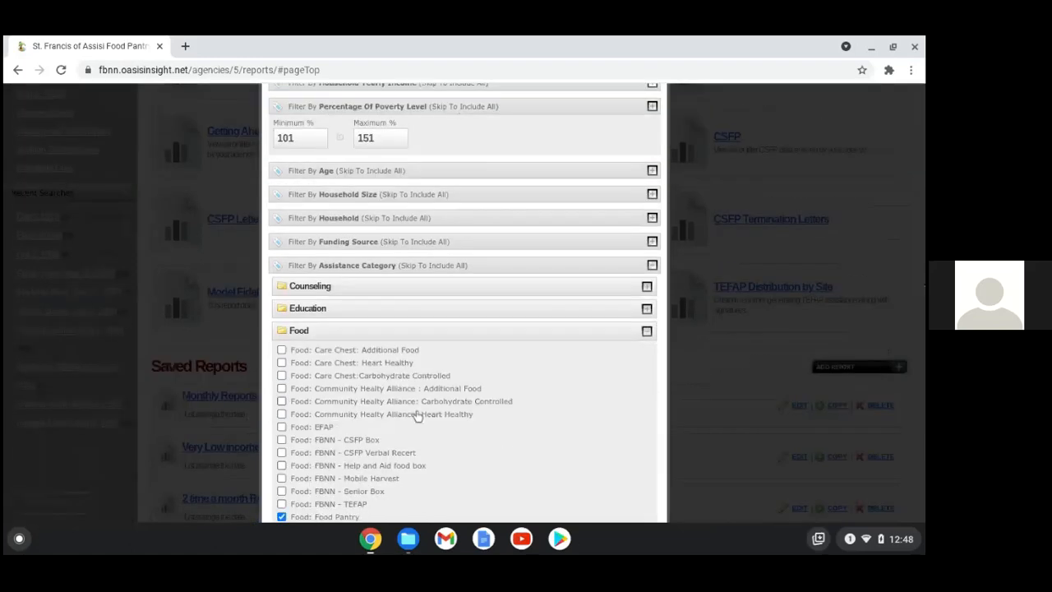
scroll(417, 415, "down", 1)
scroll(391, 446, "down", 3)
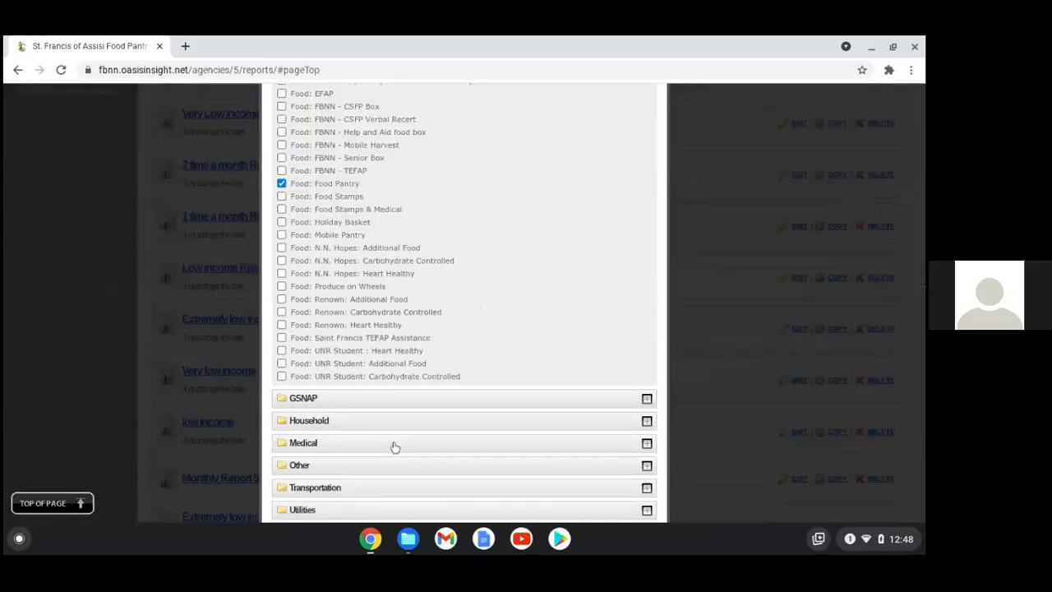
scroll(394, 447, "down", 4)
left_click(352, 345)
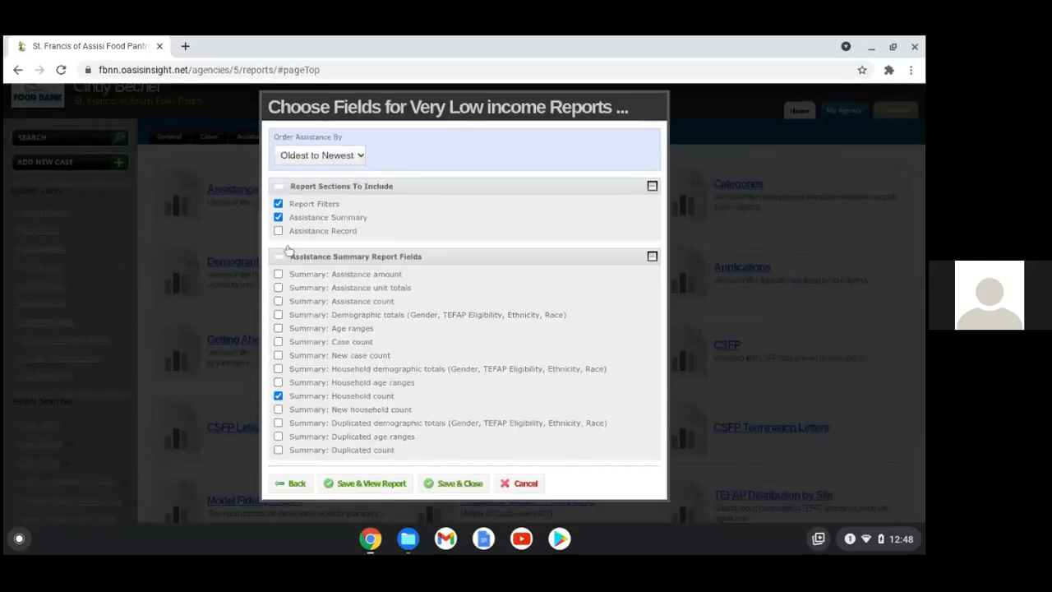
left_click(372, 484)
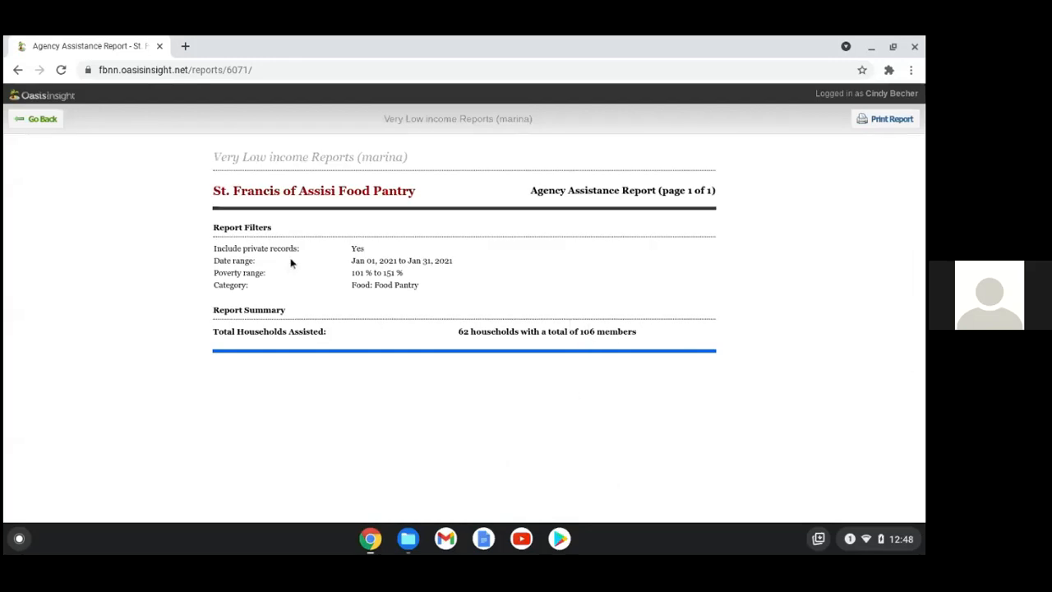
left_click(870, 47)
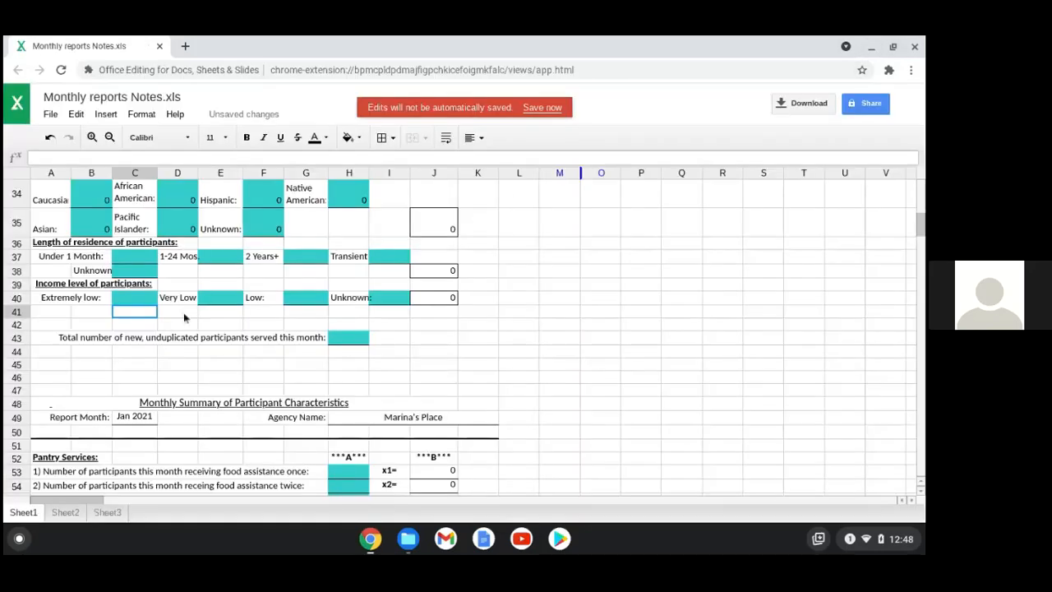
Enter 106 in cell E40 as the Very Low income count
left_click(225, 301)
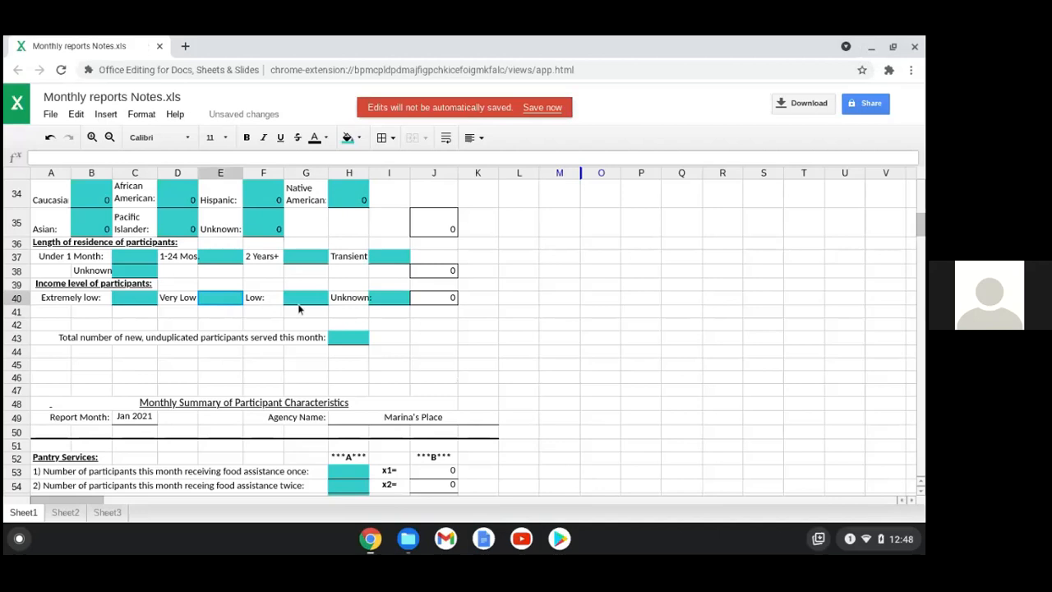
type("106")
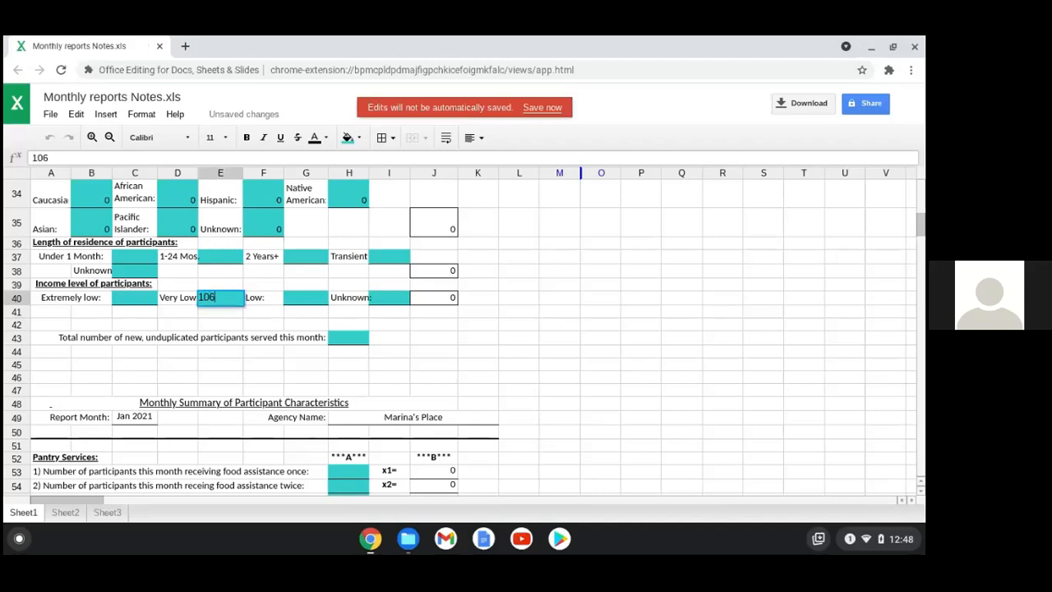
left_click(218, 374)
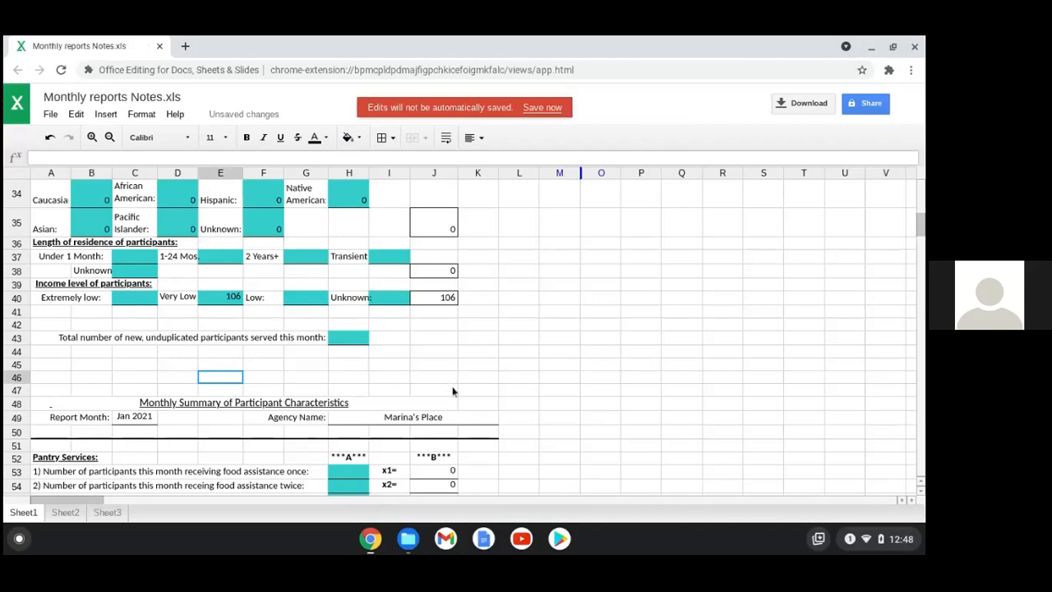
scroll(454, 388, "down", 1)
scroll(454, 396, "down", 1)
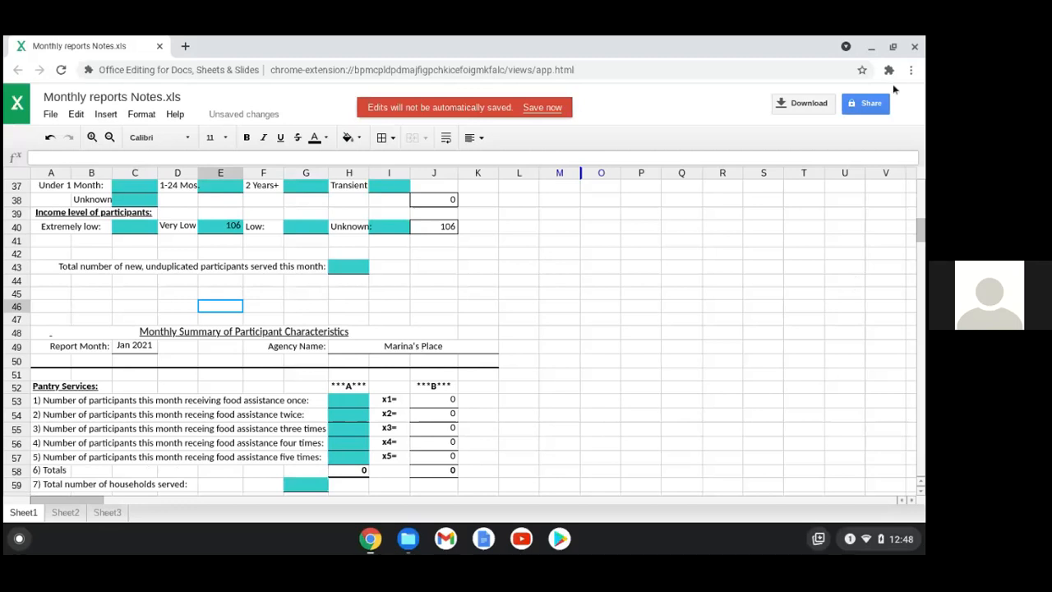
Minimize the spreadsheet and cycle through open windows to the Food Bank Zoom meeting
left_click(873, 51)
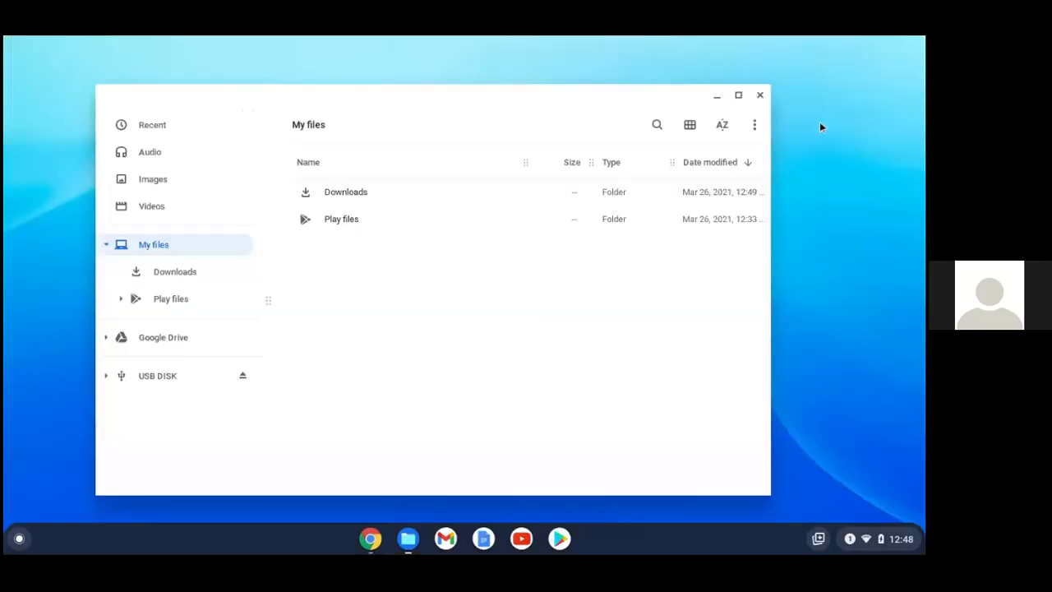
left_click(371, 541)
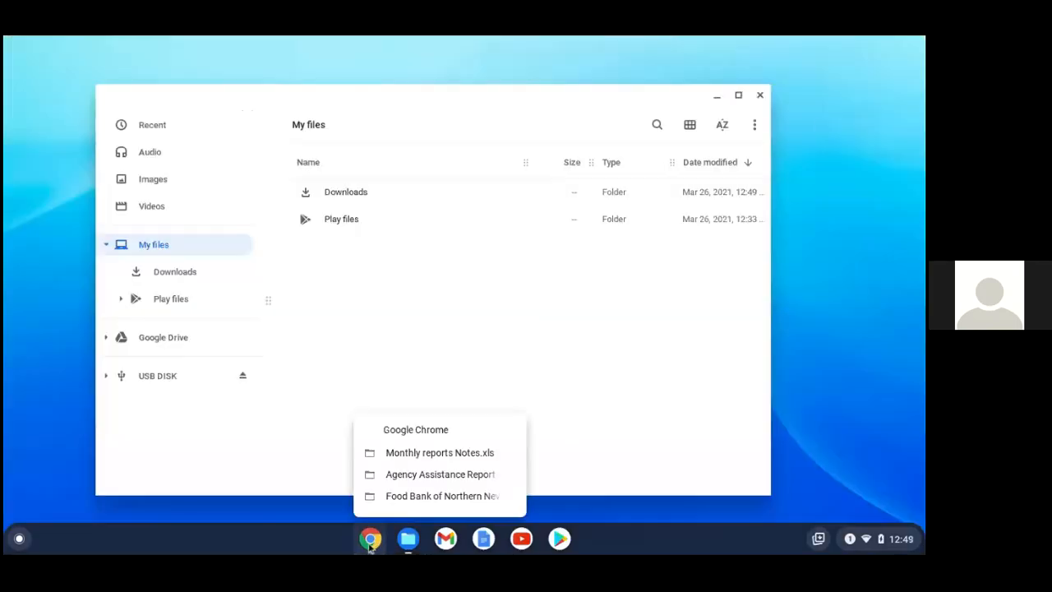
left_click(433, 475)
left_click(369, 537)
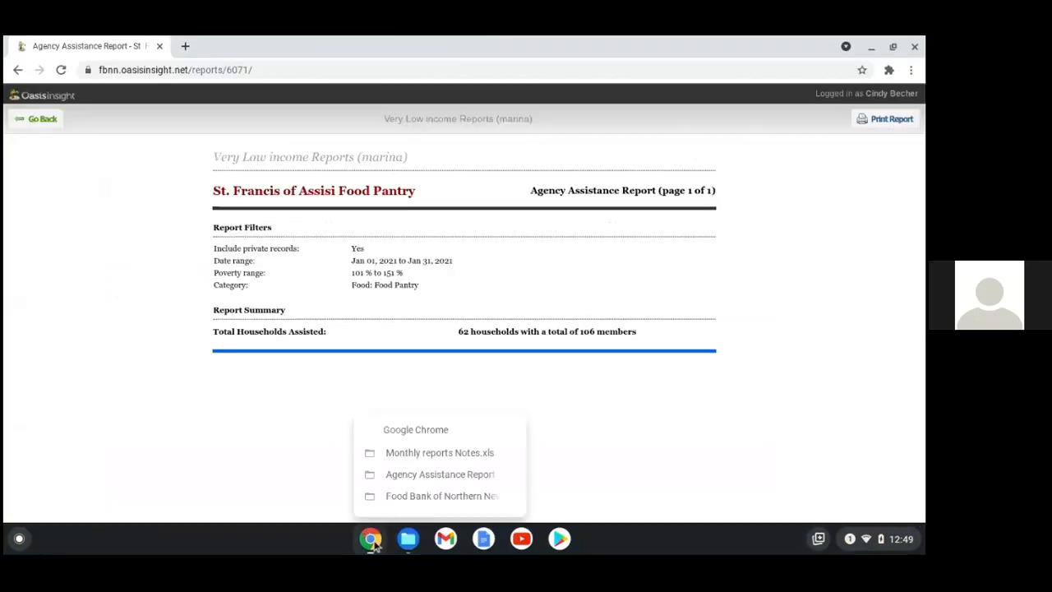
left_click(434, 452)
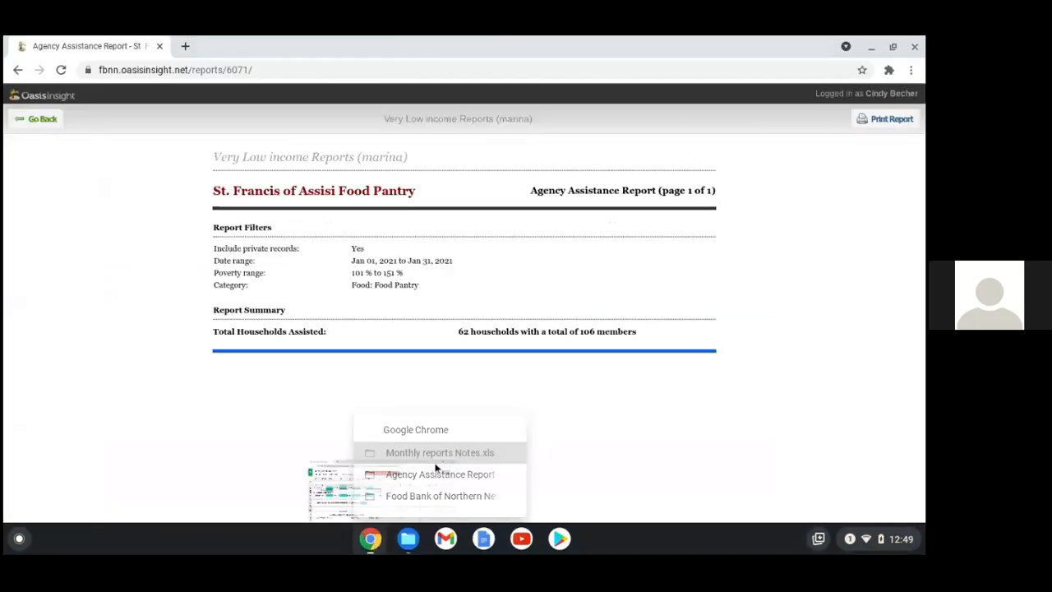
left_click(369, 539)
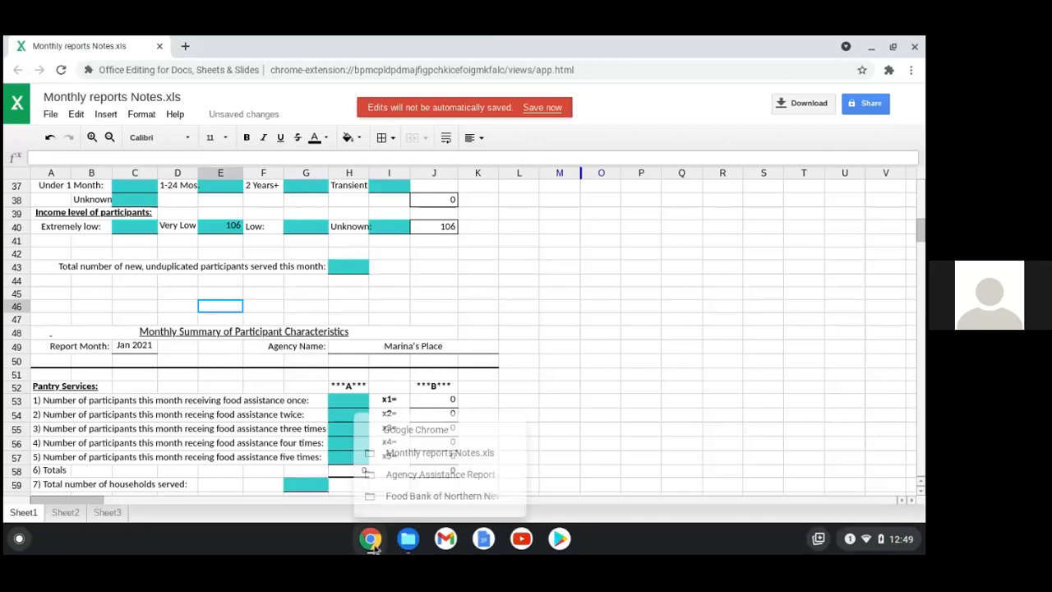
left_click(424, 495)
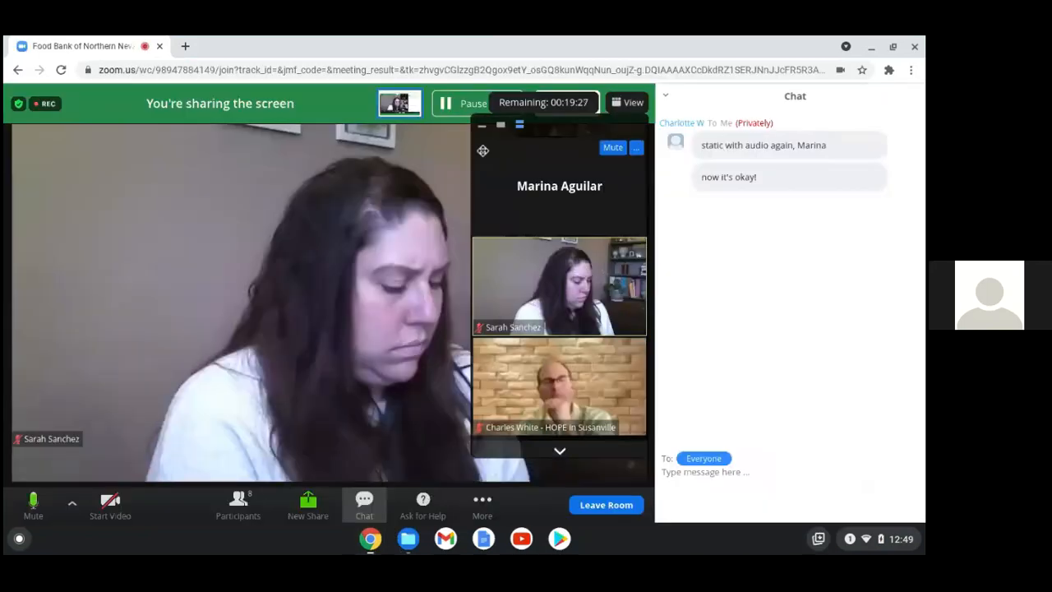
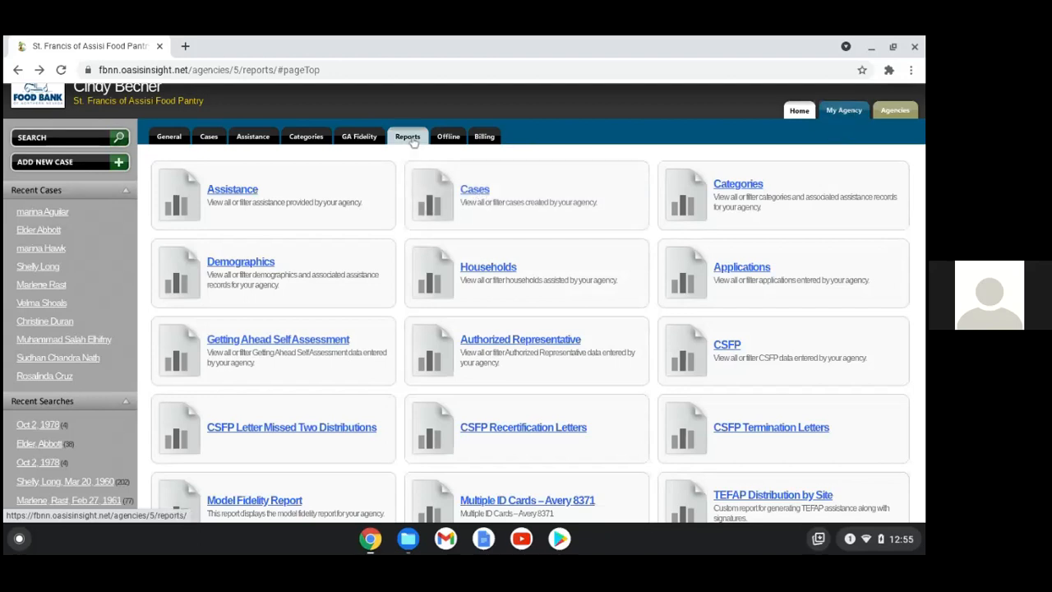
Choose the Custom output format for the Cases report and accept its filters
left_click(486, 190)
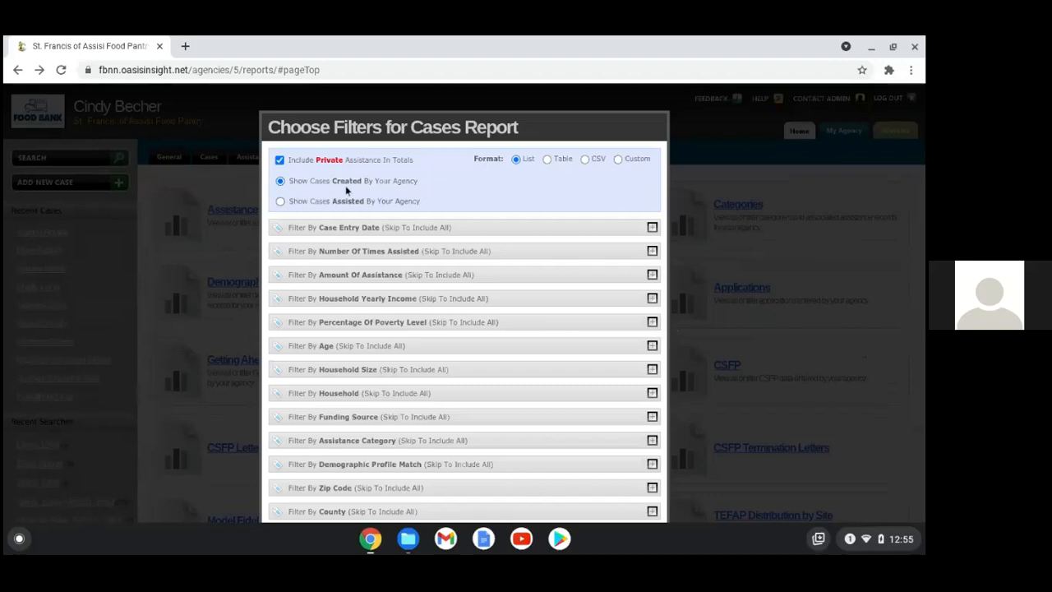
left_click(617, 159)
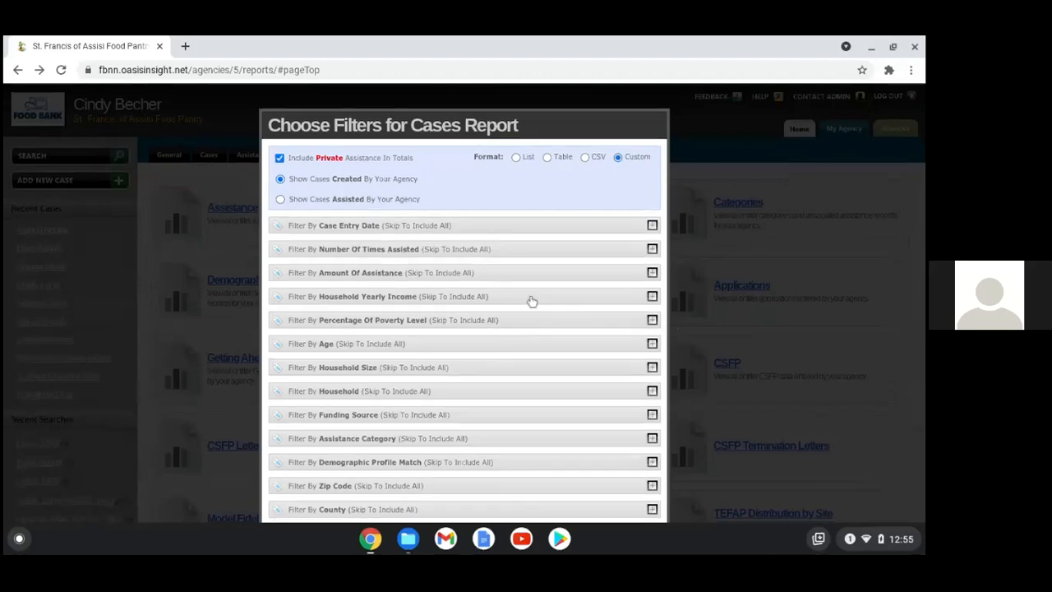
scroll(530, 329, "down", 2)
scroll(524, 382, "down", 1)
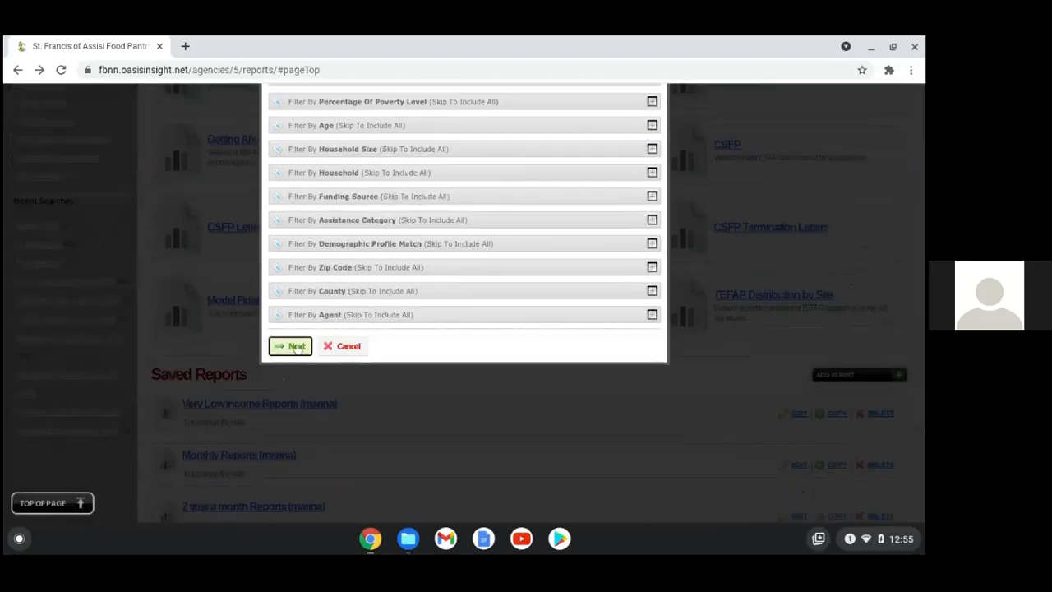
left_click(290, 346)
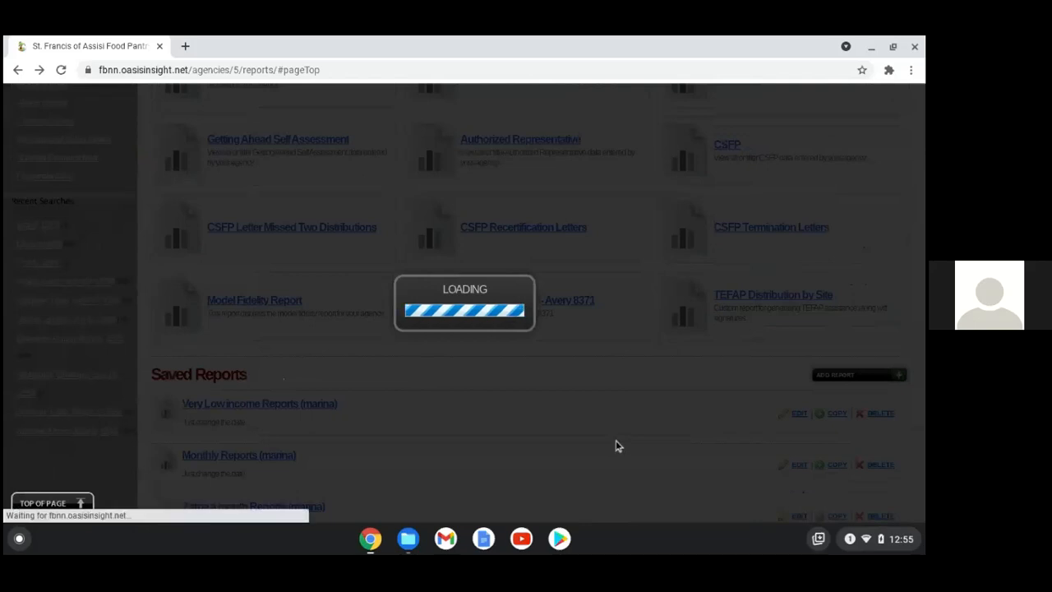
Sort by Case Name, pick the Custom Cases Report - PDF template, and generate the report
left_click(399, 179)
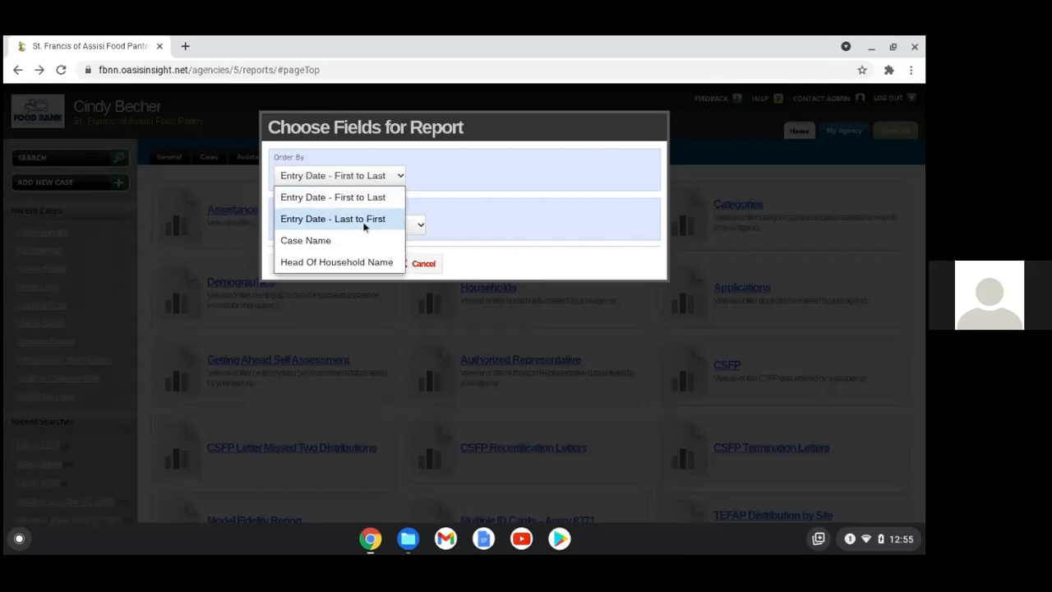
left_click(351, 241)
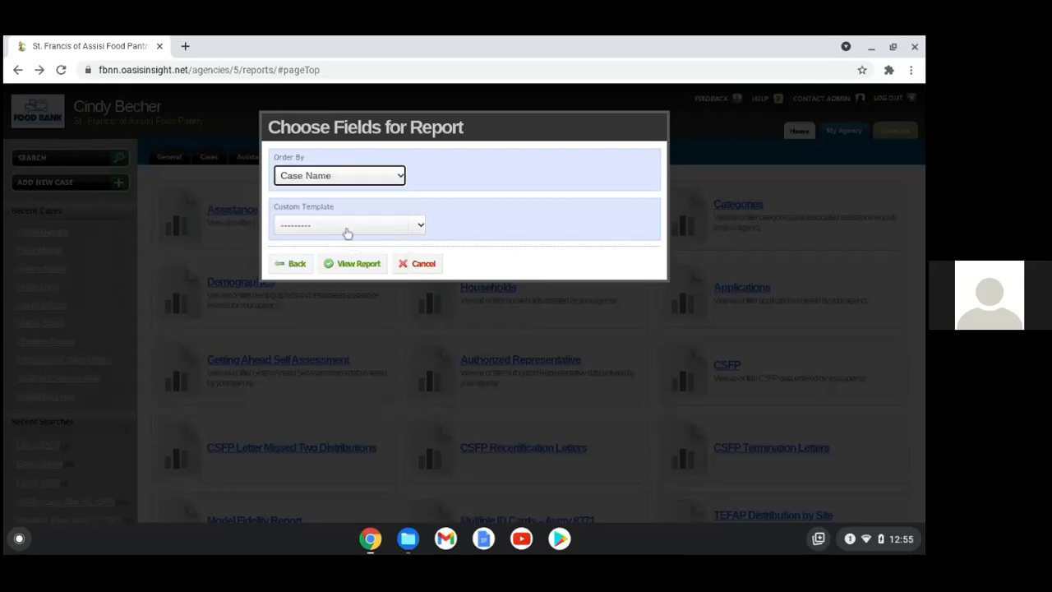
left_click(401, 230)
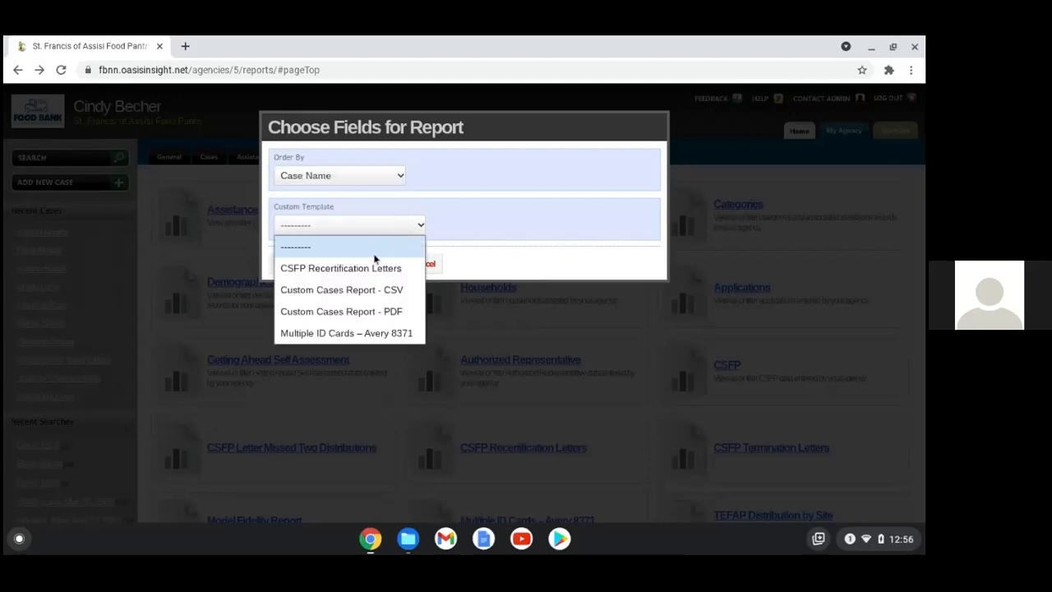
left_click(392, 314)
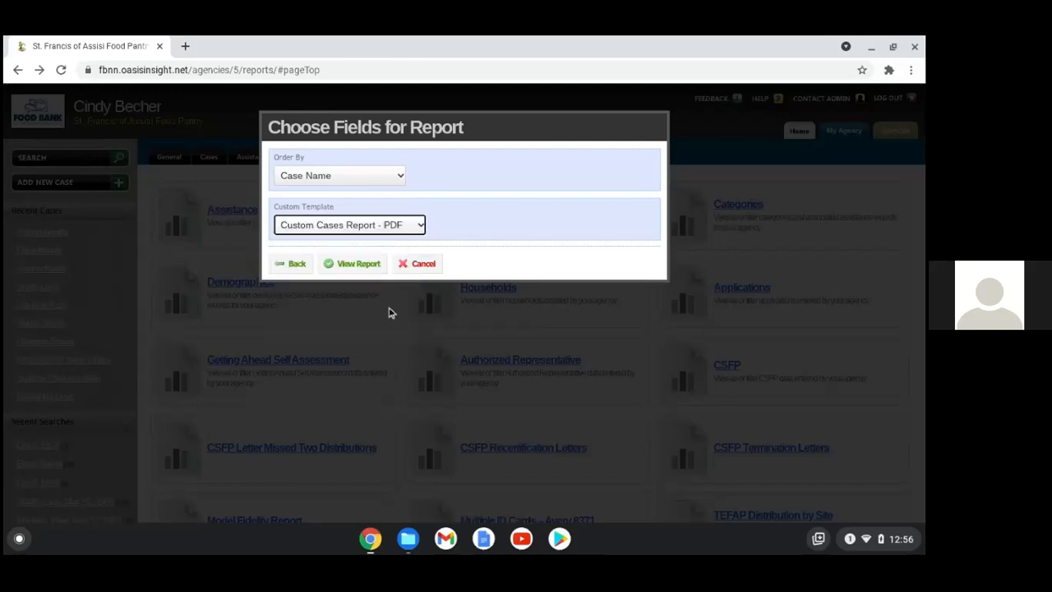
left_click(343, 268)
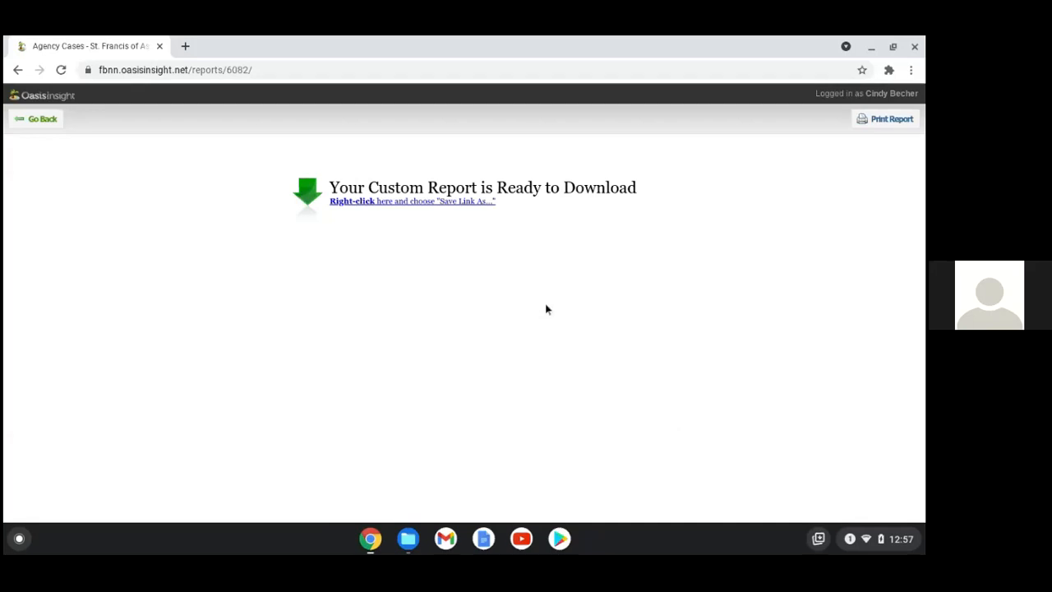
right_click(457, 209)
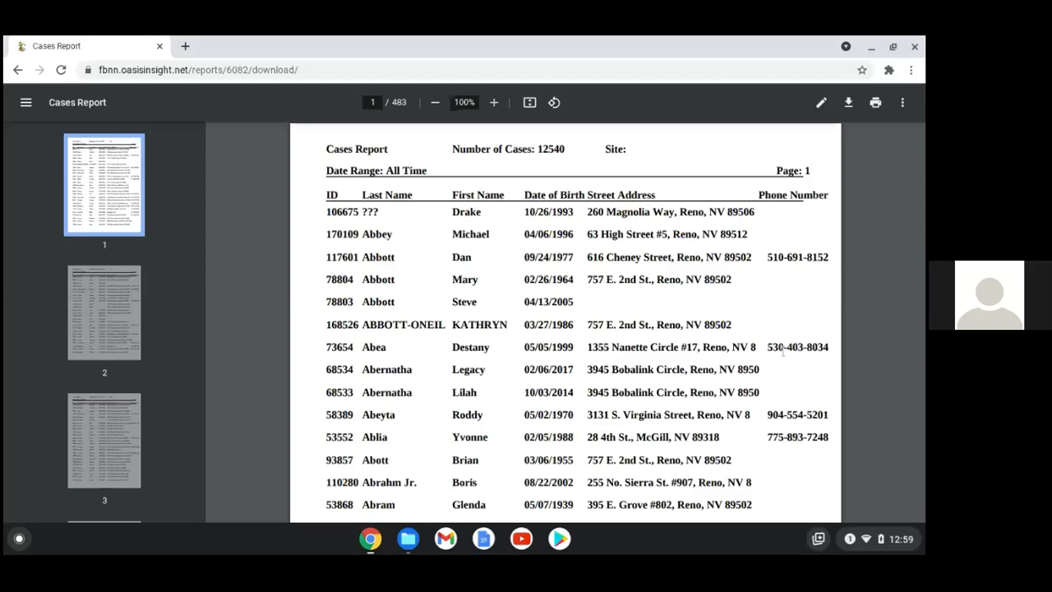
left_click(15, 71)
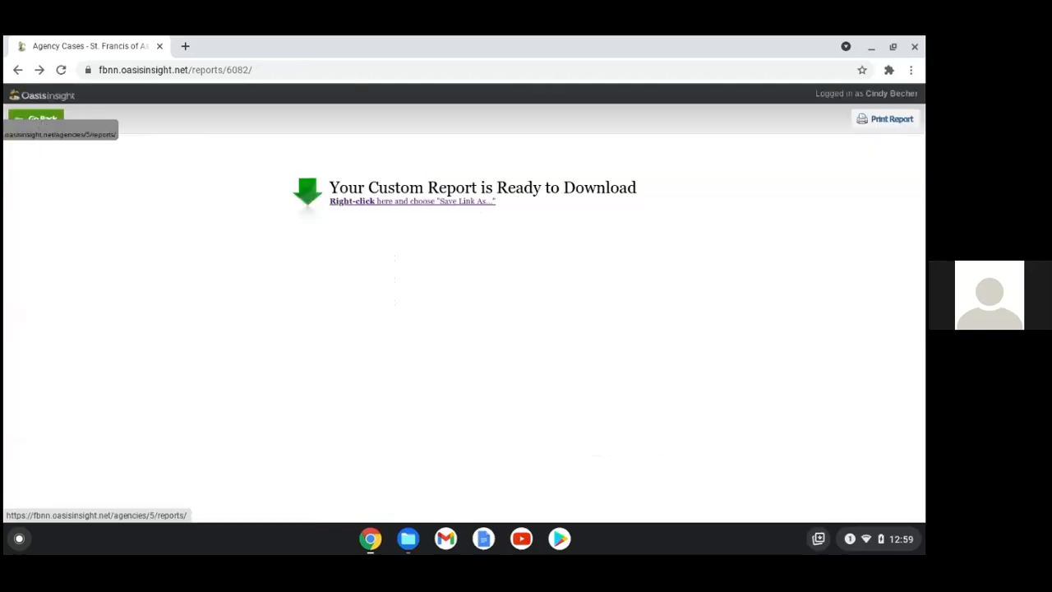
Visit the Offline exports page, start and cancel a new export, then return to Reports
left_click(42, 119)
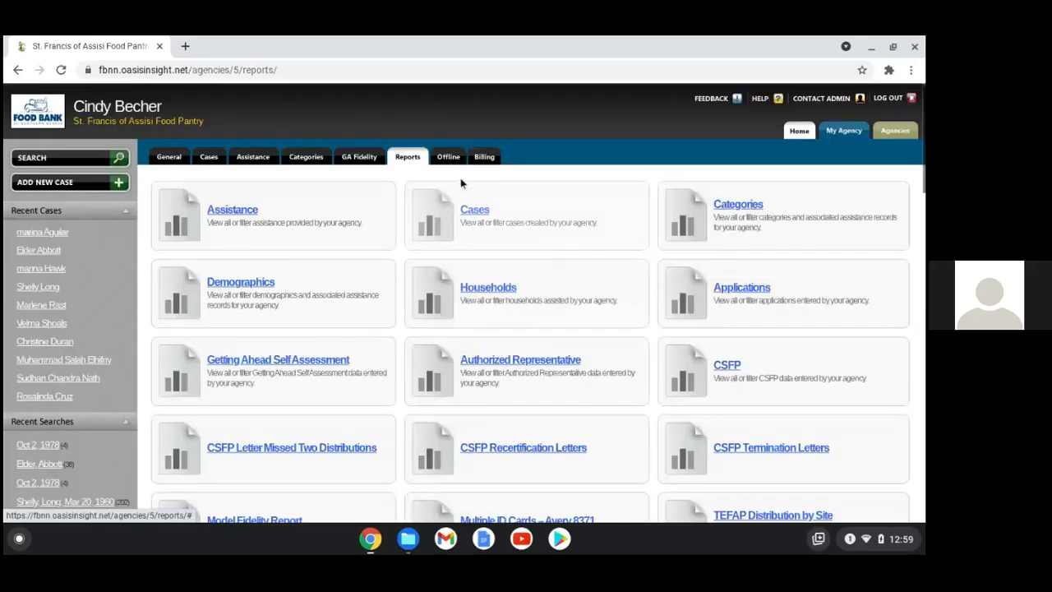
left_click(448, 157)
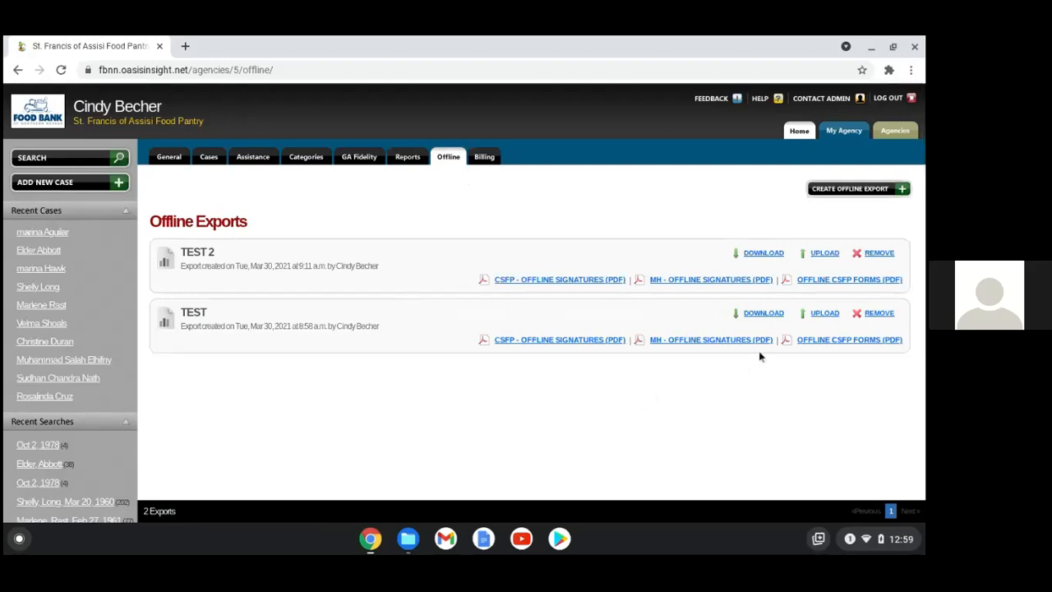
left_click(834, 188)
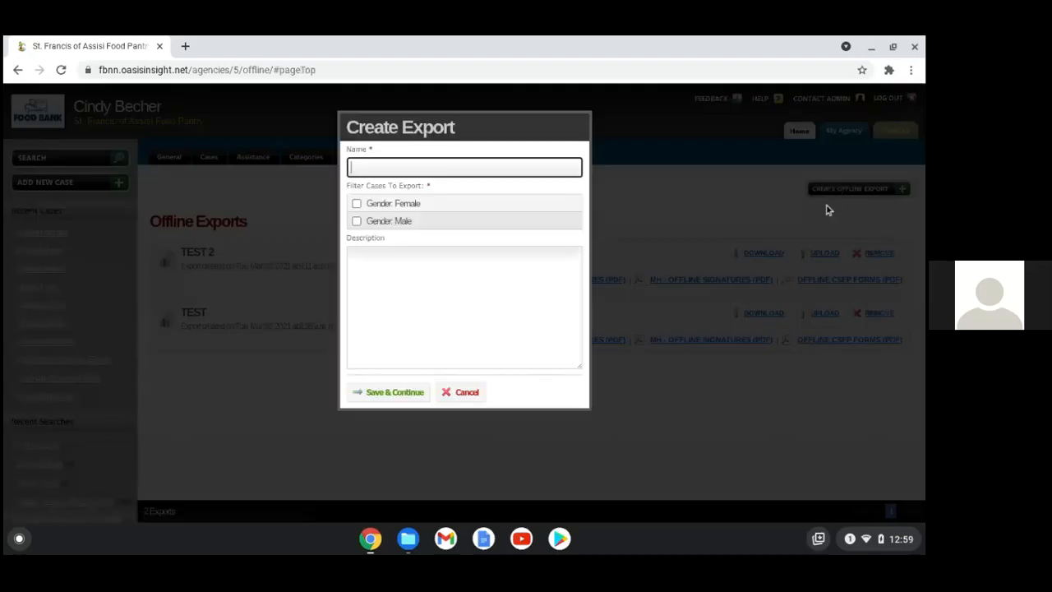
left_click(482, 393)
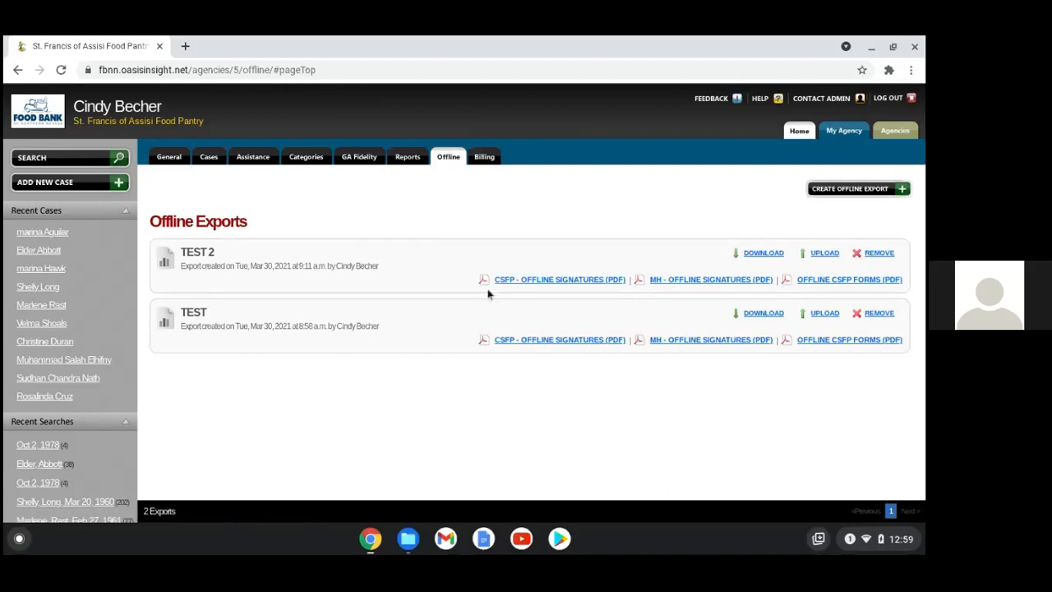
left_click(416, 161)
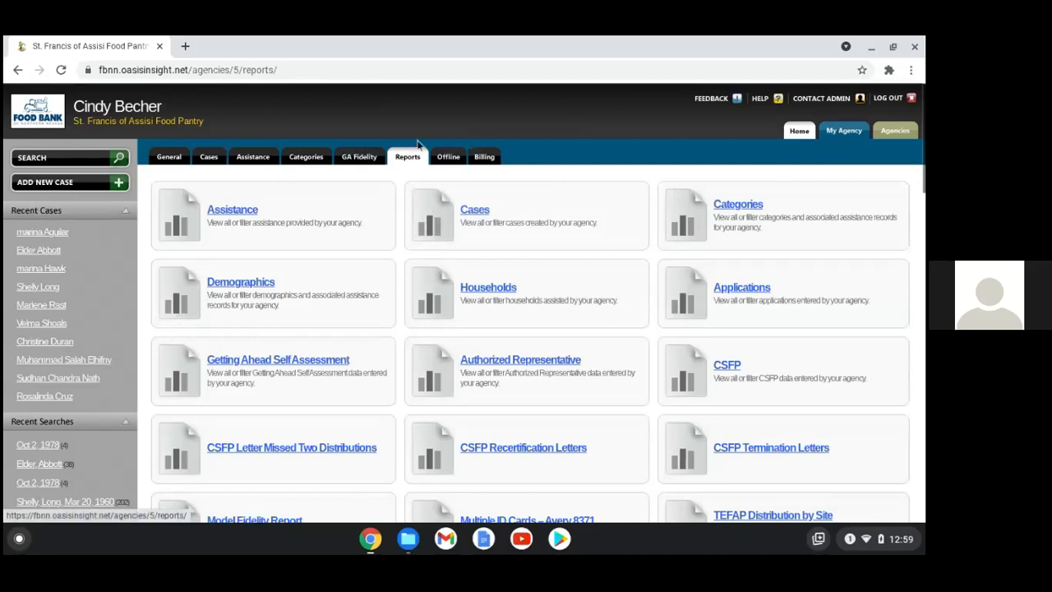
Start an Add Multiple Assistance entry from the Assistance list with category Food: Food Pantry
left_click(263, 157)
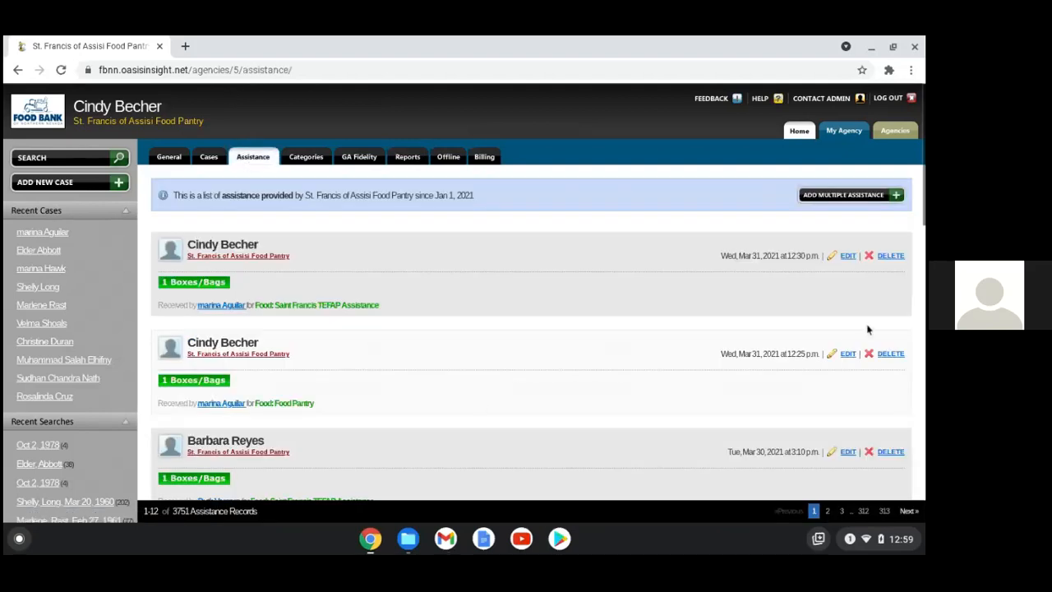
left_click(850, 197)
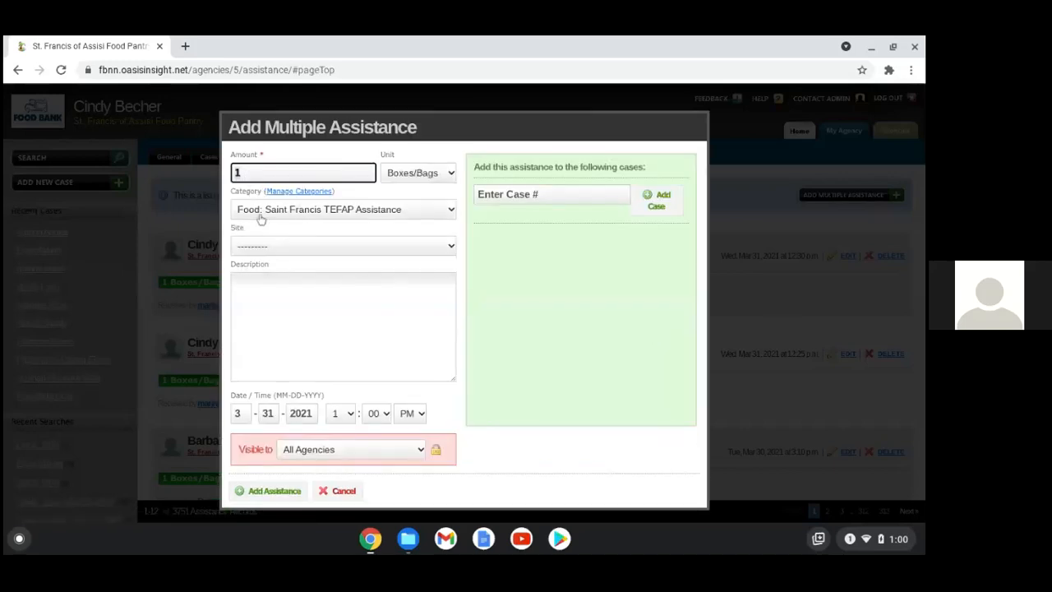
left_click(453, 211)
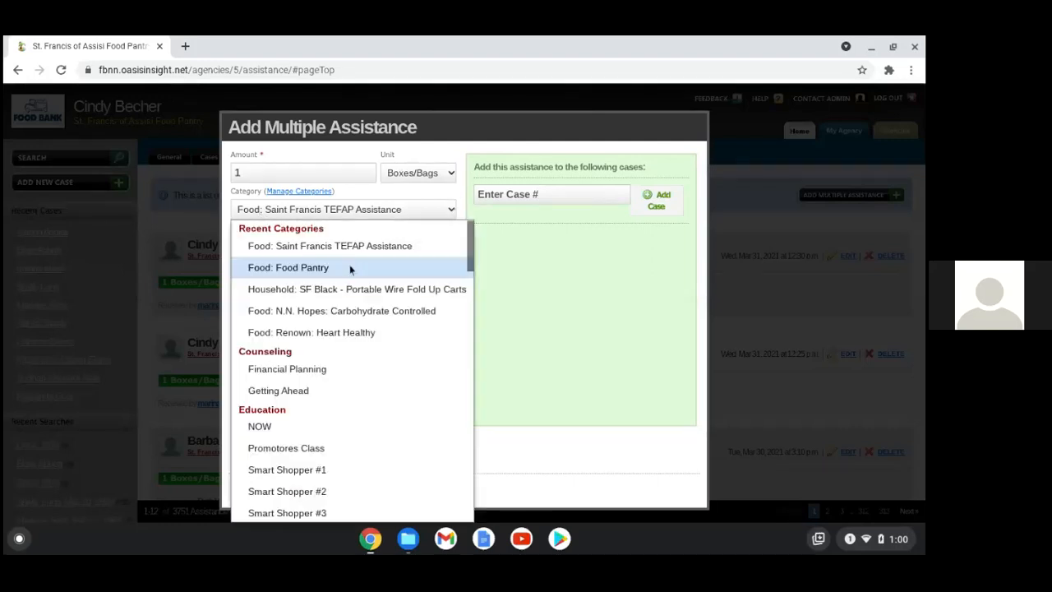
left_click(343, 271)
Add two cases by case number to the recipients list
left_click(572, 196)
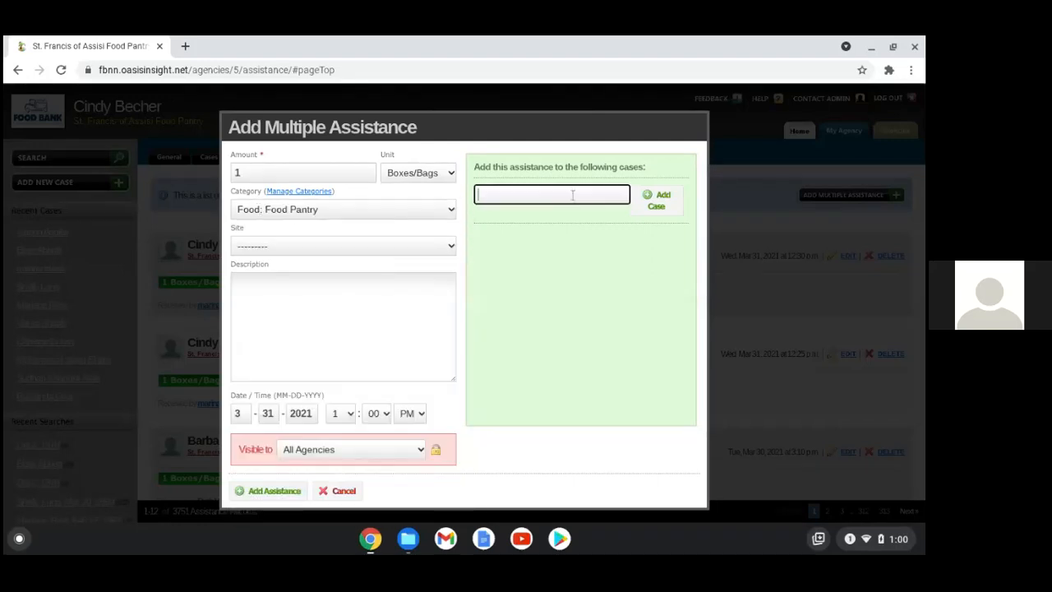
left_click(664, 200)
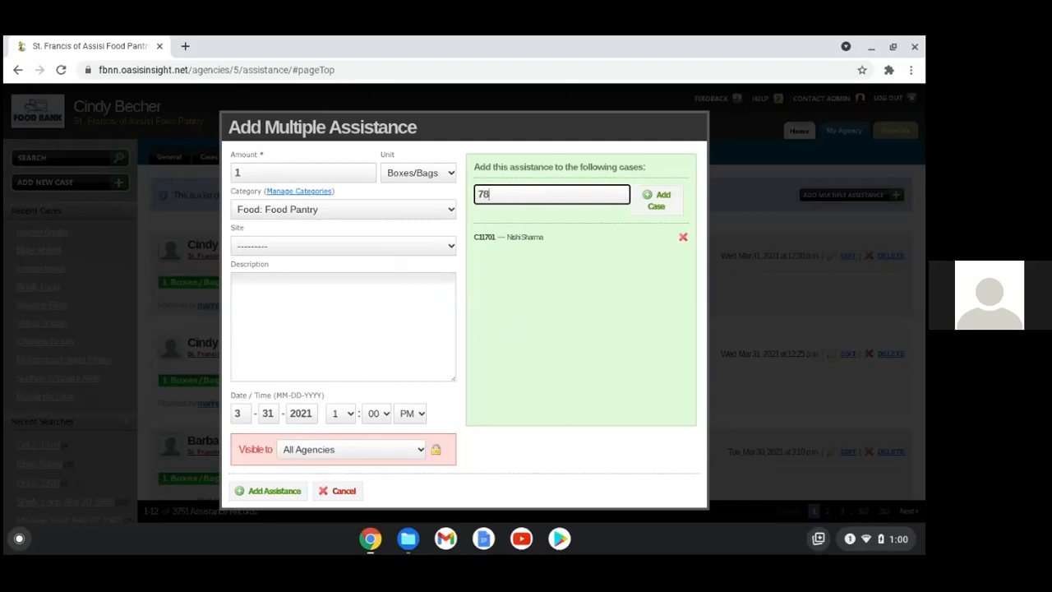
left_click(655, 200)
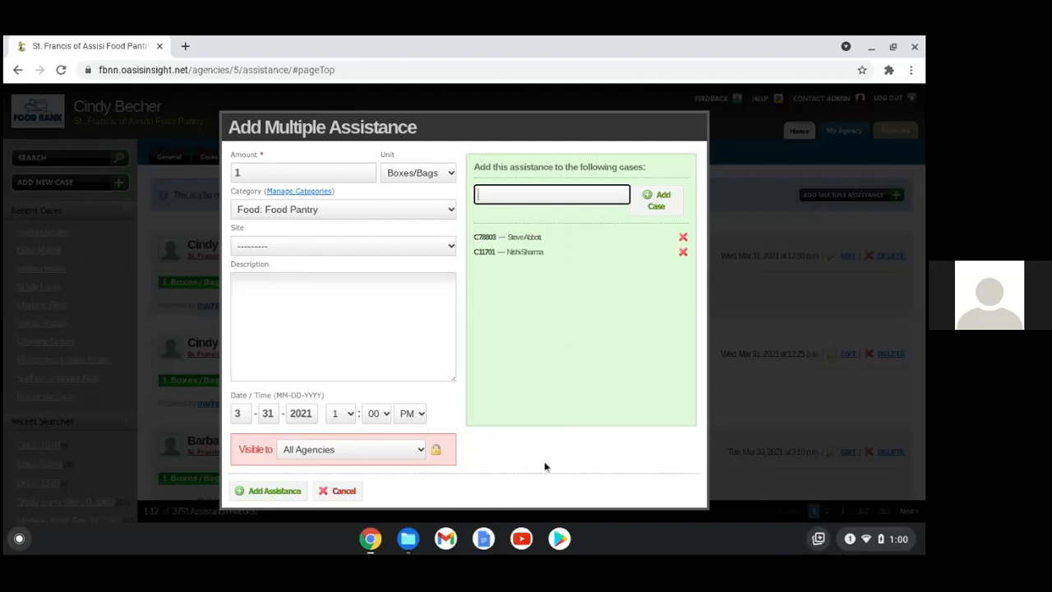
Switch the category back to Food: Saint Francis TEFAP Assistance, then cancel without saving
left_click(447, 211)
left_click(384, 248)
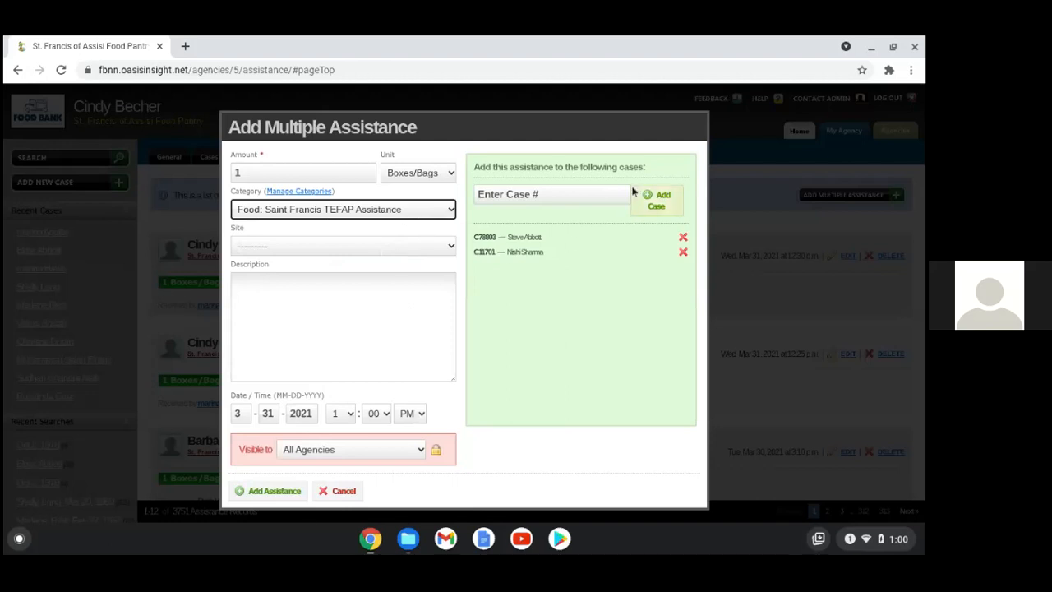
left_click(342, 491)
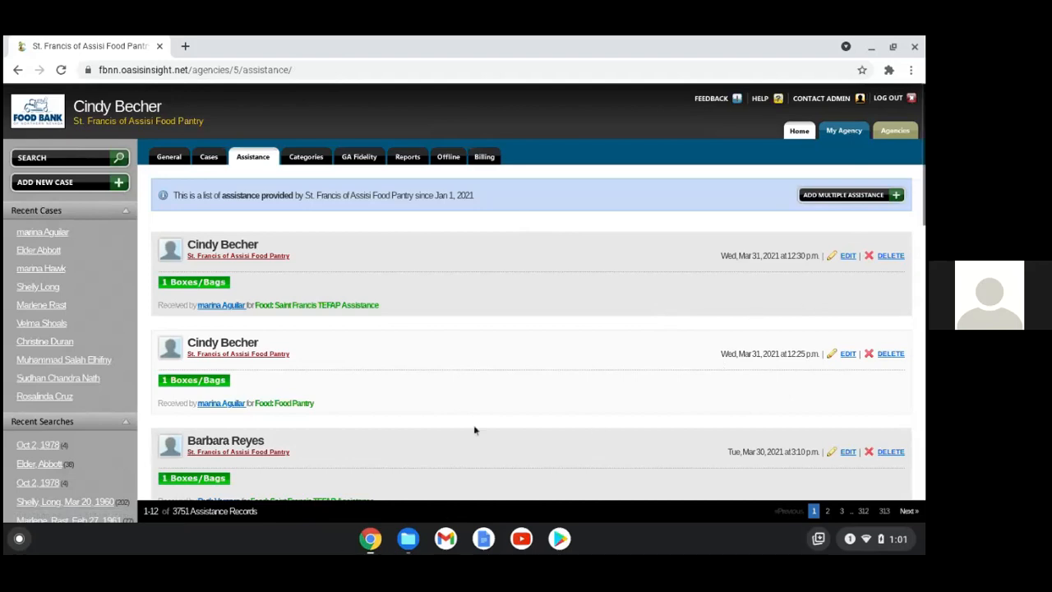
Bring the Food Bank of Northern Nevada Zoom meeting window to the front
left_click(371, 543)
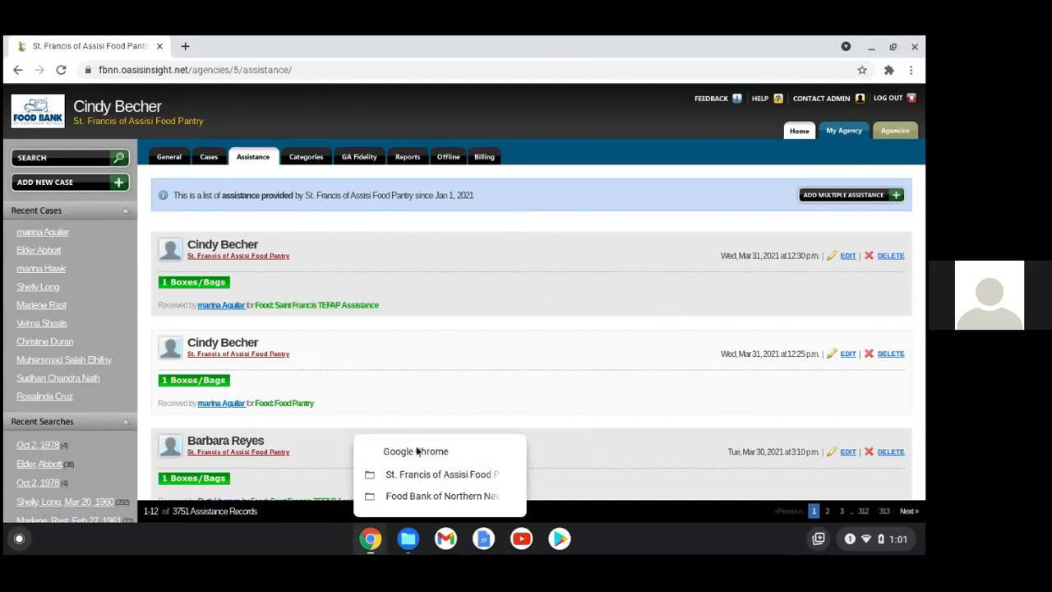
left_click(434, 496)
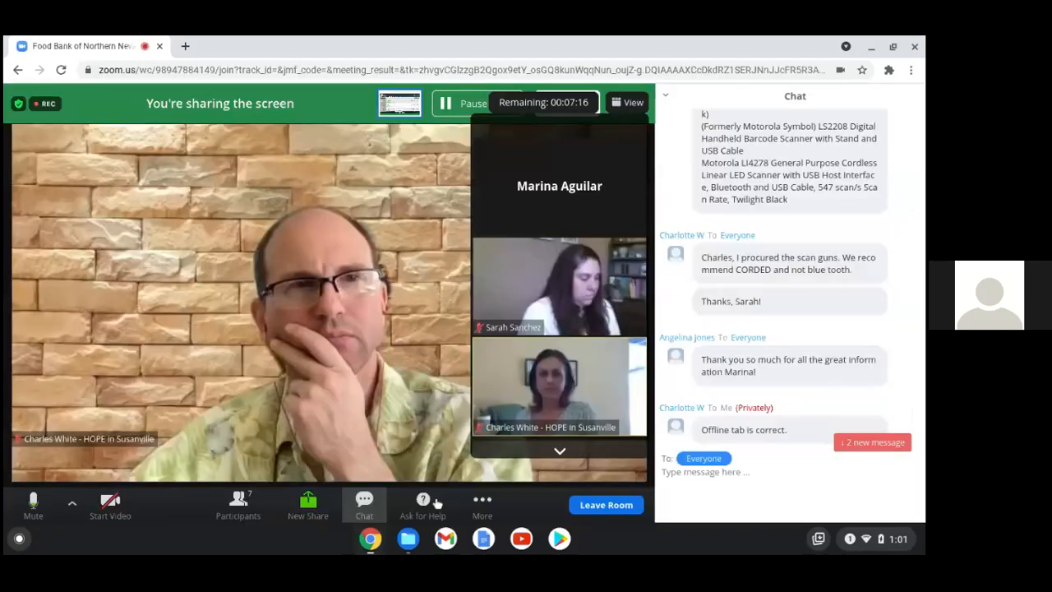